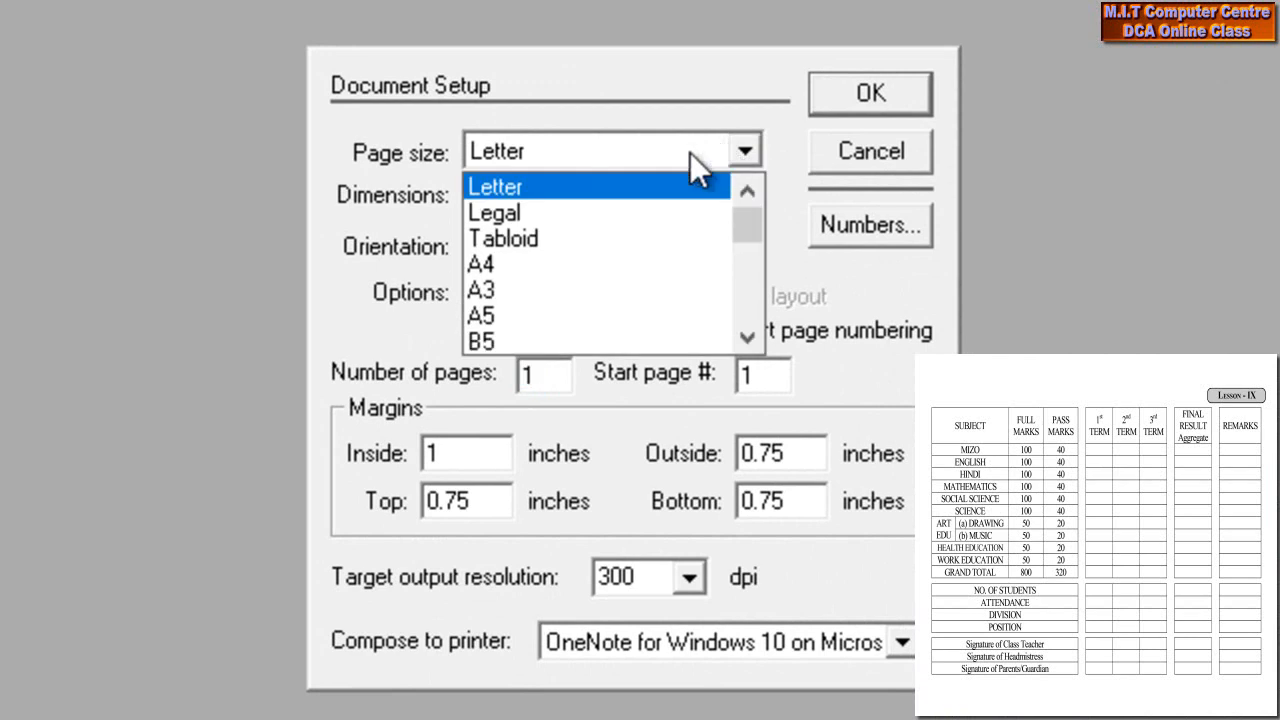
# - Set up the new document as an A4 page in wide orientation with all four margins at 0.5 inches
pyautogui.click(632, 263)
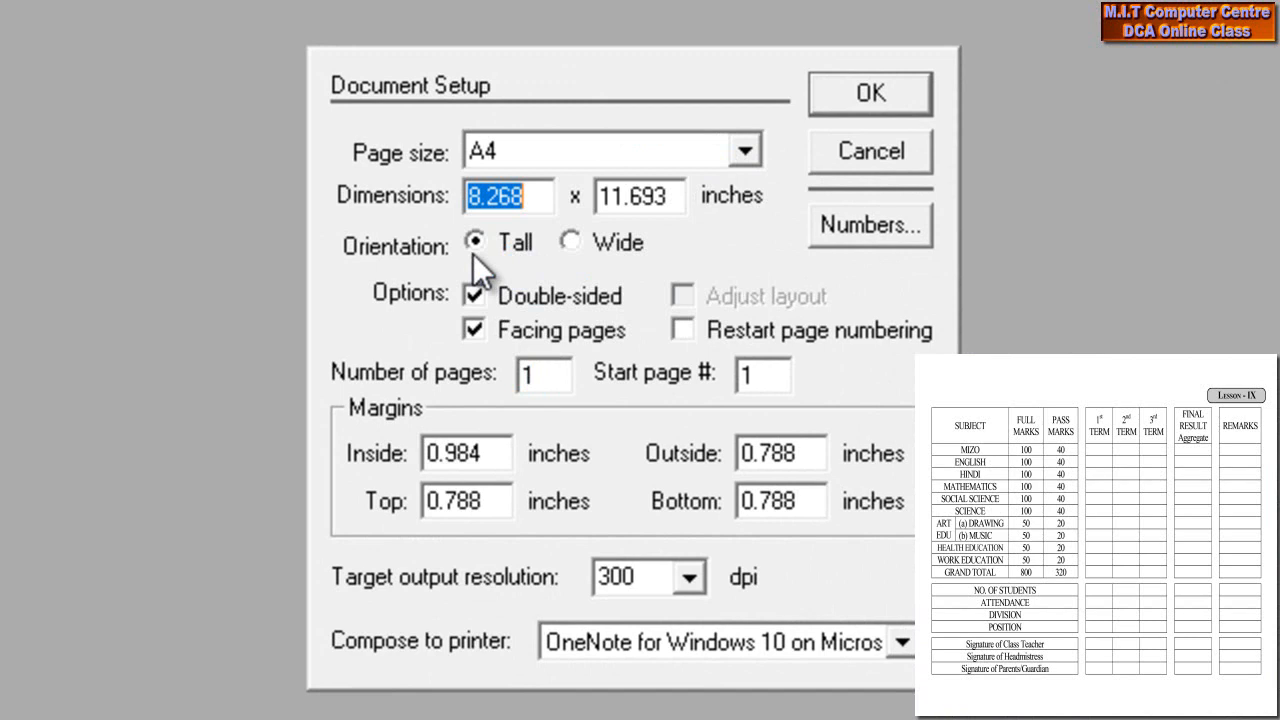
pyautogui.click(572, 241)
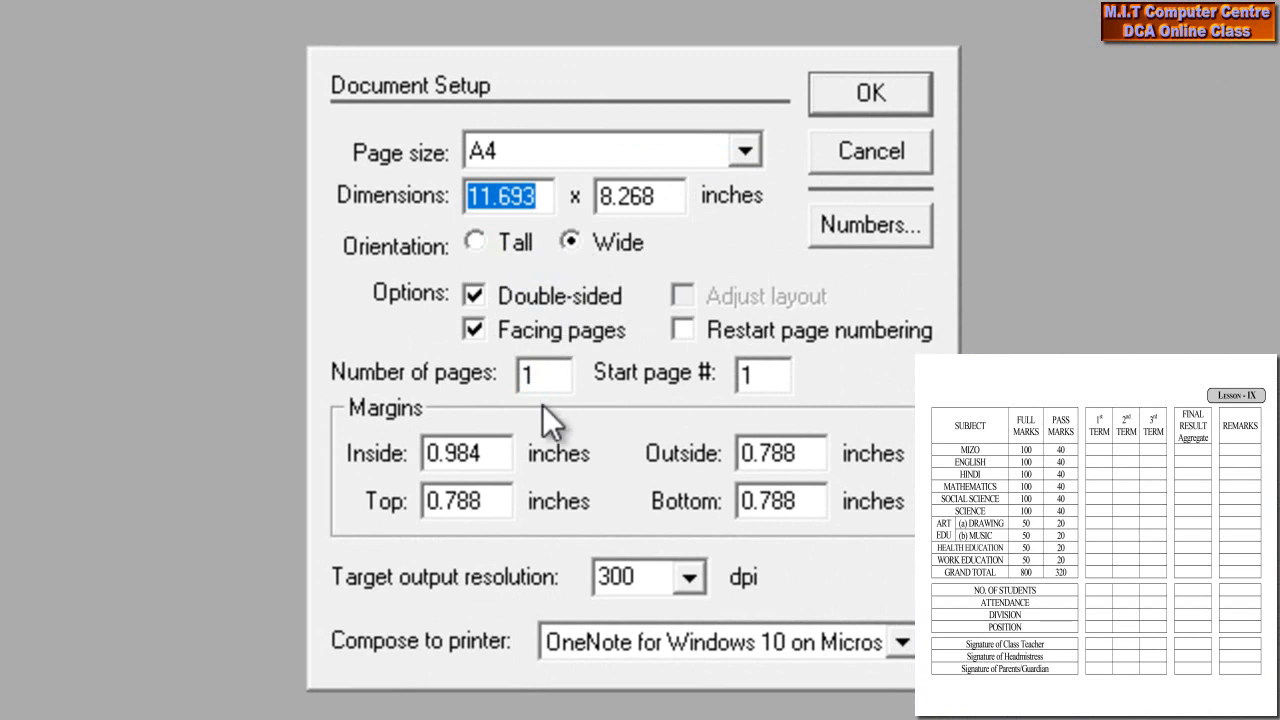
pyautogui.click(476, 453)
pyautogui.moveTo(476, 453); pyautogui.dragTo(343, 410)
pyautogui.write('.5')
pyautogui.press('Tab')
pyautogui.write('.5')
pyautogui.press('Tab')
pyautogui.write('.5')
pyautogui.press('Tab')
pyautogui.write('.5')
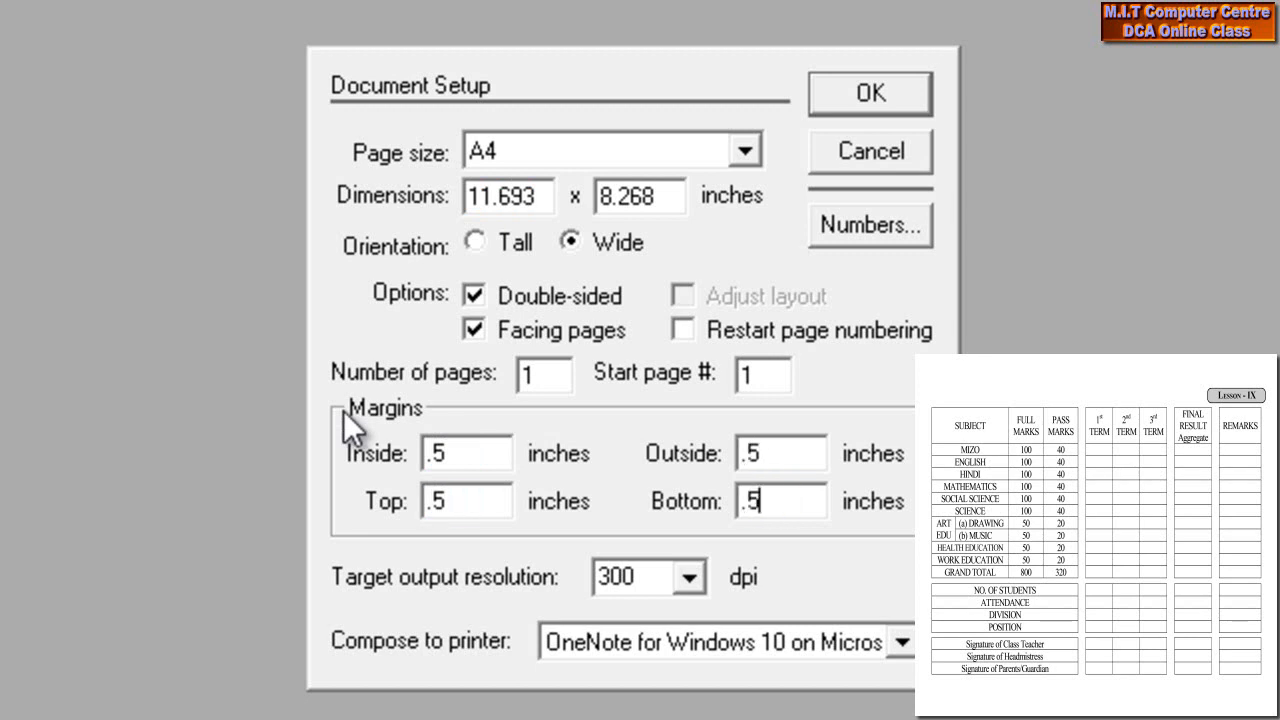
pyautogui.click(845, 106)
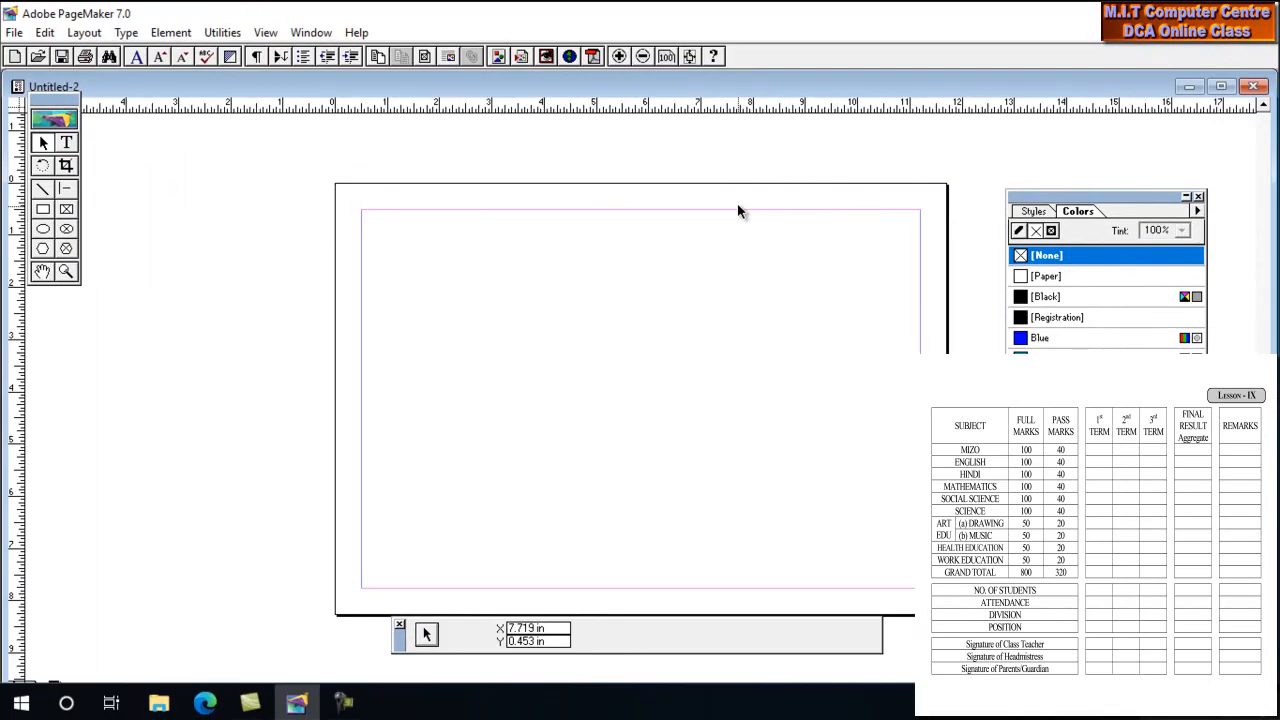
# - Insert a new Adobe Table 3.0 object into the document
pyautogui.hotkey('ctrl', '1')
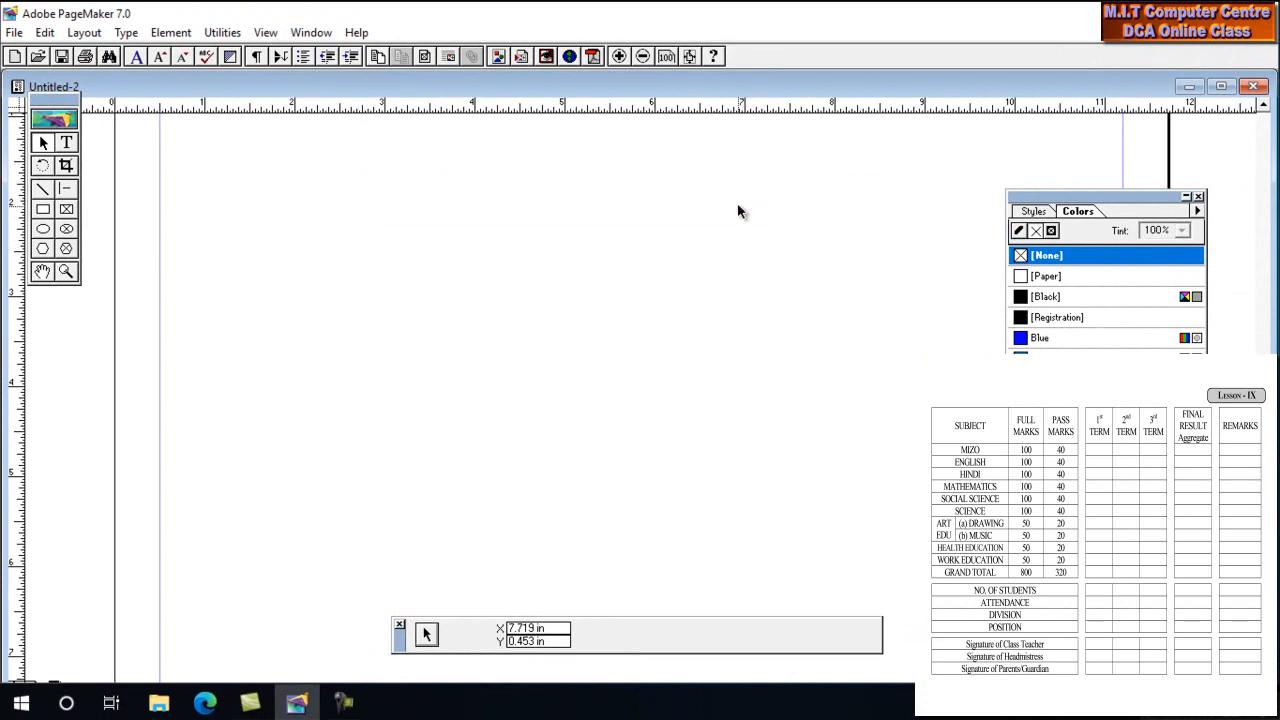
pyautogui.moveTo(667, 141); pyautogui.dragTo(679, 283)
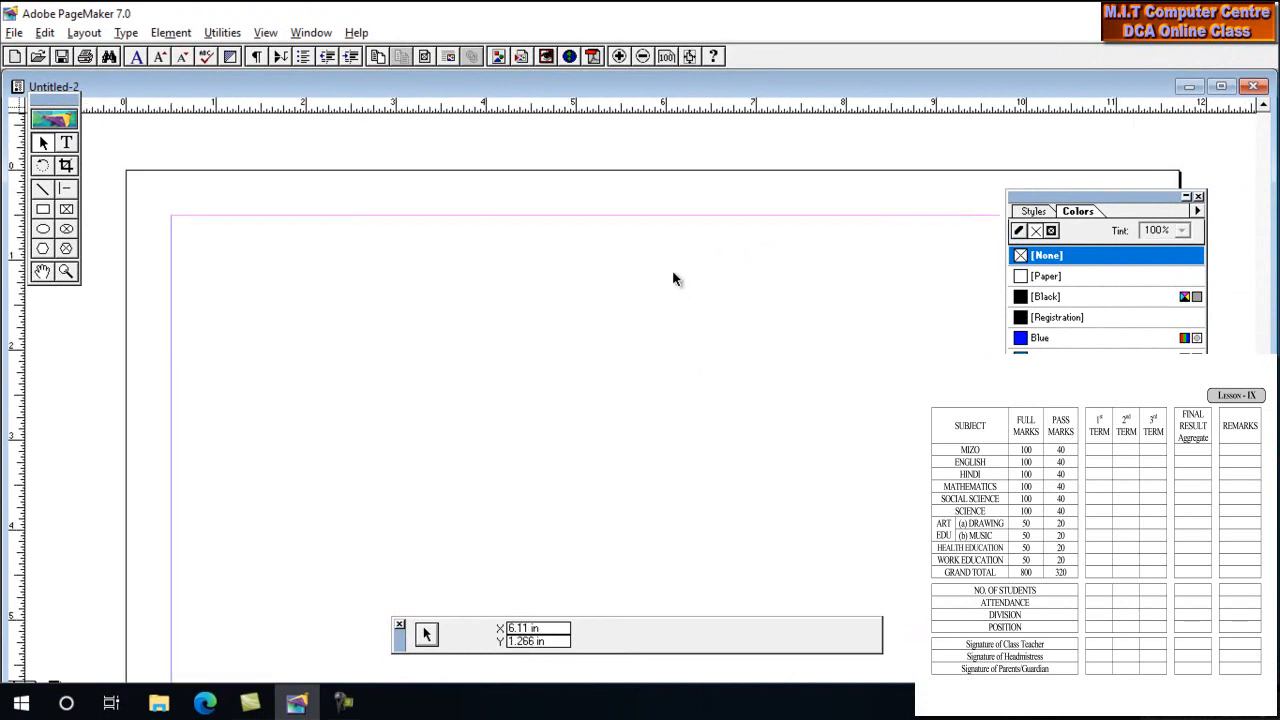
pyautogui.moveTo(1105, 195); pyautogui.dragTo(1175, 201)
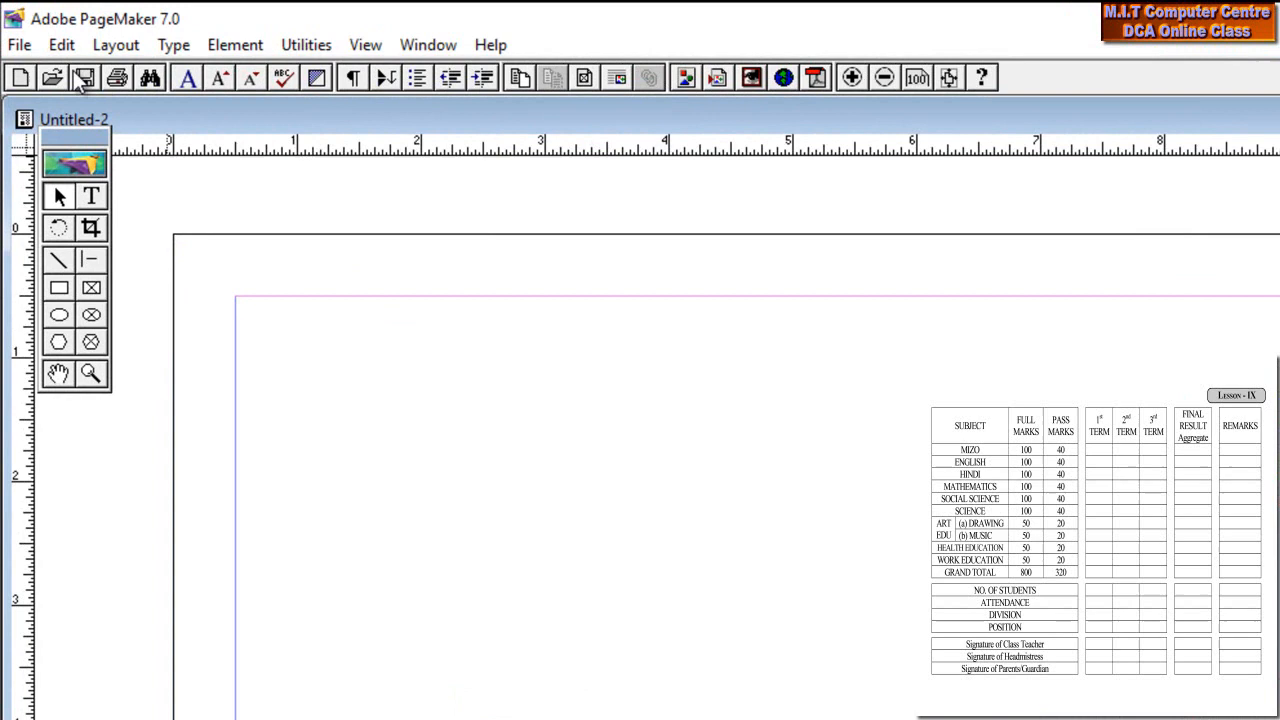
pyautogui.click(61, 45)
pyautogui.click(118, 349)
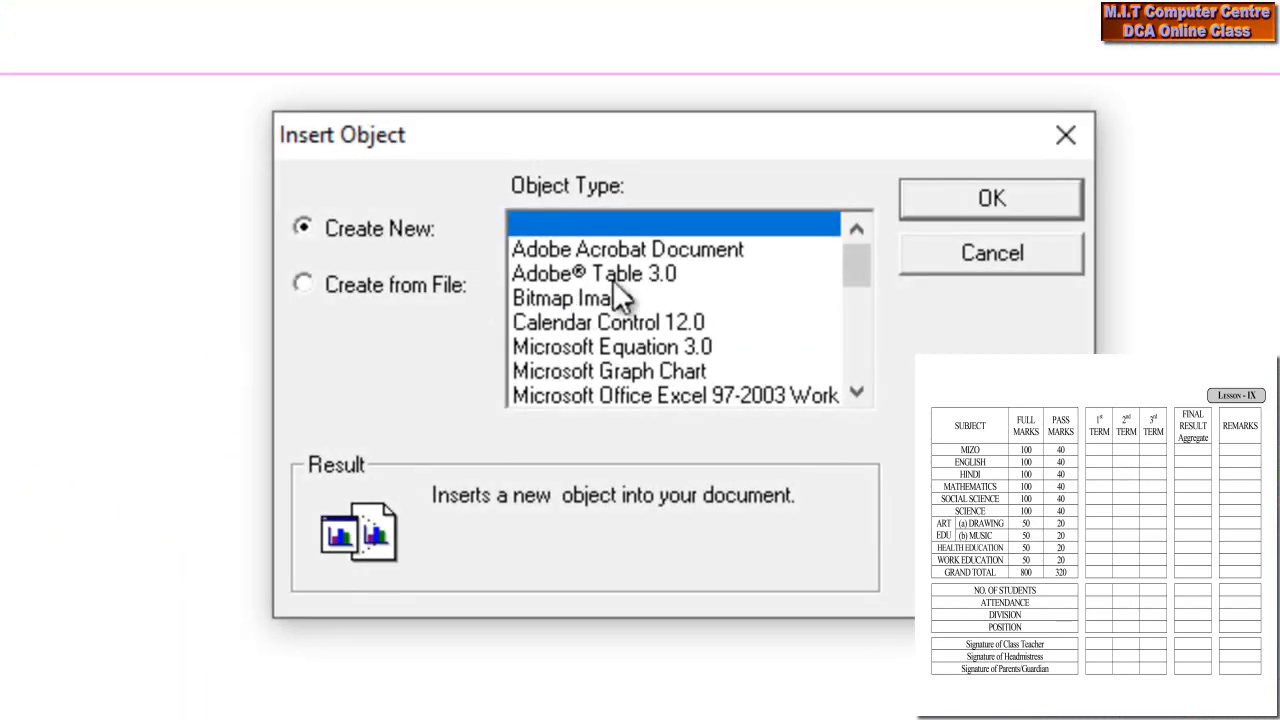
pyautogui.click(613, 278)
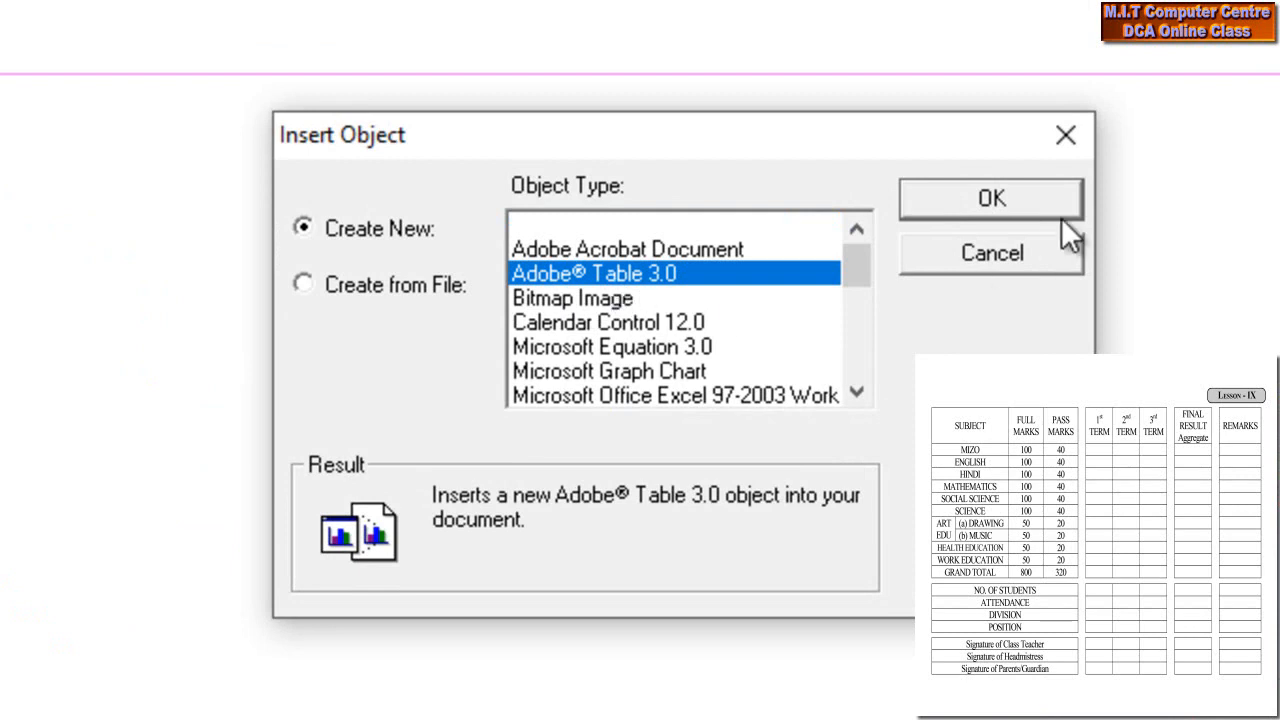
pyautogui.click(1018, 195)
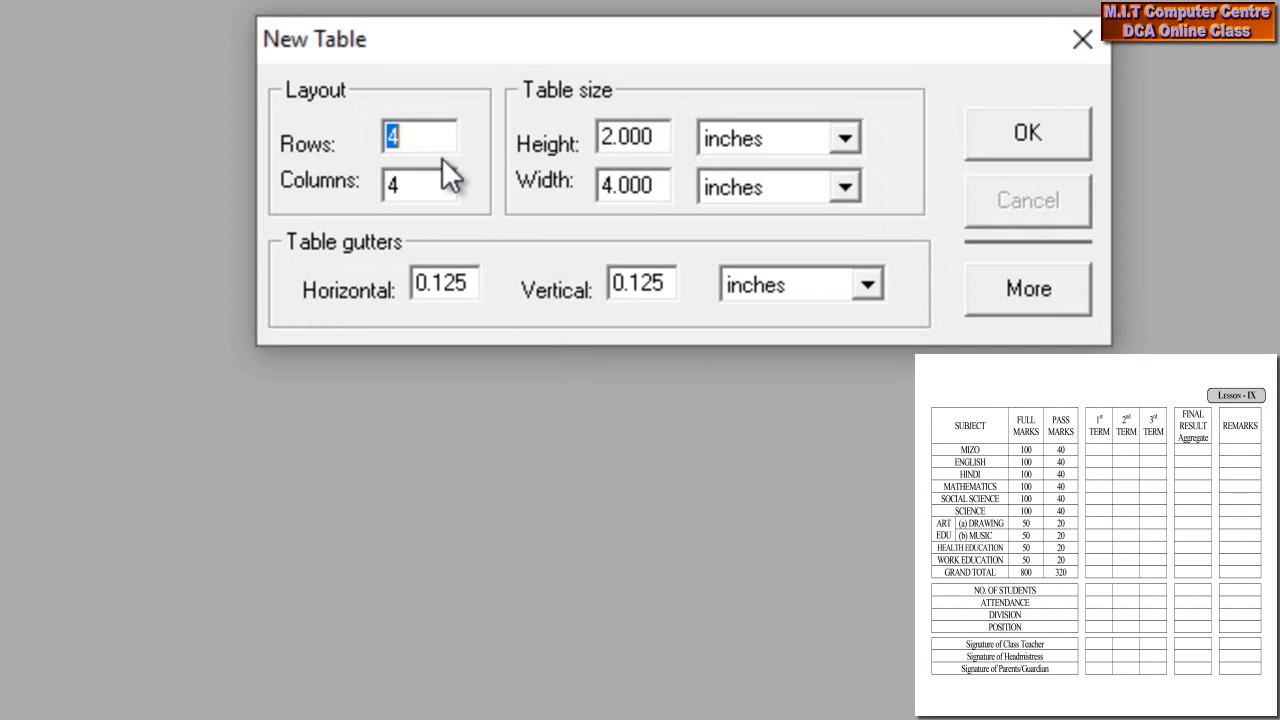
# - Create a table with 21 rows and 12 columns, accepting the minimum possible size, and maximize the table editor
pyautogui.write('21')
pyautogui.moveTo(432, 186); pyautogui.dragTo(380, 186)
pyautogui.write('12')
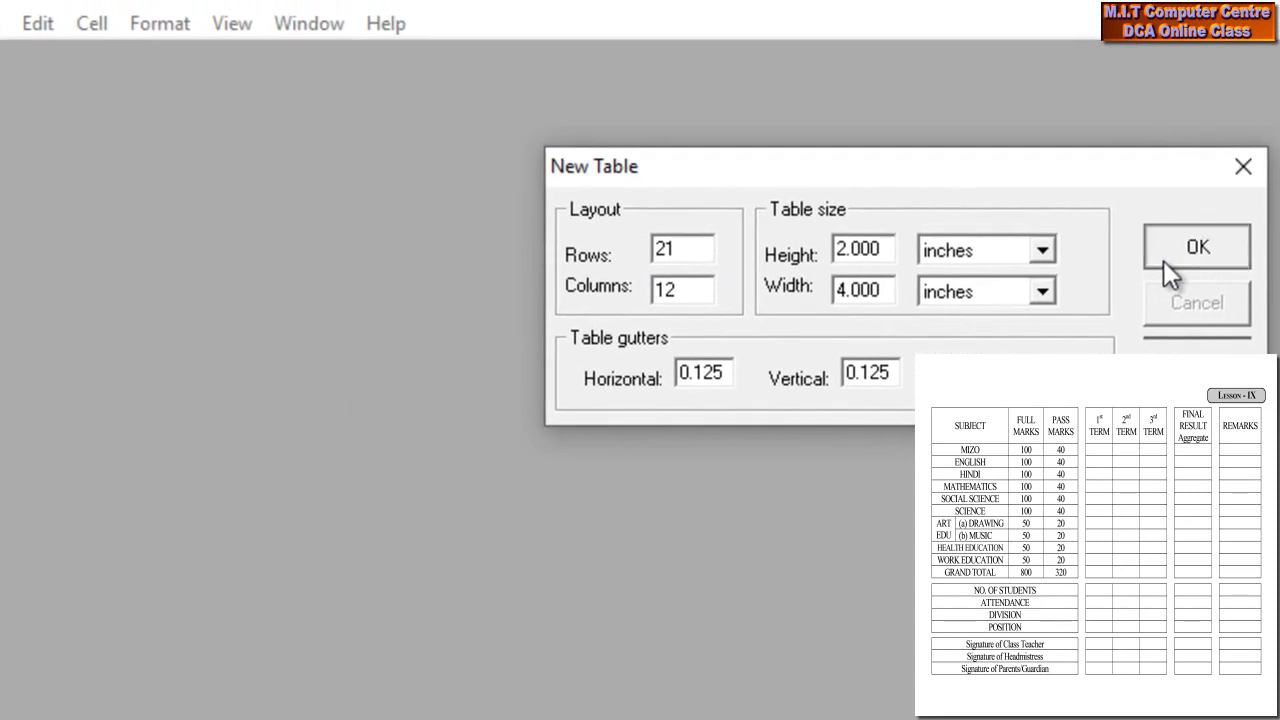
pyautogui.click(1163, 260)
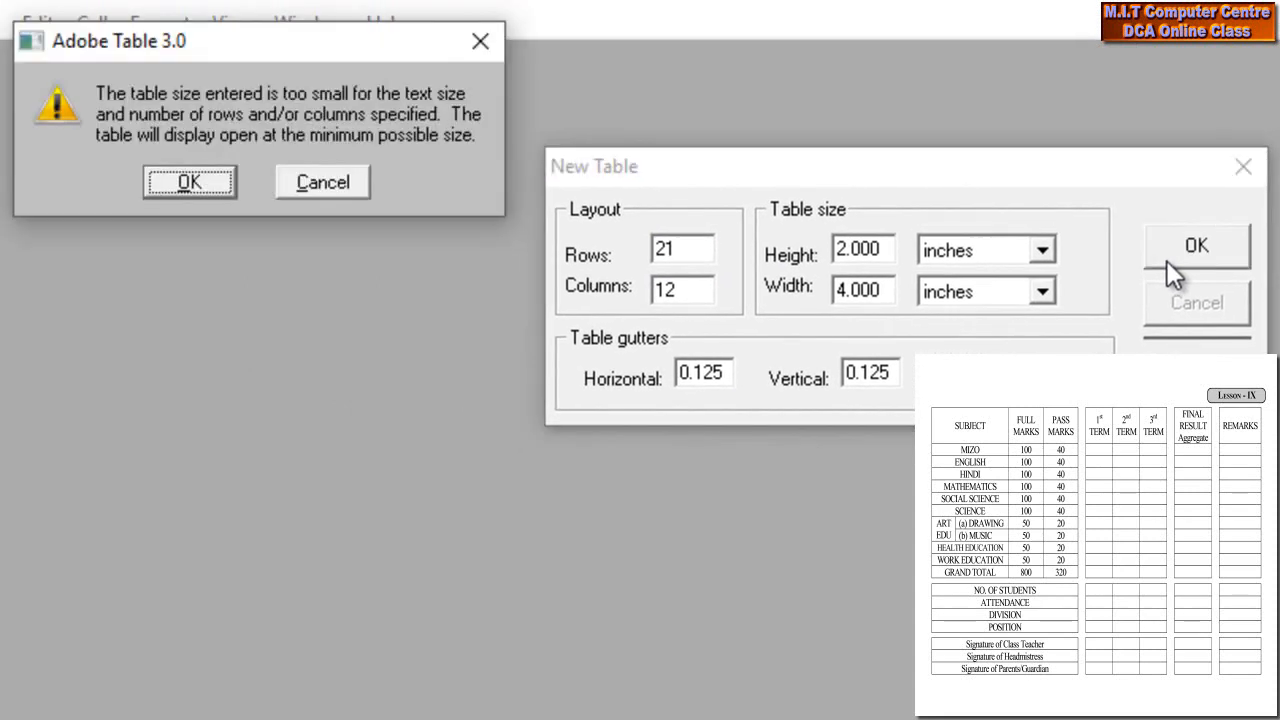
pyautogui.click(189, 185)
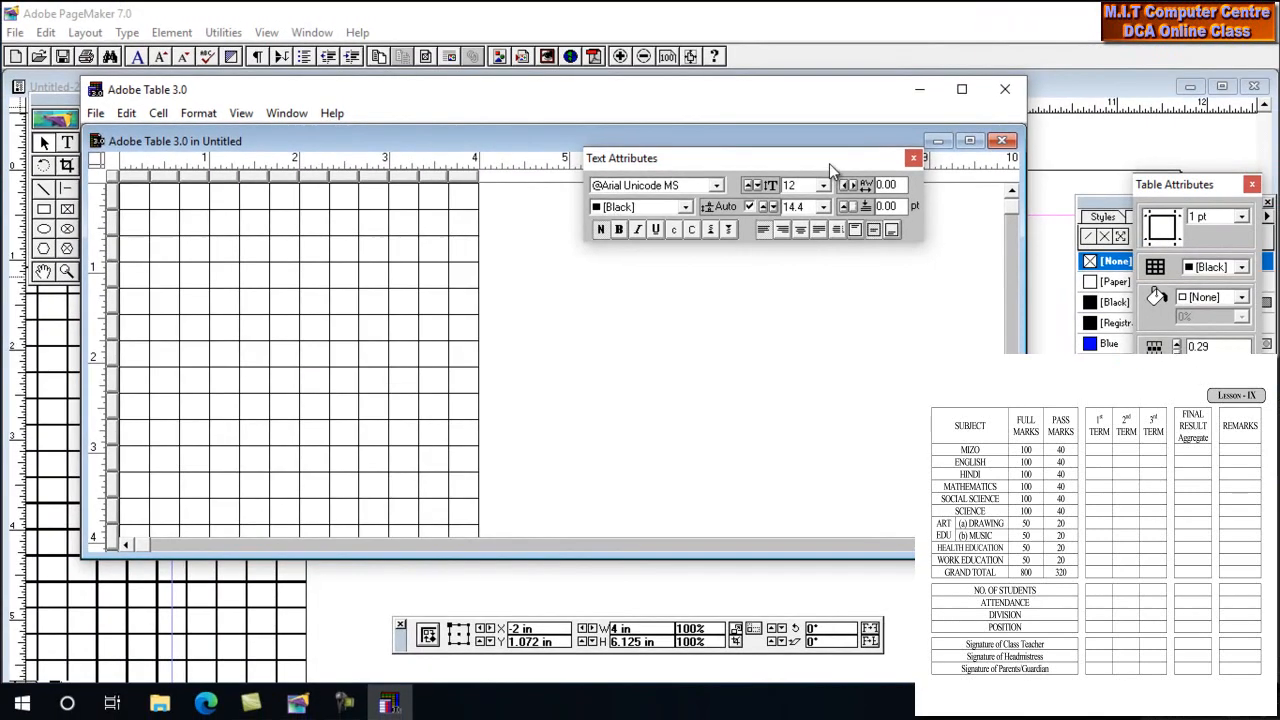
pyautogui.click(1079, 125)
pyautogui.click(962, 90)
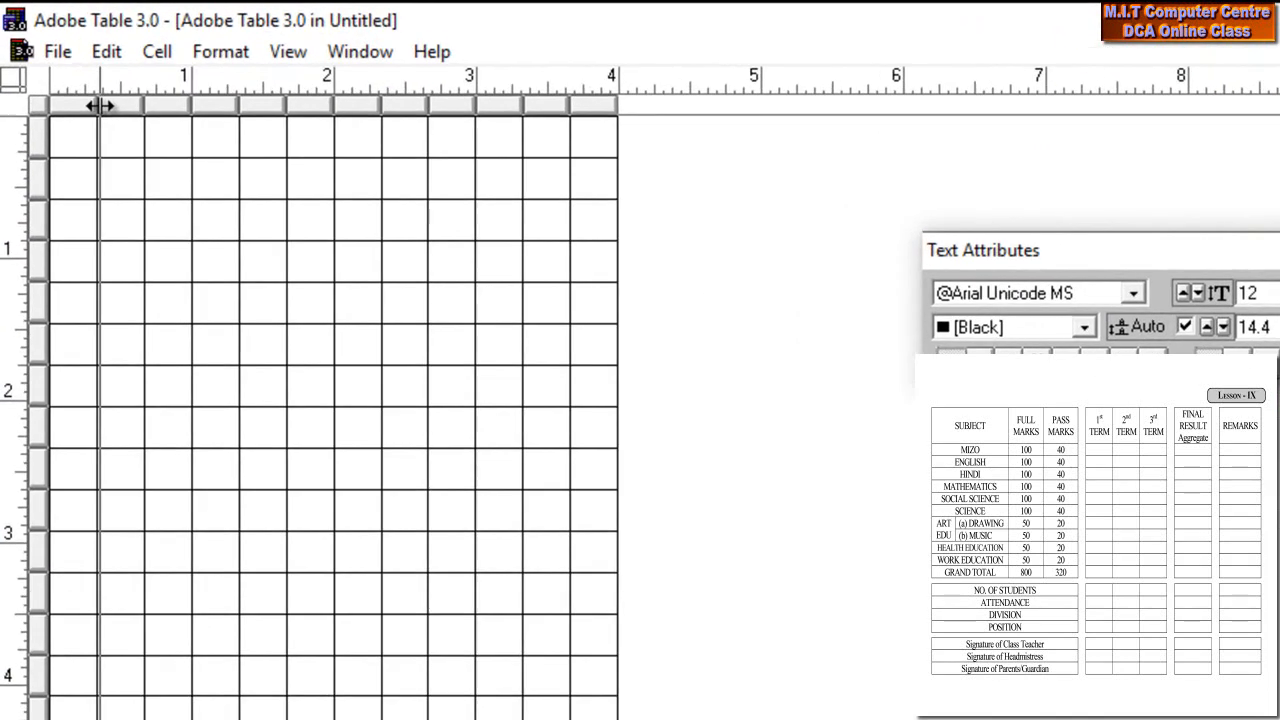
# - Widen the table's first column to about 0.7 inches and the second to about 1.3 inches
pyautogui.moveTo(100, 105); pyautogui.dragTo(153, 110)
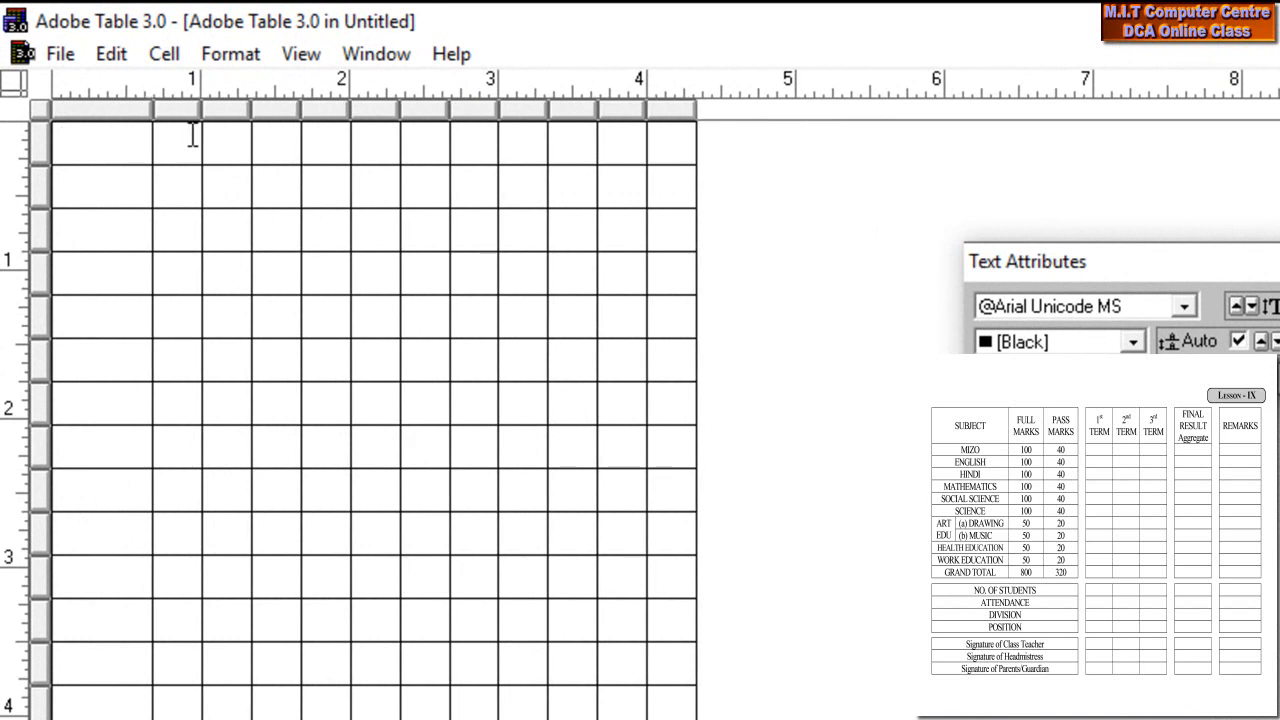
pyautogui.moveTo(201, 108); pyautogui.dragTo(350, 108)
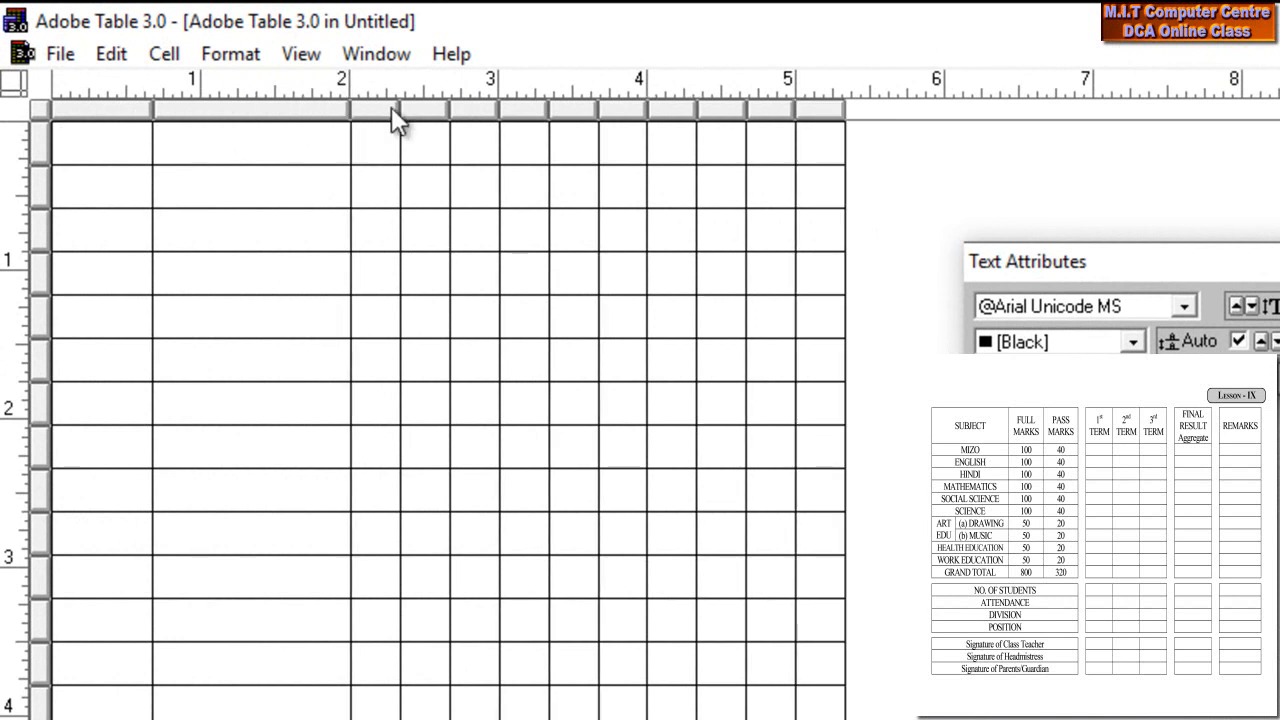
pyautogui.moveTo(401, 108); pyautogui.dragTo(404, 108)
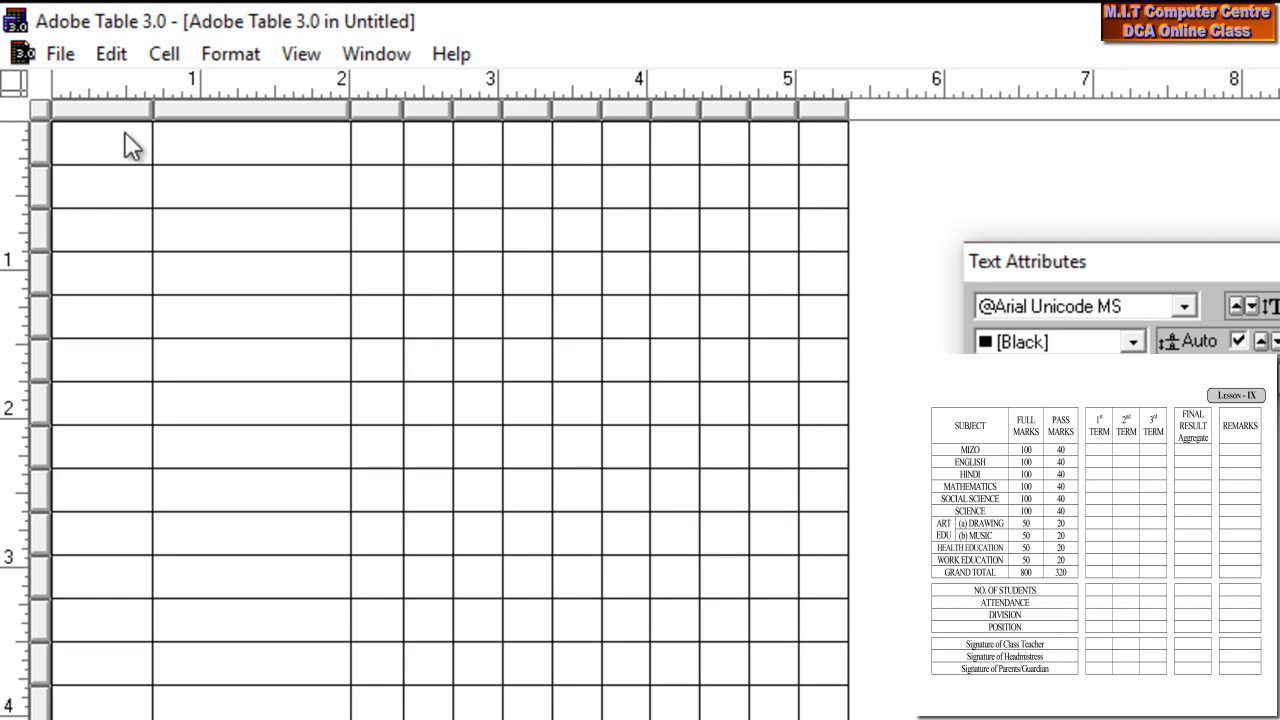
pyautogui.click(101, 106)
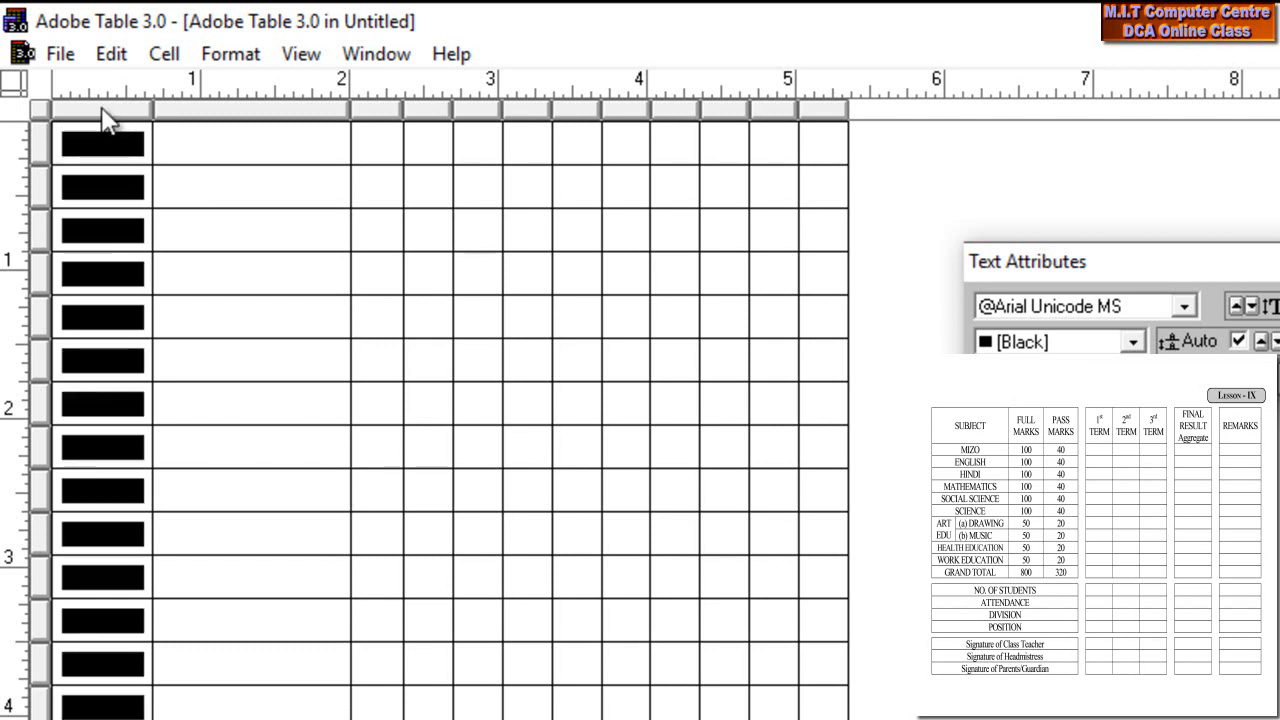
pyautogui.click(100, 391)
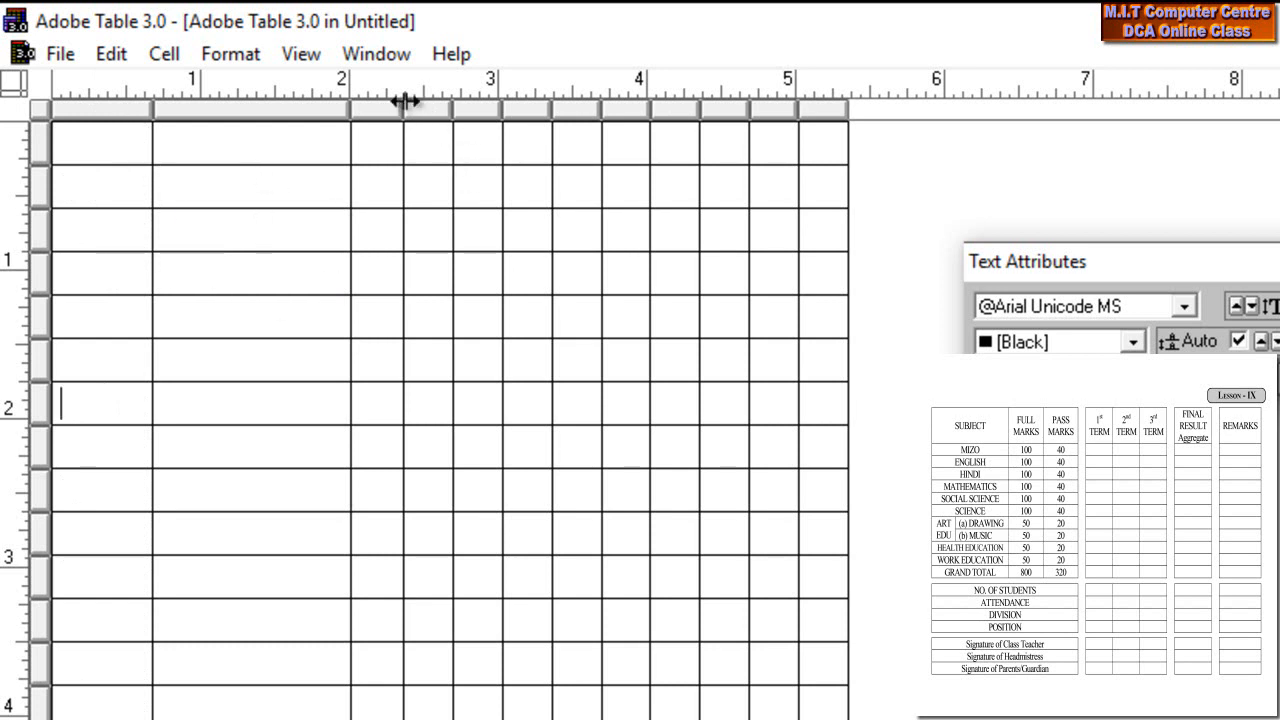
# - Widen the remaining data columns to about 1 to 1.5 inches, keeping columns five, nine and eleven as spacers of about 0.3 inches
pyautogui.moveTo(403, 119); pyautogui.dragTo(1279, 116)
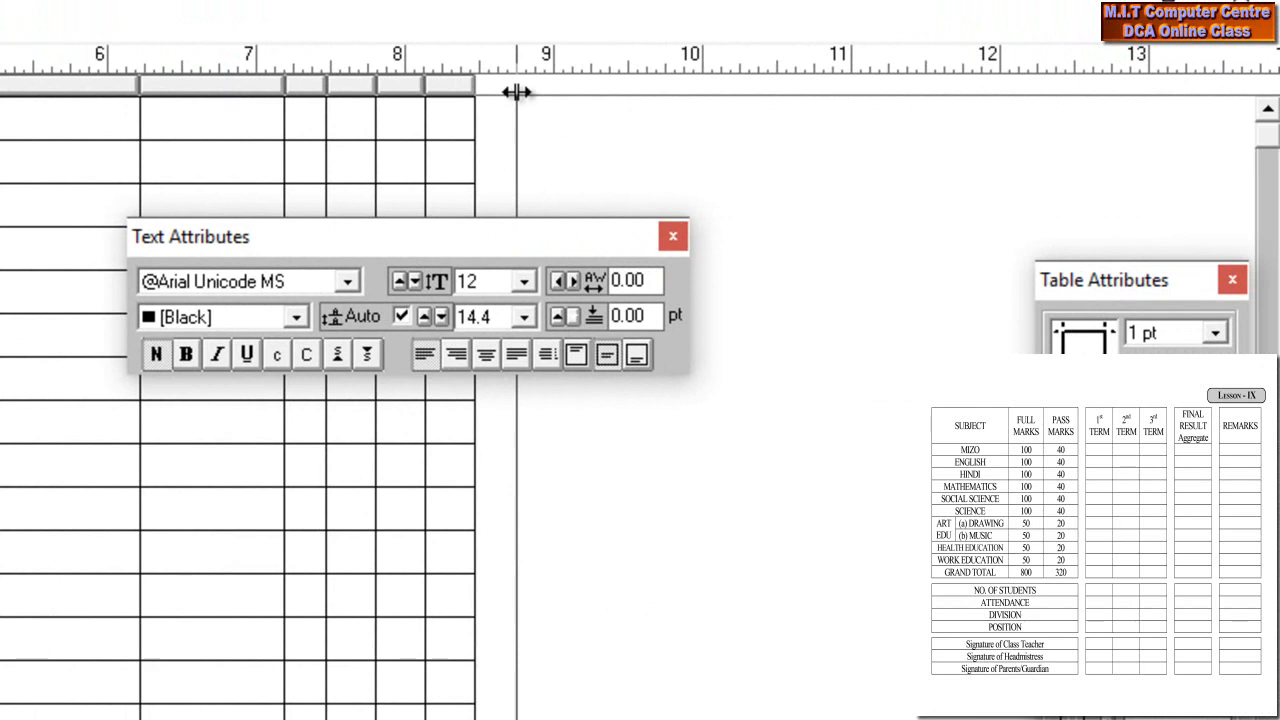
pyautogui.moveTo(516, 92); pyautogui.dragTo(549, 88)
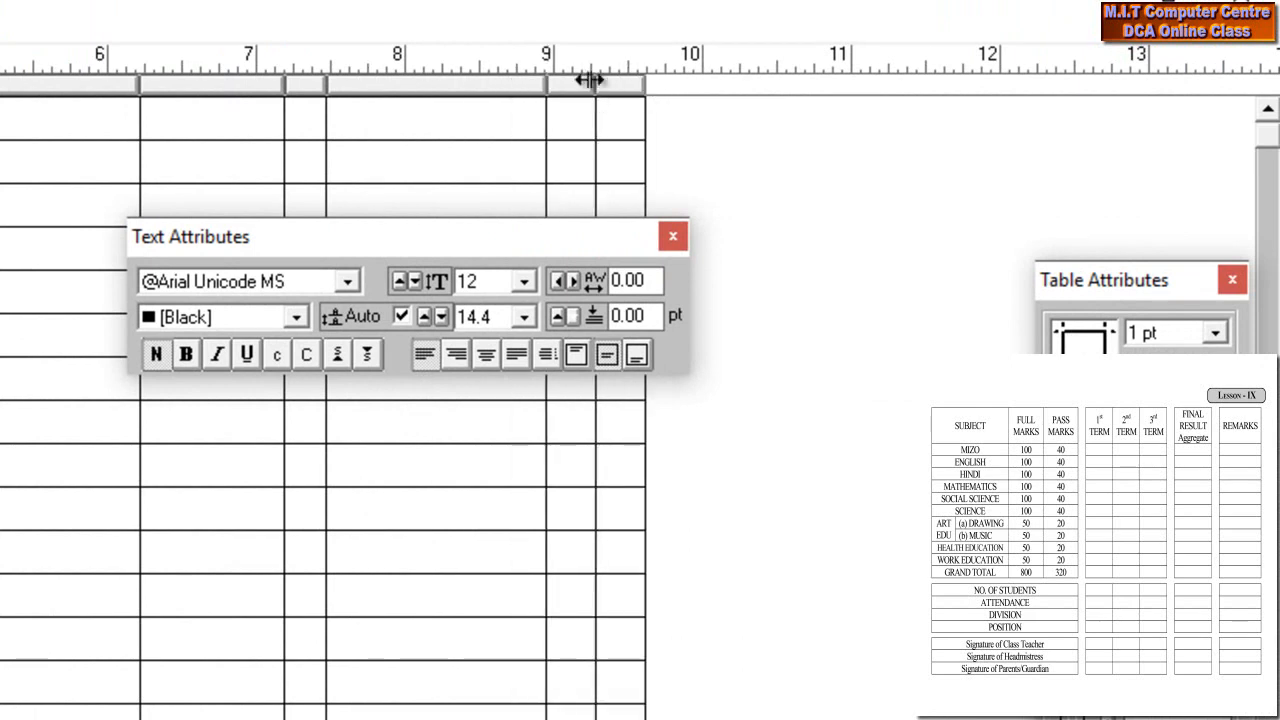
pyautogui.moveTo(641, 79); pyautogui.dragTo(797, 81)
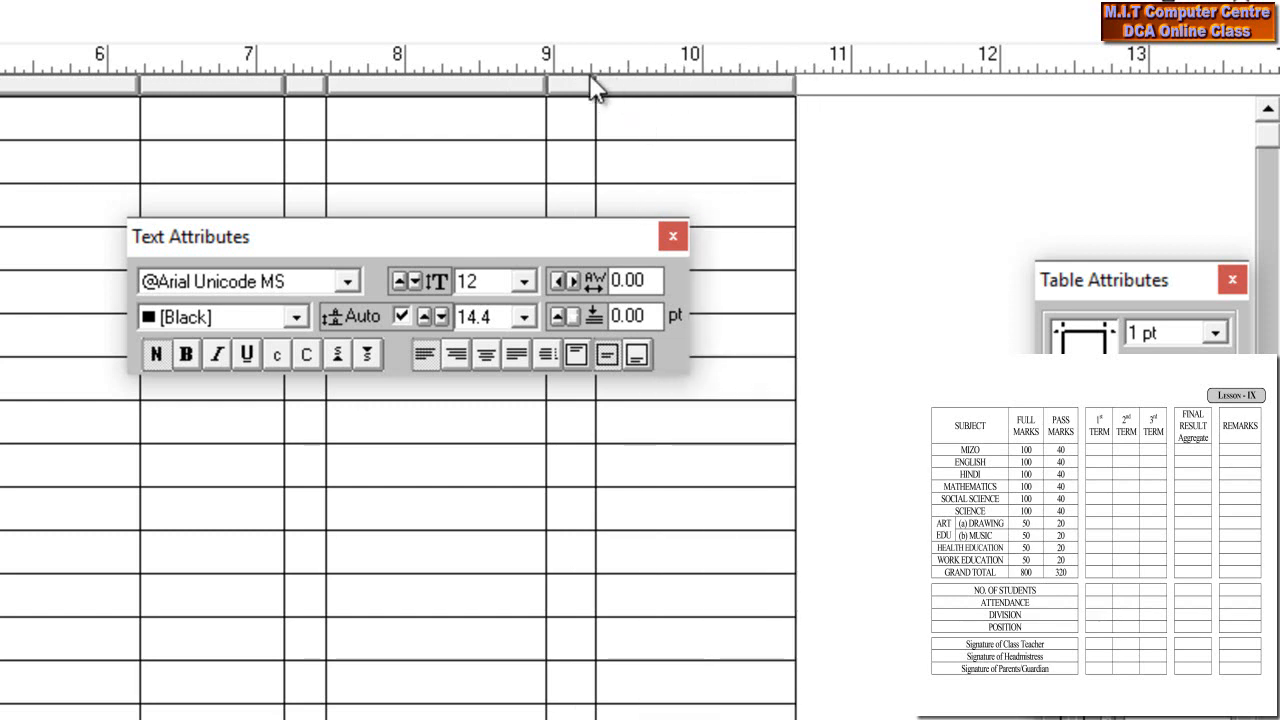
pyautogui.moveTo(597, 84); pyautogui.dragTo(589, 86)
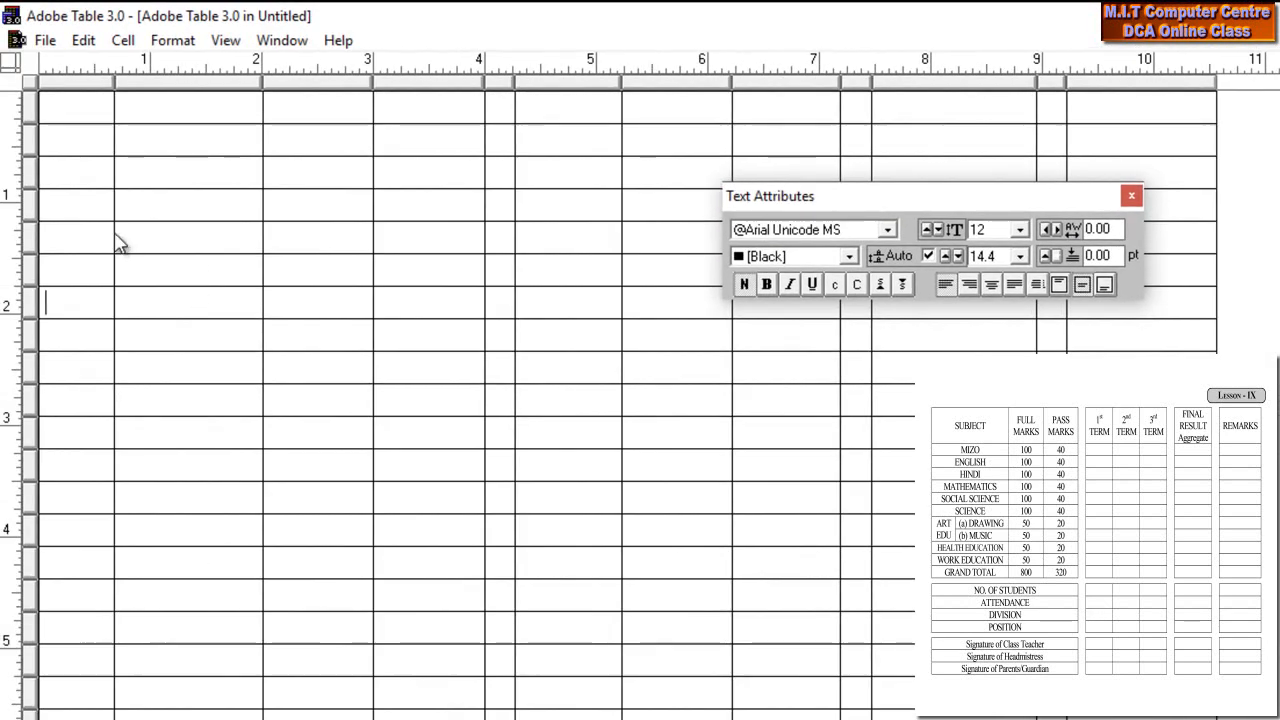
# - Increase the header row's height to about 0.7 inches and group its first two cells
pyautogui.moveTo(36, 122); pyautogui.dragTo(32, 170)
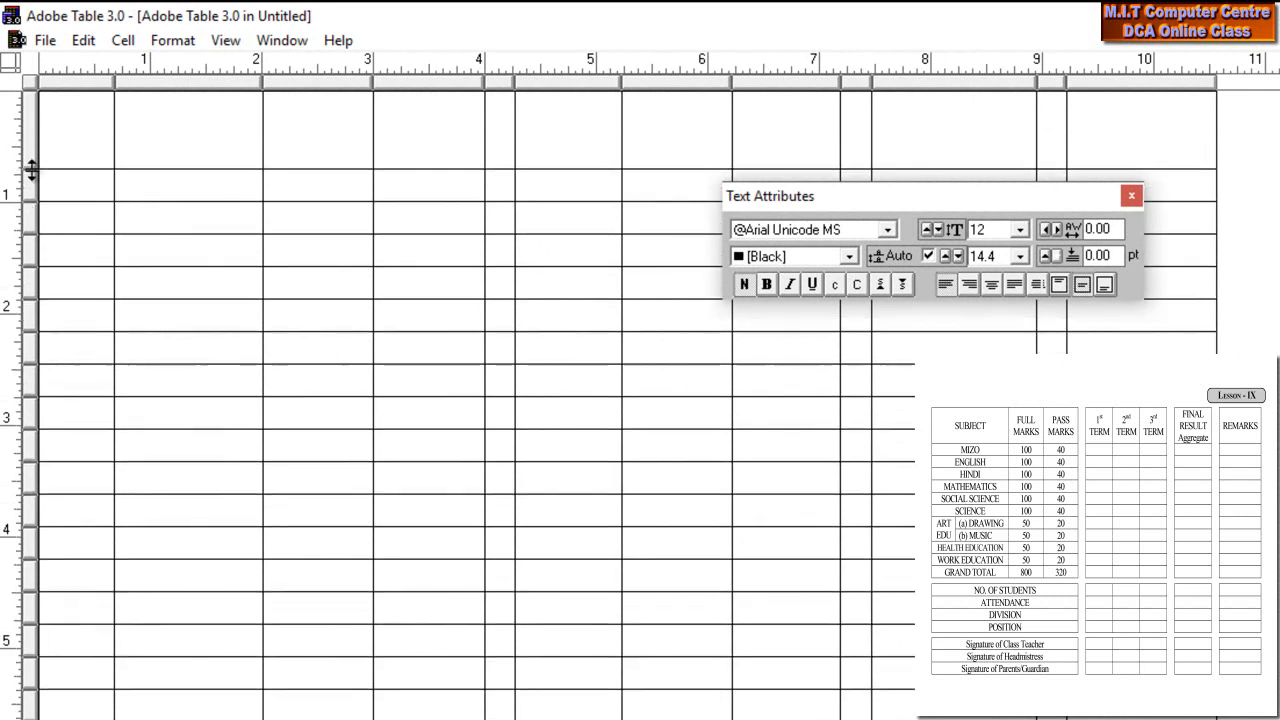
pyautogui.moveTo(100, 129); pyautogui.dragTo(152, 142)
pyautogui.rightClick(152, 142)
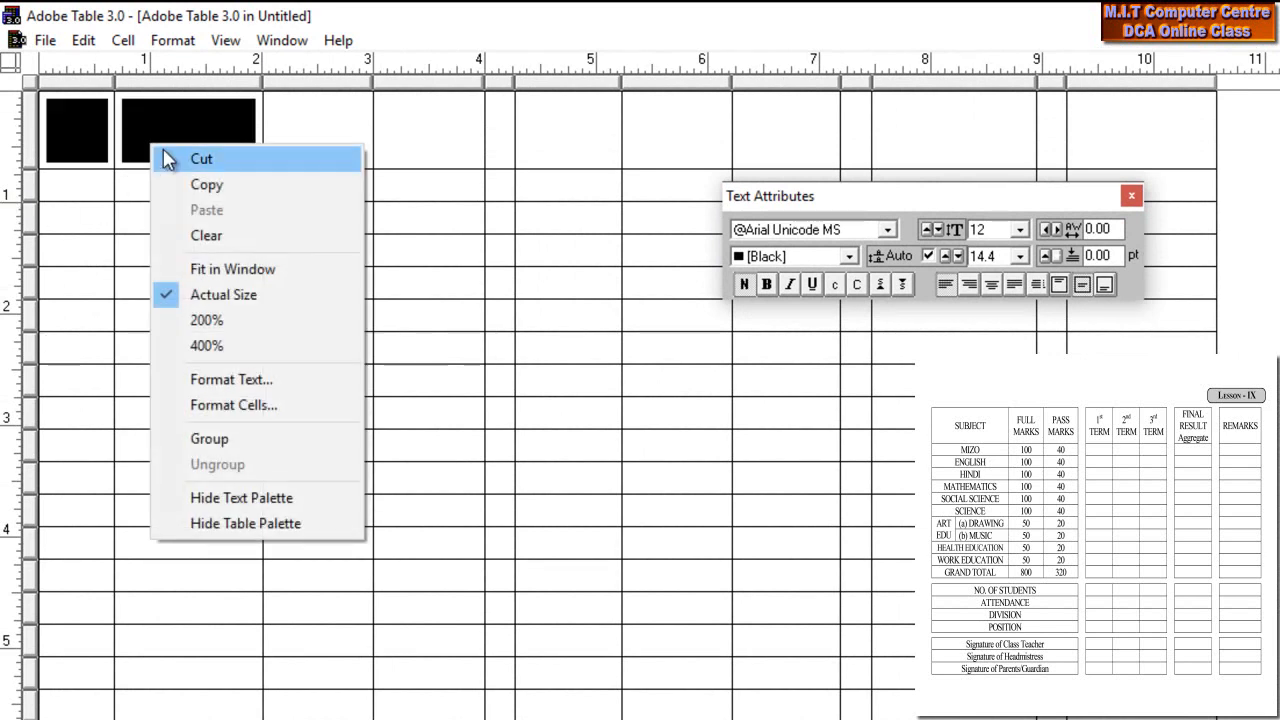
pyautogui.click(214, 440)
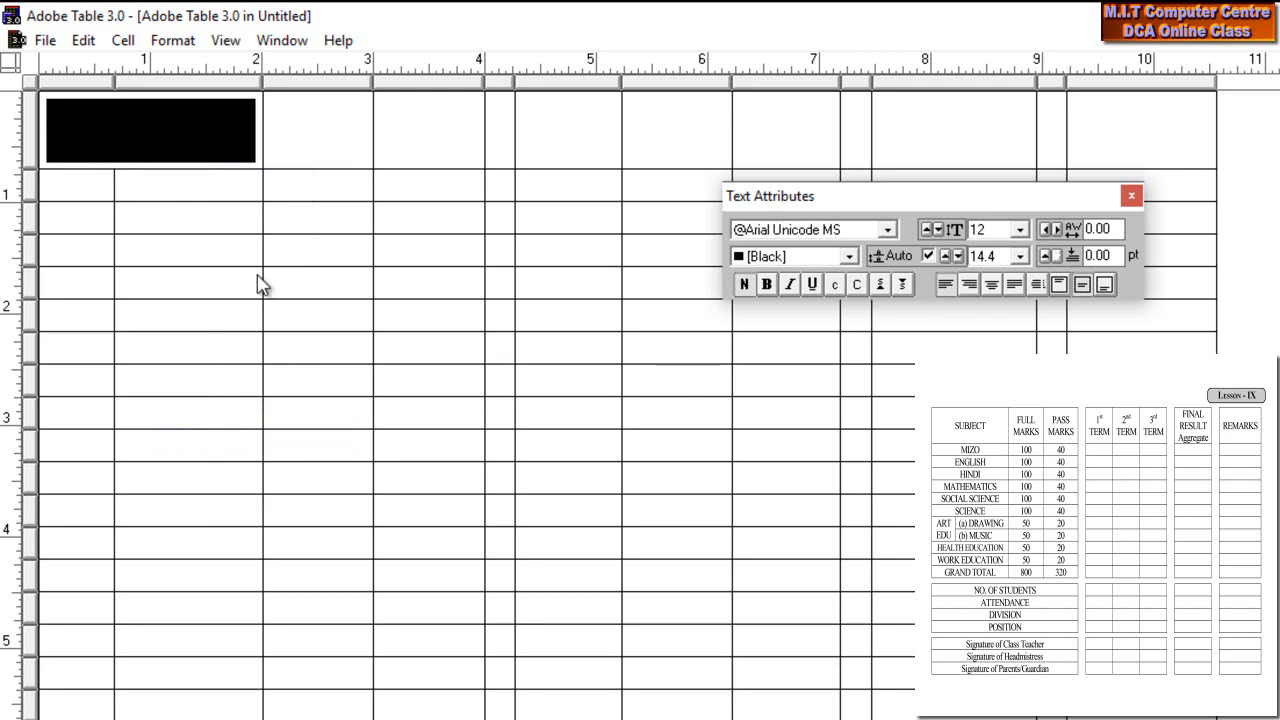
# - Group the first two cells in row two and likewise in row three
pyautogui.moveTo(103, 186); pyautogui.dragTo(147, 187)
pyautogui.rightClick(143, 192)
pyautogui.click(151, 117)
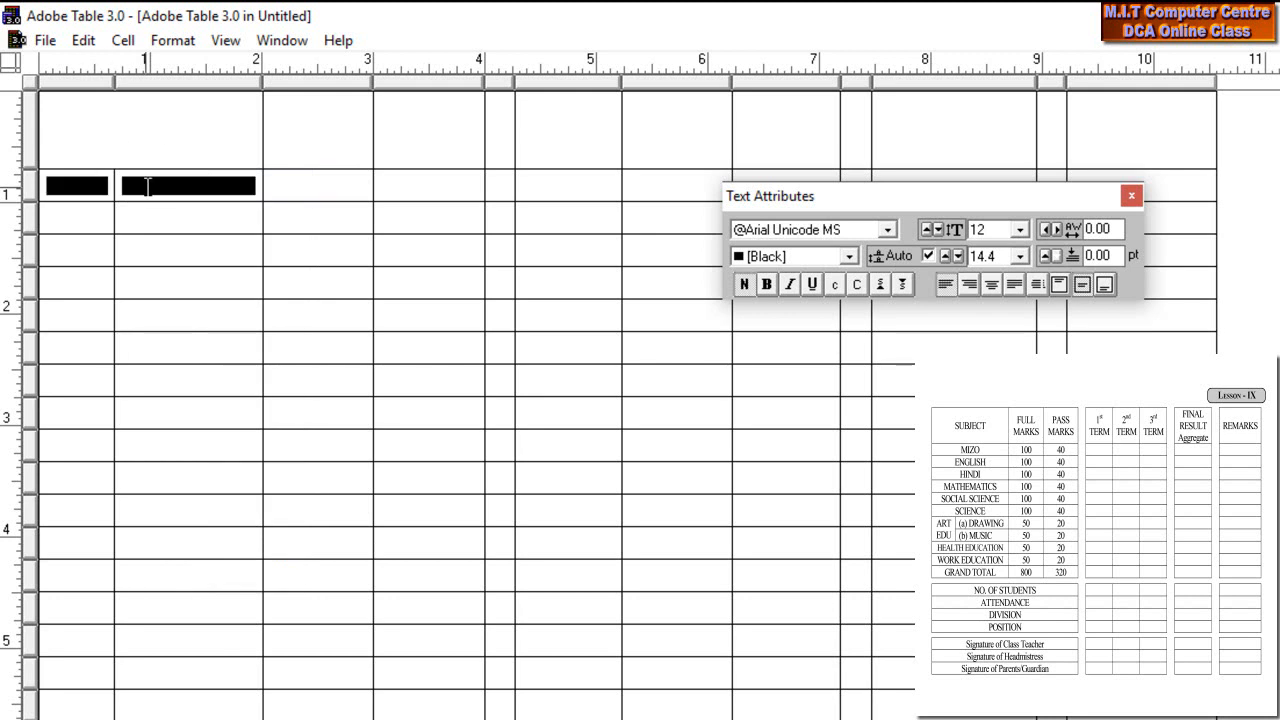
pyautogui.rightClick(148, 187)
pyautogui.click(210, 483)
pyautogui.moveTo(75, 215); pyautogui.dragTo(135, 215)
pyautogui.rightClick(140, 215)
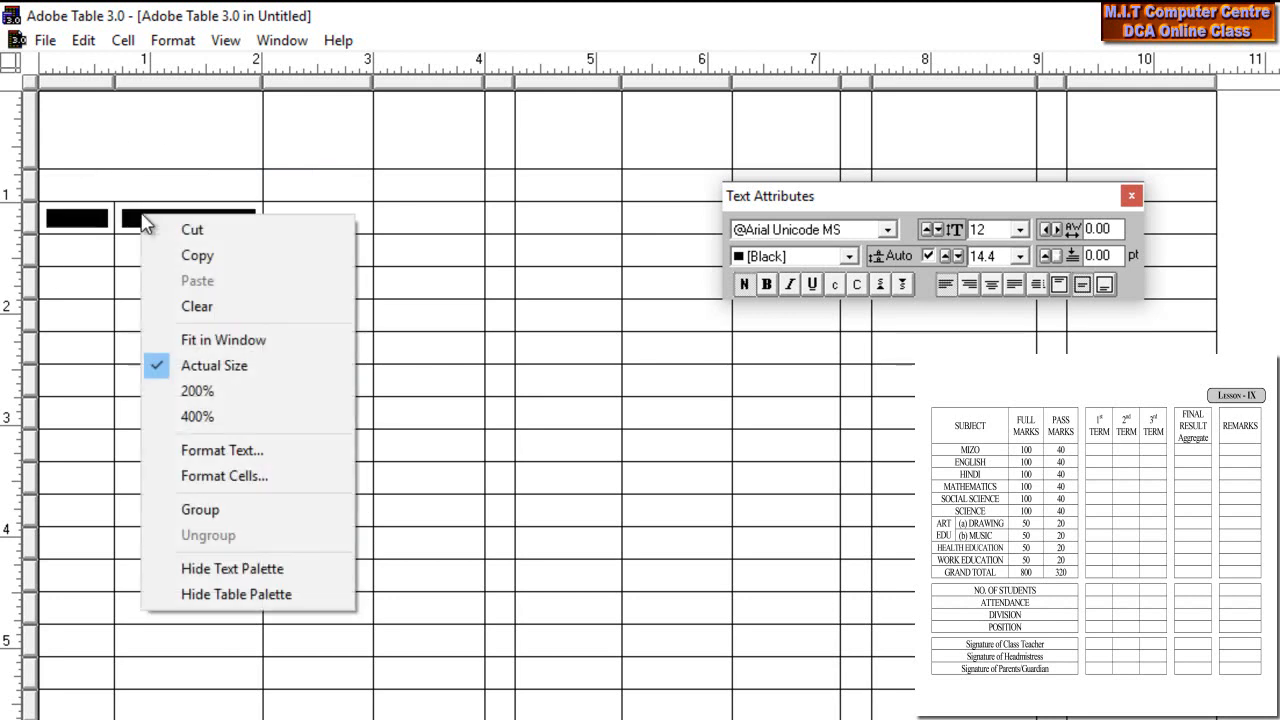
pyautogui.click(192, 510)
# - Group the first two cells in row four and likewise in row five
pyautogui.click(104, 249)
pyautogui.moveTo(104, 249); pyautogui.dragTo(134, 250)
pyautogui.rightClick(134, 250)
pyautogui.click(185, 554)
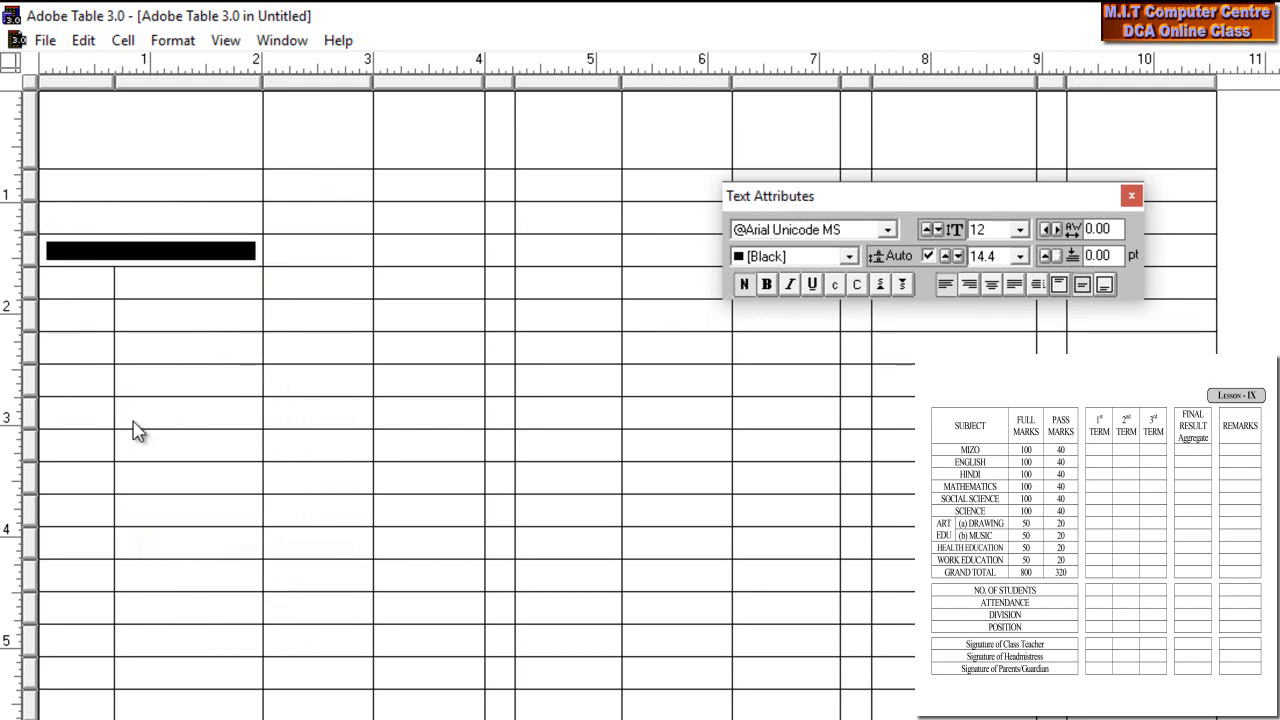
pyautogui.moveTo(87, 278); pyautogui.dragTo(147, 284)
pyautogui.rightClick(147, 284)
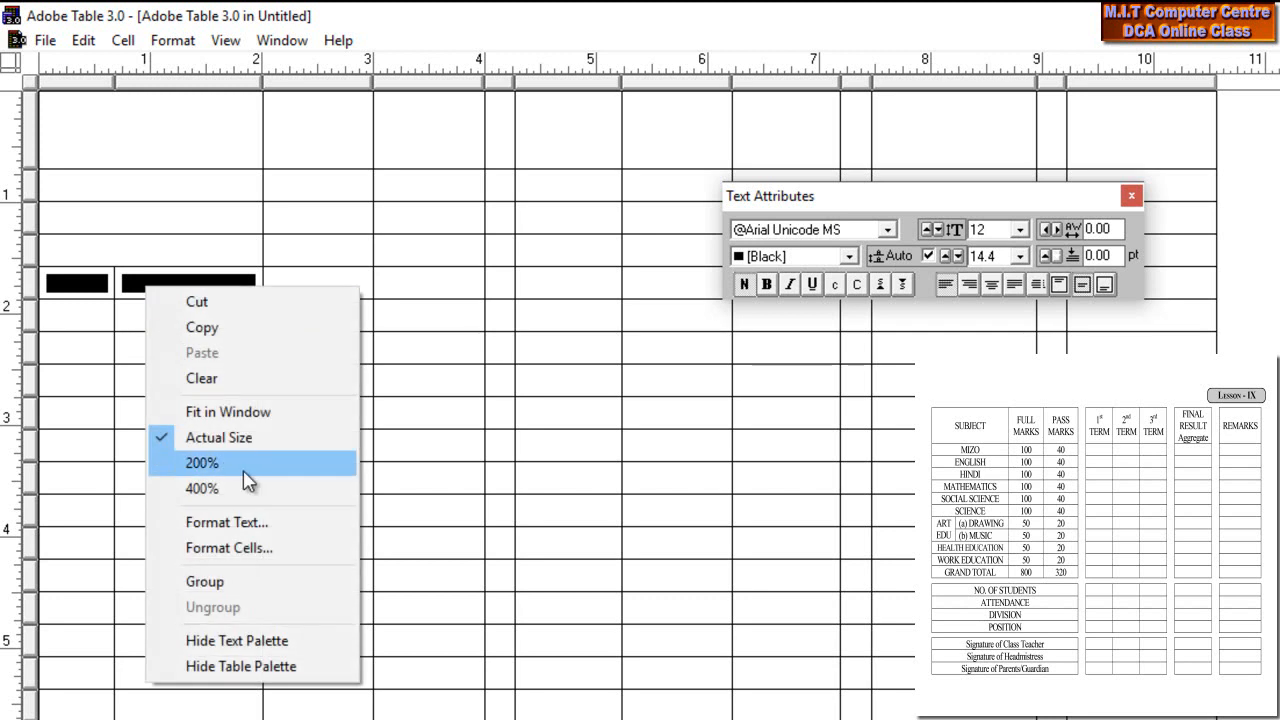
pyautogui.click(225, 582)
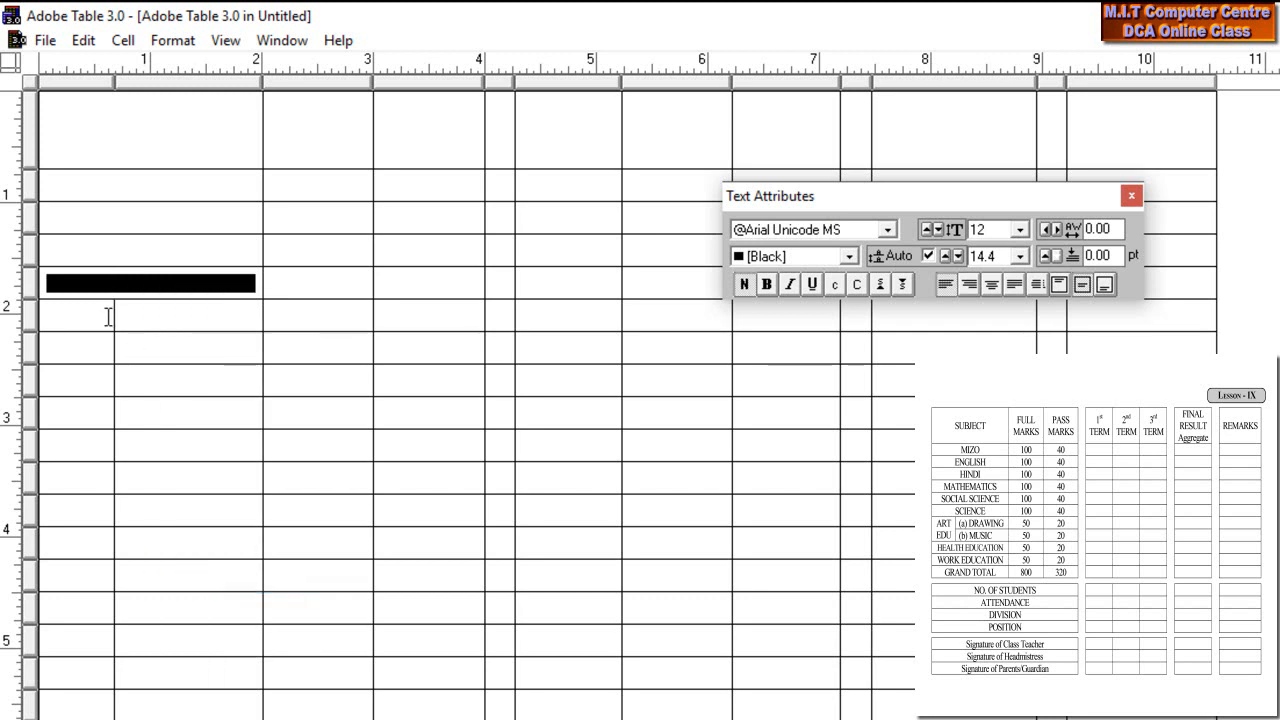
# - Group the first two cells in row six and likewise in row seven
pyautogui.moveTo(109, 314); pyautogui.dragTo(157, 323)
pyautogui.rightClick(157, 322)
pyautogui.click(224, 617)
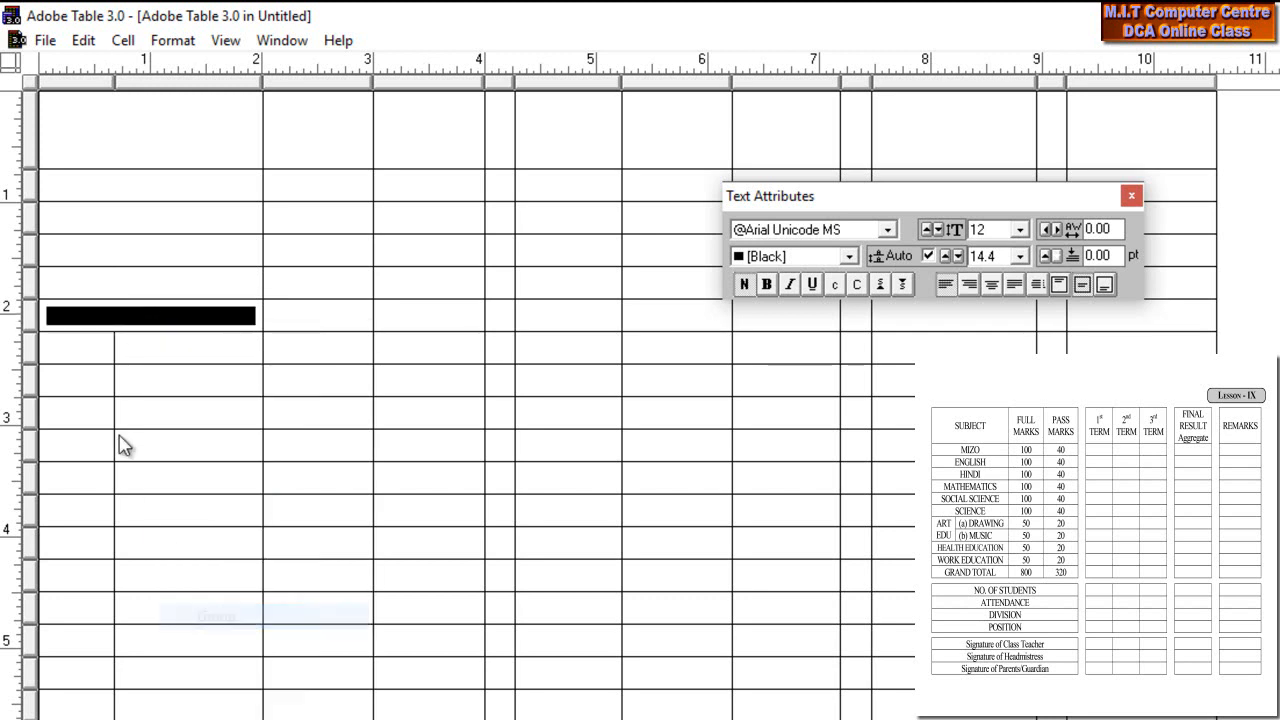
pyautogui.click(100, 347)
pyautogui.moveTo(100, 347); pyautogui.dragTo(148, 349)
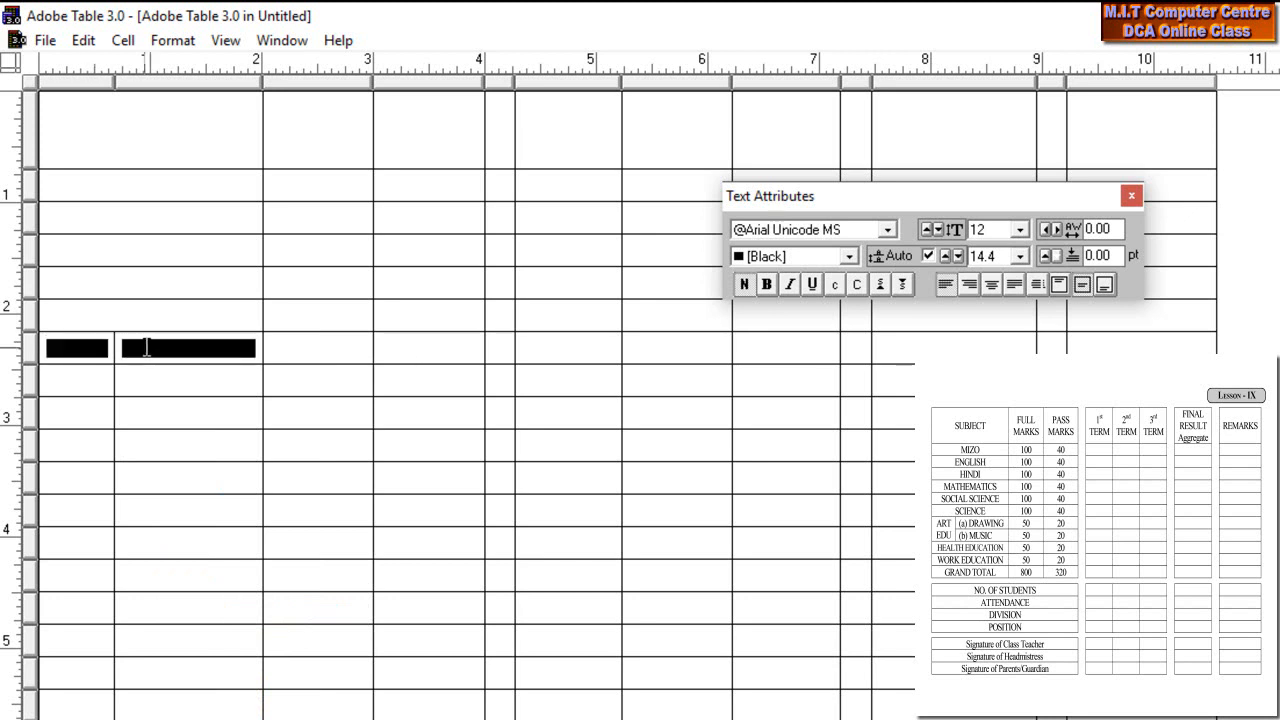
pyautogui.rightClick(148, 349)
pyautogui.click(206, 645)
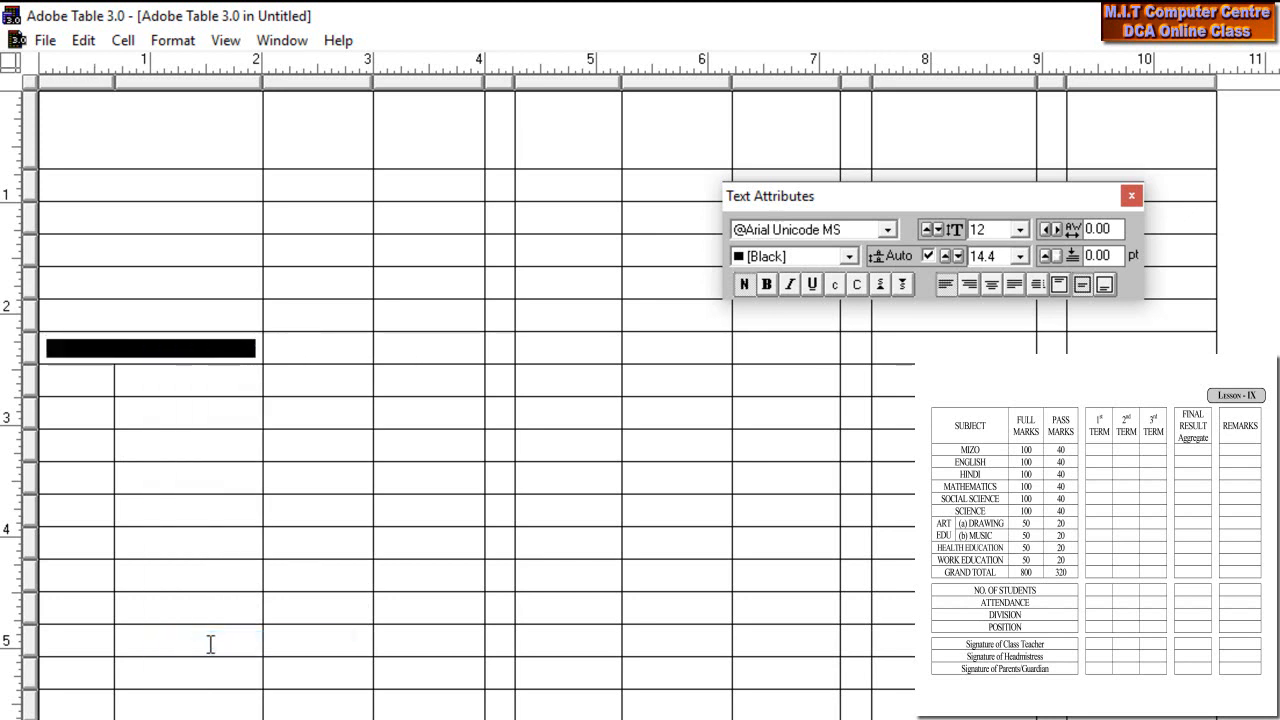
# - Group the first-column cells of rows eight and nine together, and group the first two cells in row ten
pyautogui.moveTo(70, 386); pyautogui.dragTo(75, 408)
pyautogui.rightClick(75, 408)
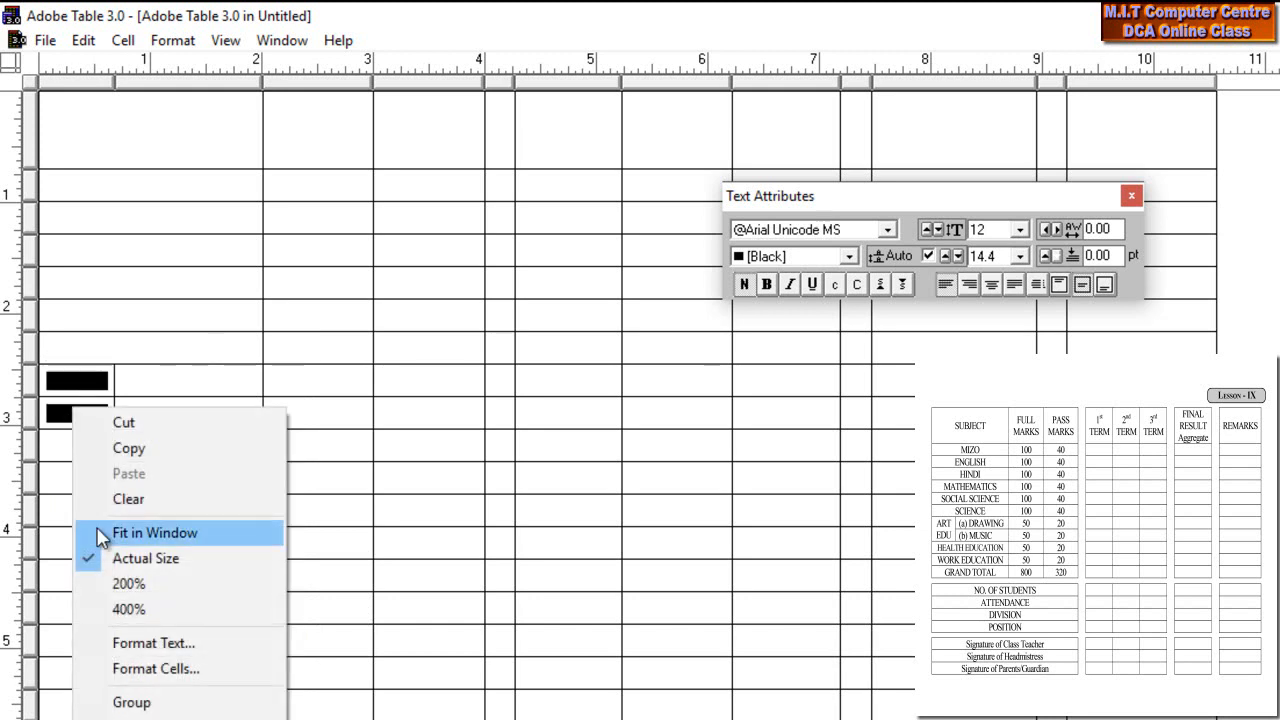
pyautogui.click(143, 700)
pyautogui.moveTo(80, 442); pyautogui.dragTo(142, 445)
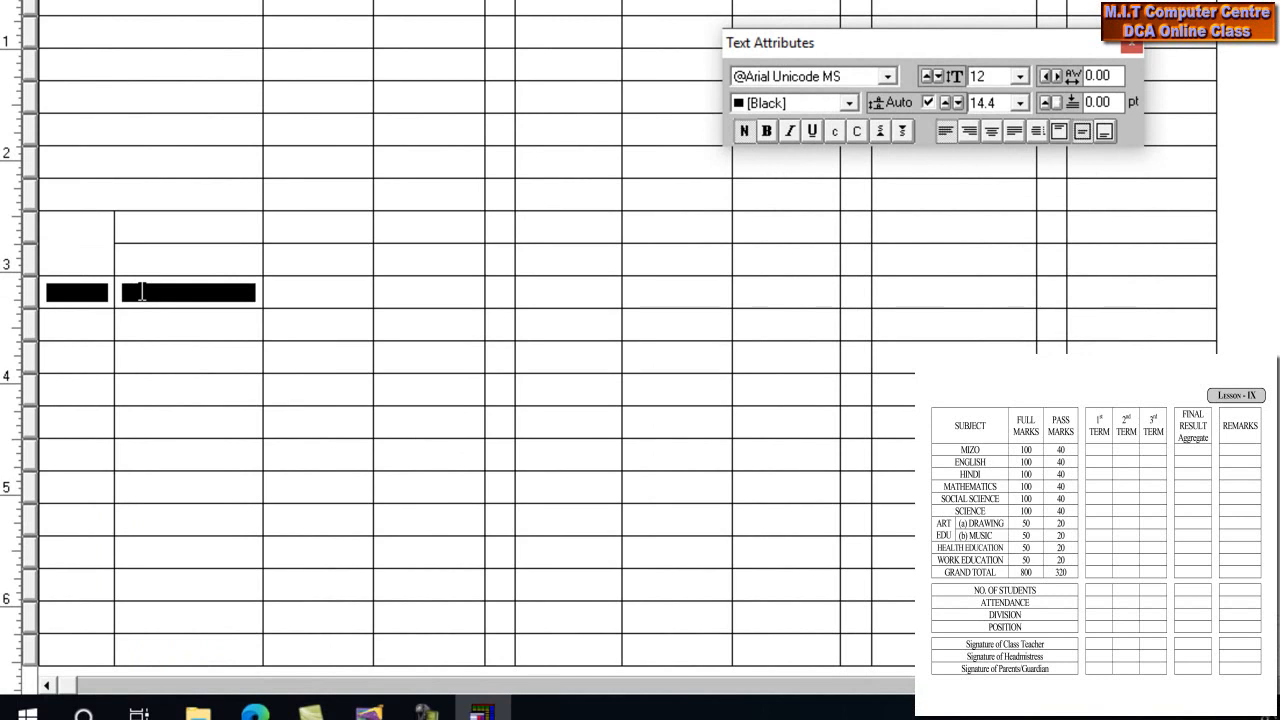
pyautogui.rightClick(198, 300)
pyautogui.click(300, 586)
# - Group the first two cells in row eleven and likewise in row twelve
pyautogui.moveTo(94, 327); pyautogui.dragTo(128, 325)
pyautogui.rightClick(166, 345)
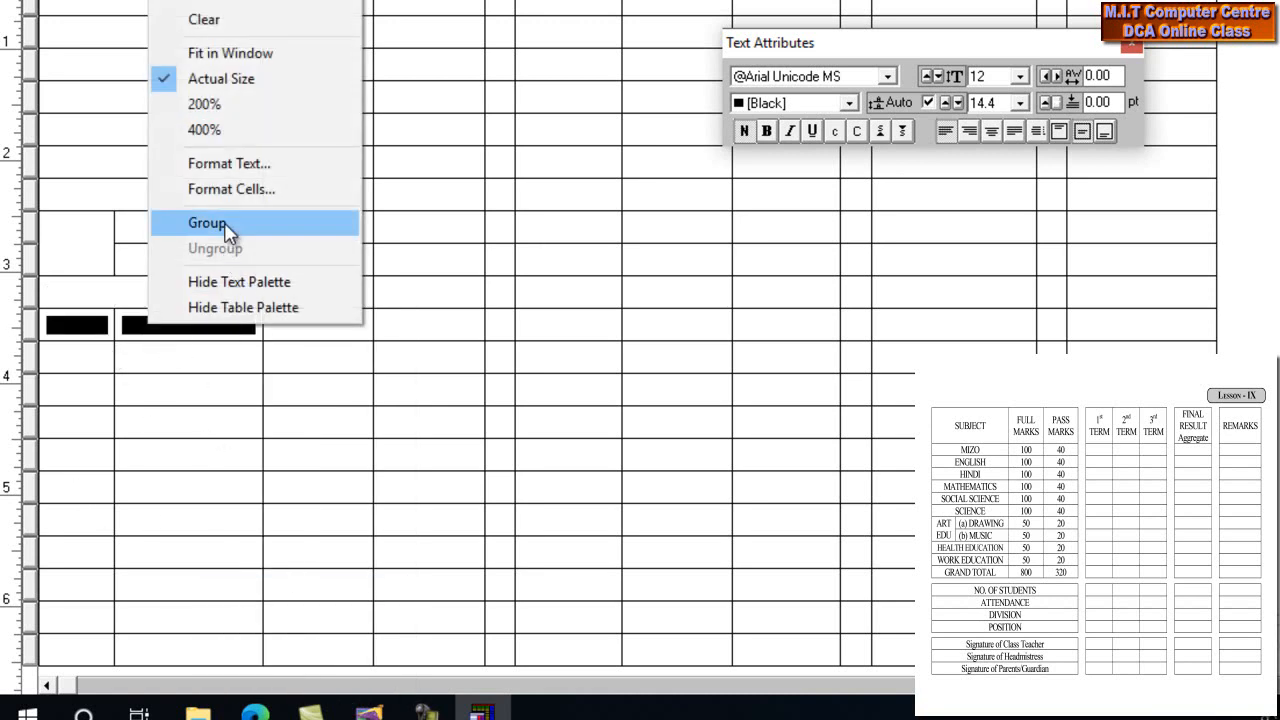
pyautogui.click(215, 222)
pyautogui.moveTo(110, 355); pyautogui.dragTo(155, 353)
pyautogui.rightClick(155, 354)
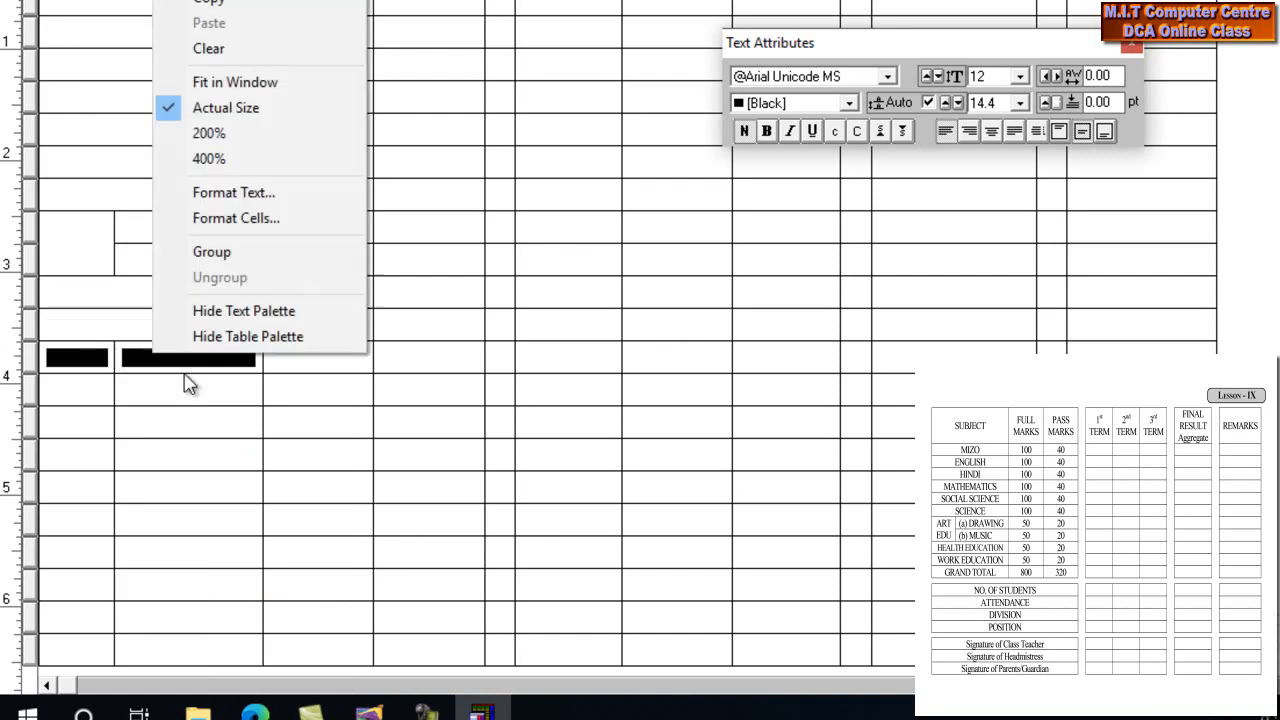
pyautogui.click(246, 264)
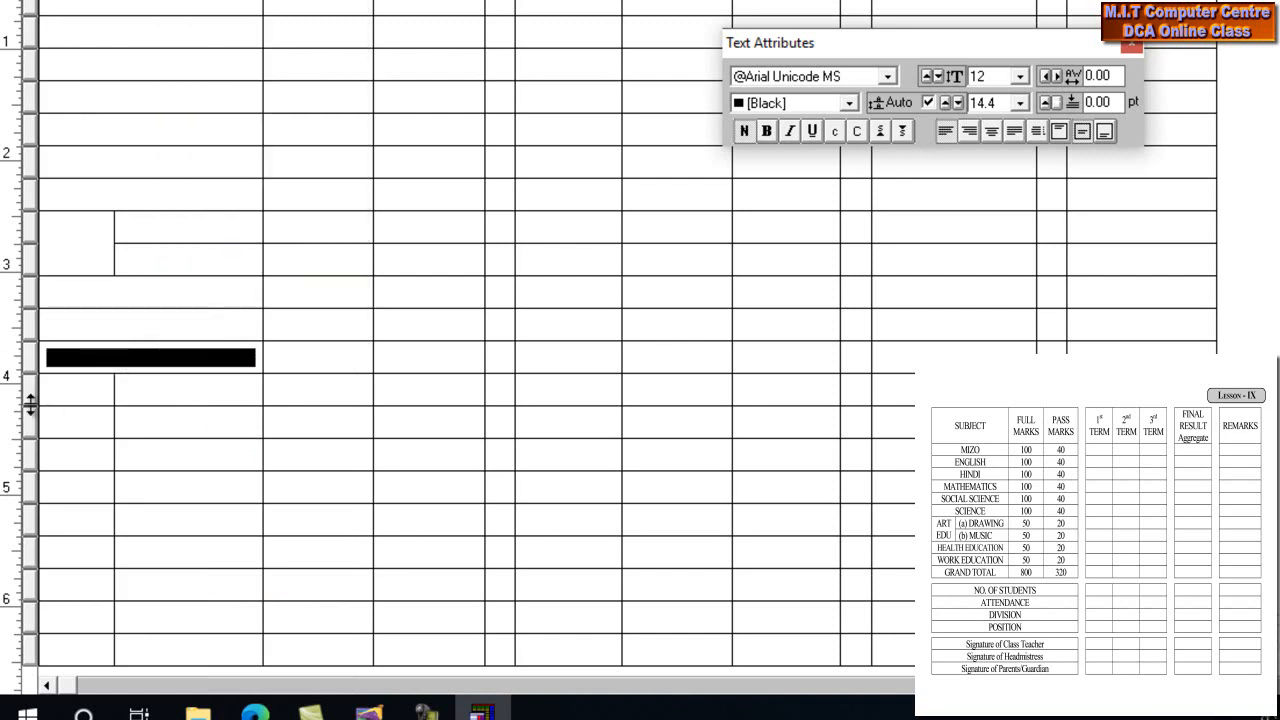
# - Set the table's row gutter to 0 inches and shrink row thirteen to a thin spacer about 0.17 inches high
pyautogui.moveTo(46, 392); pyautogui.dragTo(45, 377)
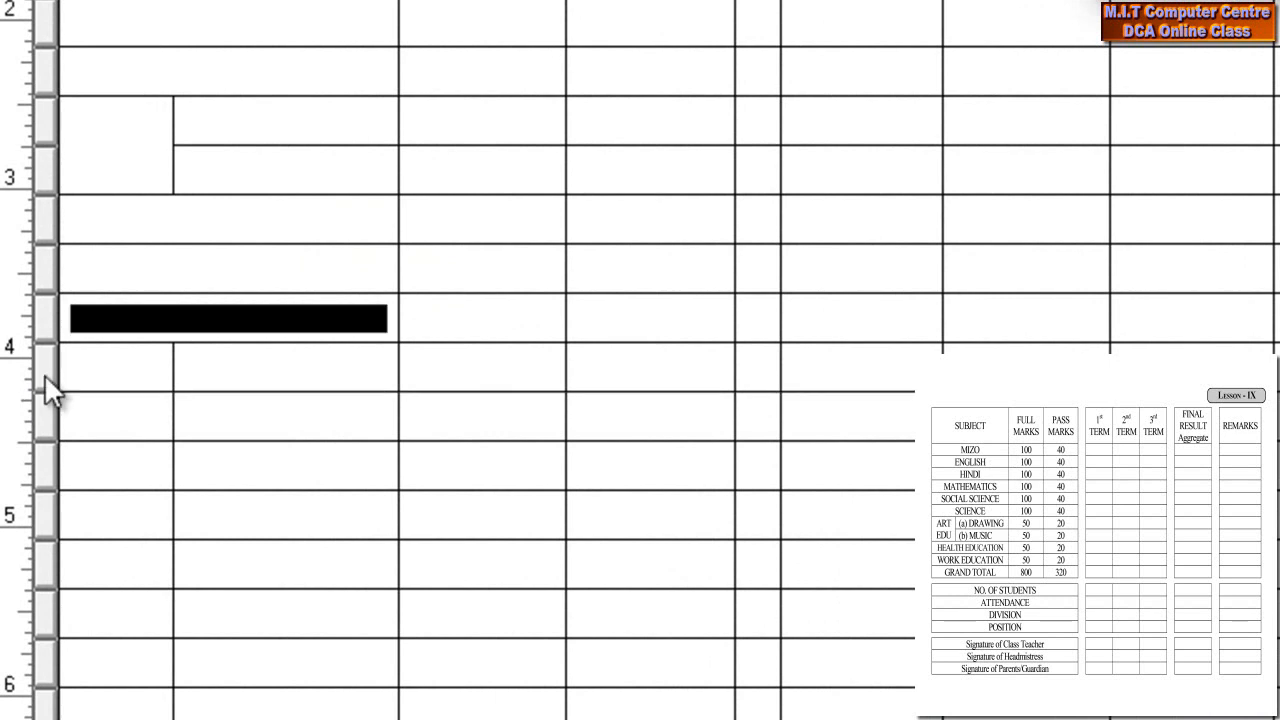
pyautogui.click(89, 369)
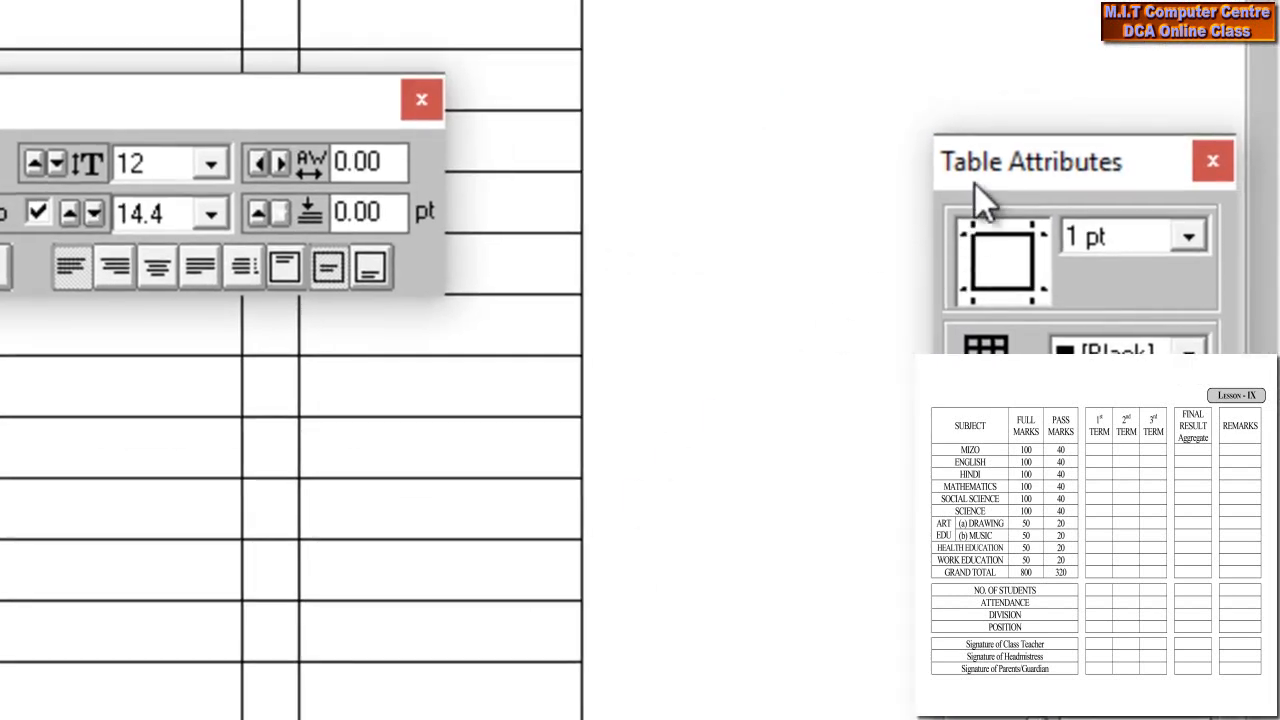
pyautogui.moveTo(984, 165); pyautogui.dragTo(714, 16)
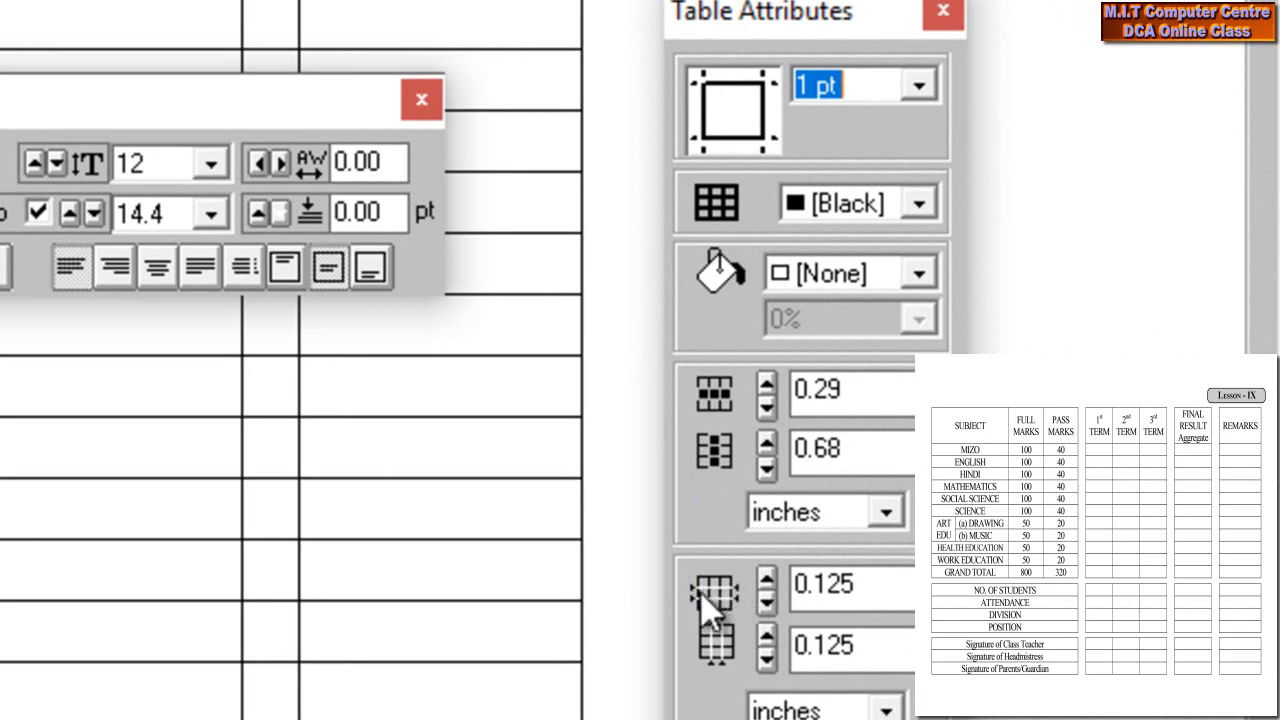
pyautogui.doubleClick(855, 588)
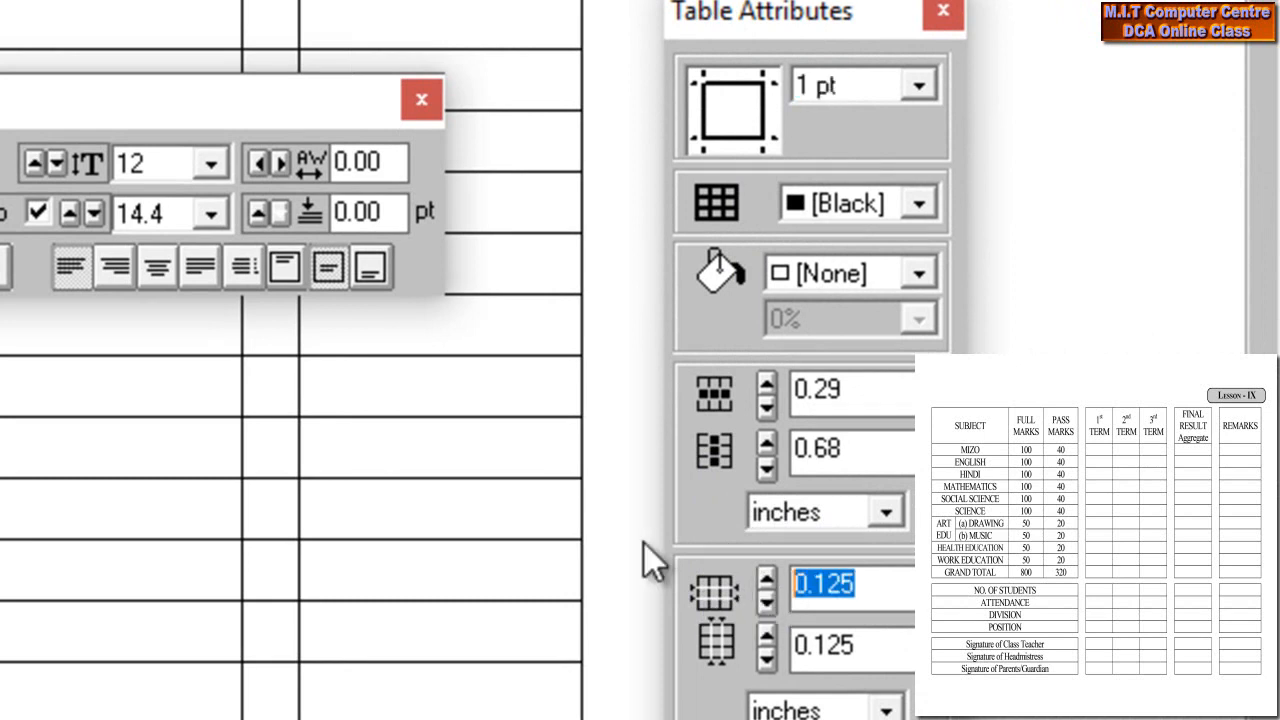
pyautogui.write('0')
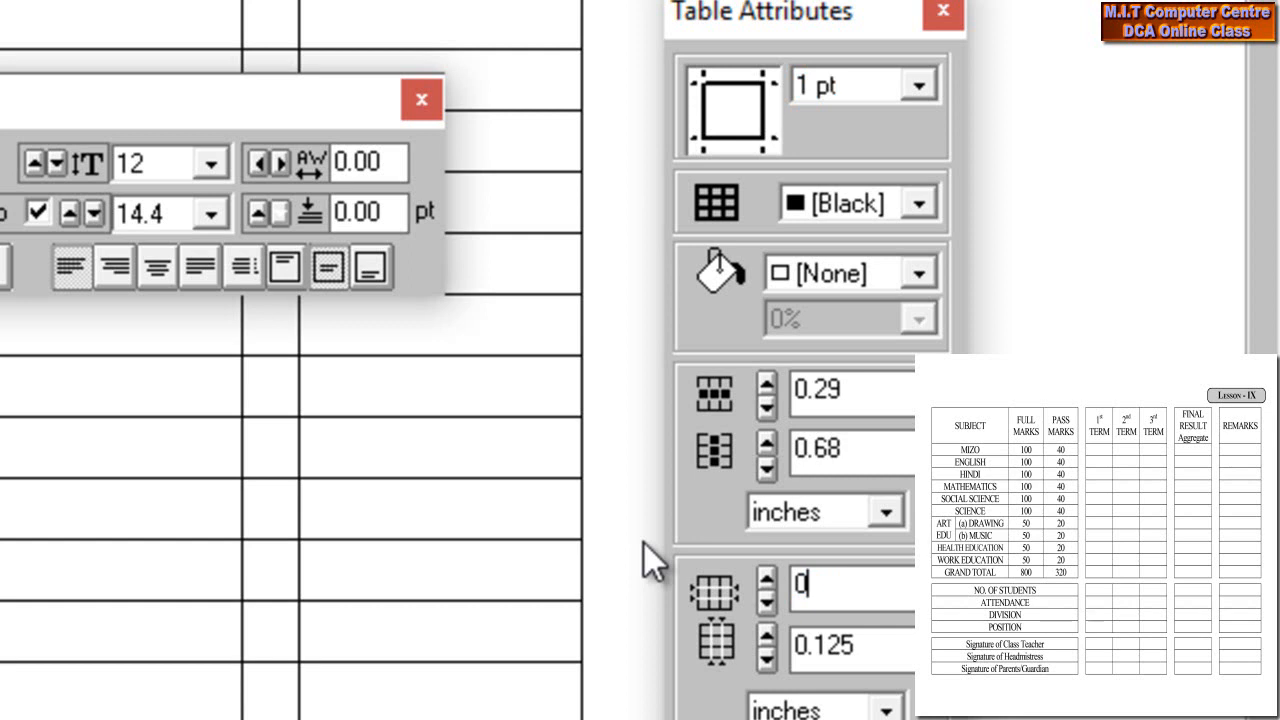
pyautogui.press('Return')
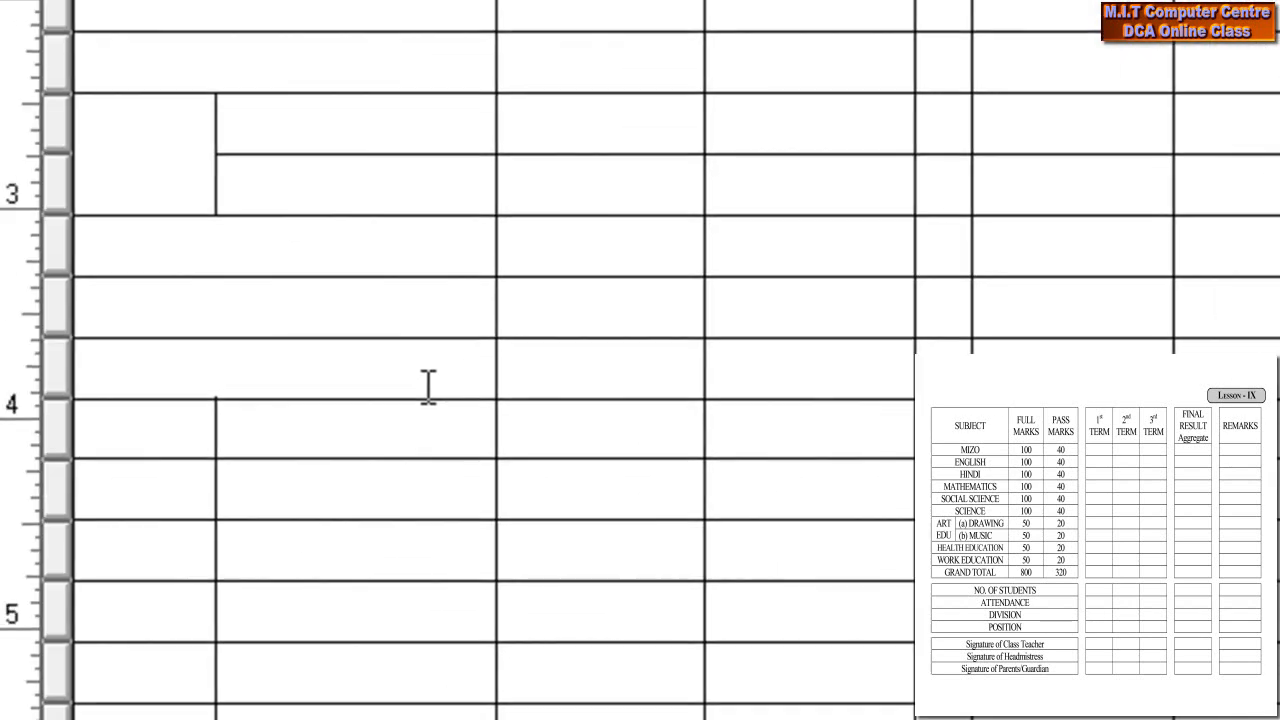
pyautogui.moveTo(63, 452); pyautogui.dragTo(65, 407)
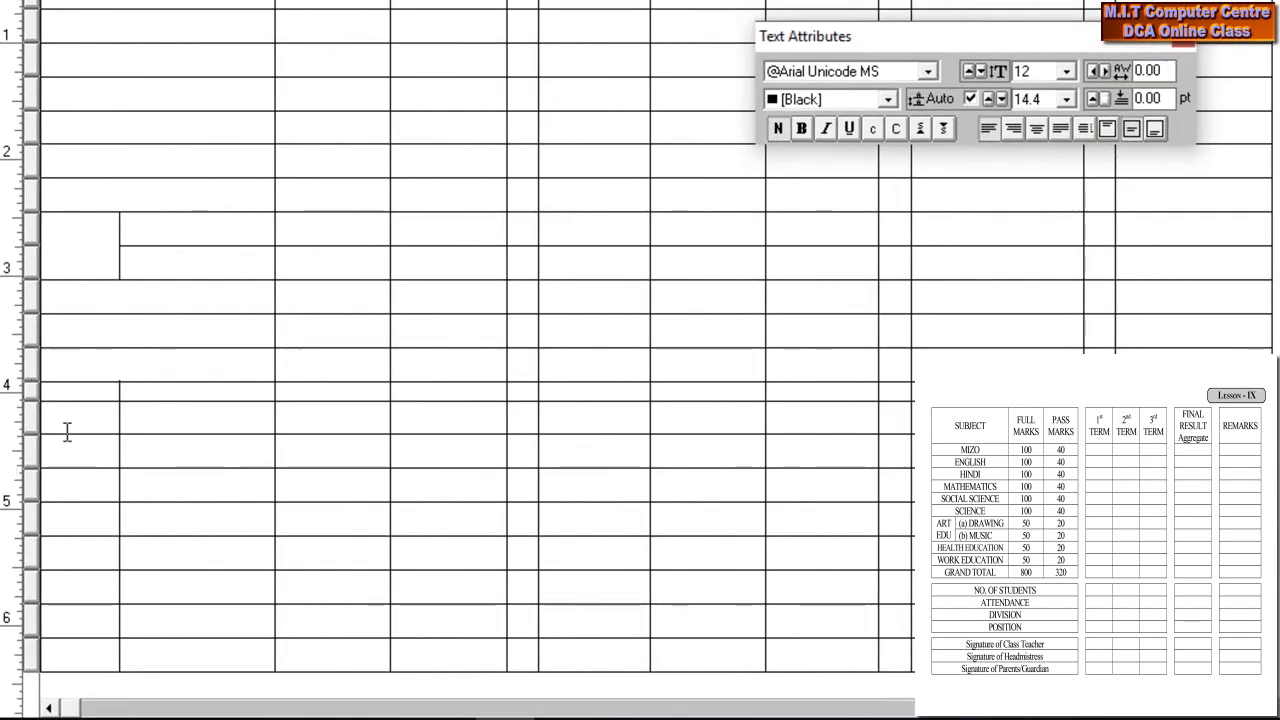
# - Group the first four cells in row fourteen and likewise in row fifteen
pyautogui.moveTo(74, 420); pyautogui.dragTo(480, 409)
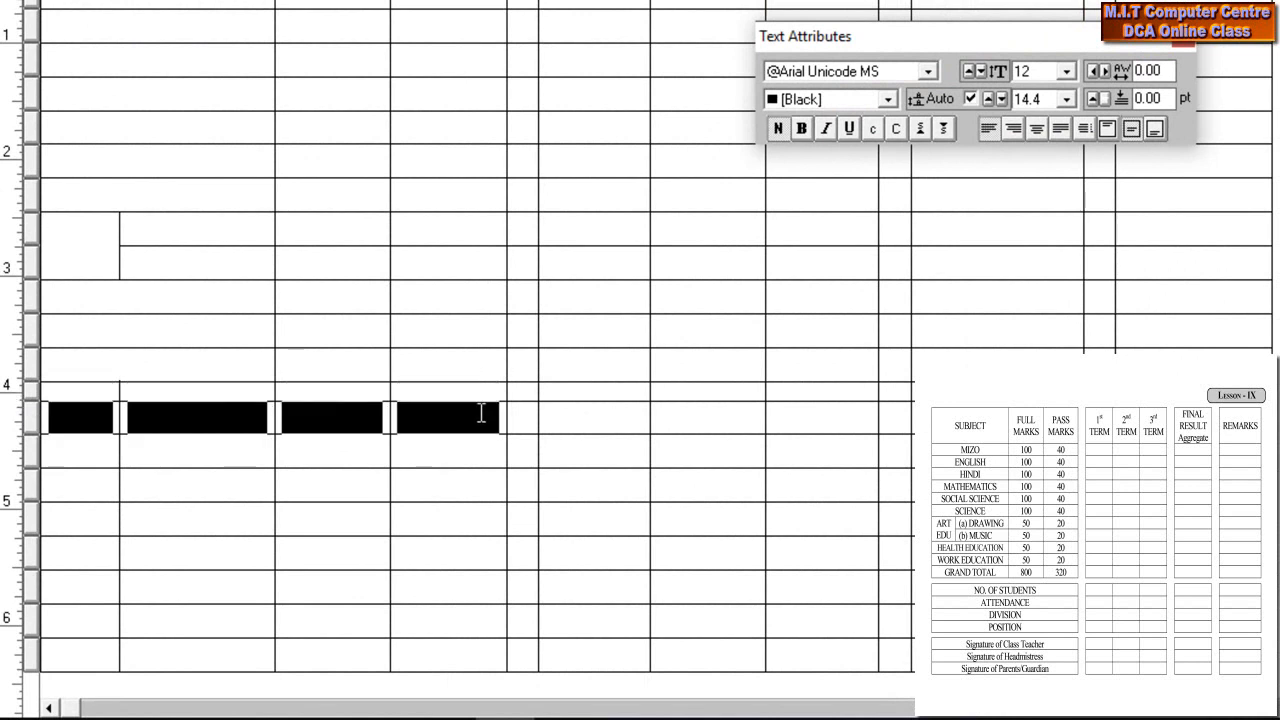
pyautogui.rightClick(481, 409)
pyautogui.click(531, 312)
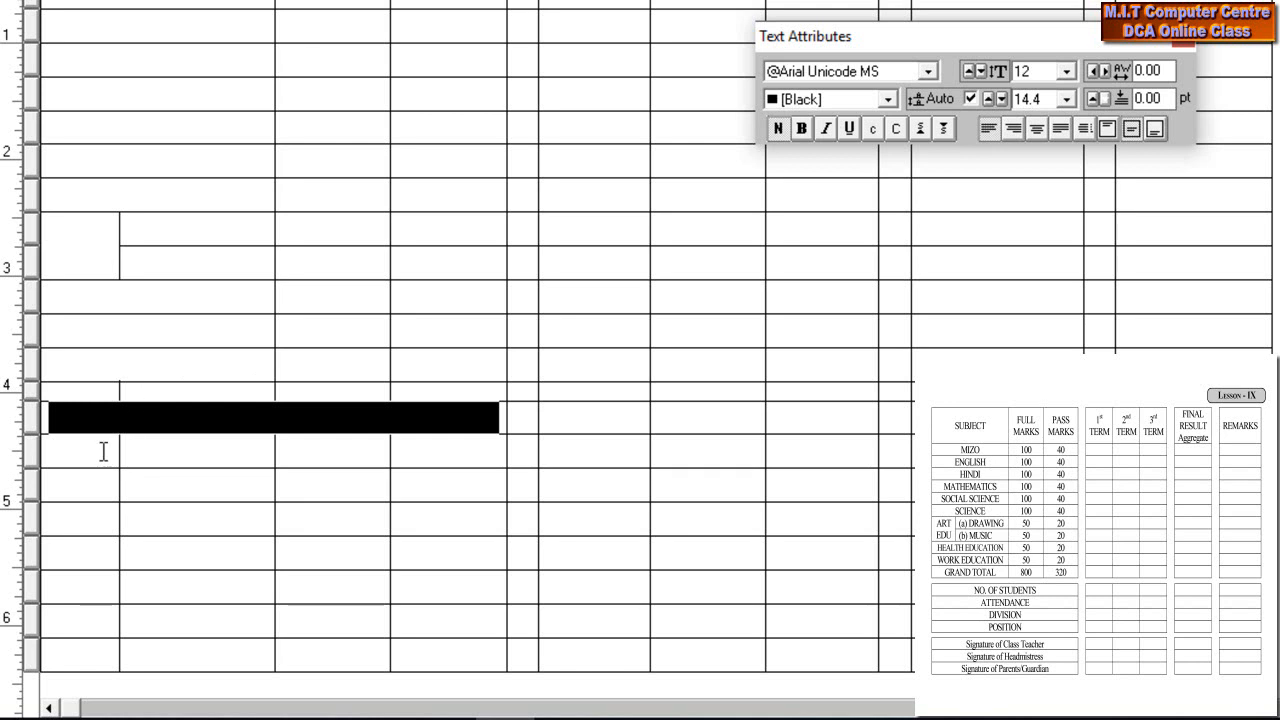
pyautogui.moveTo(103, 451); pyautogui.dragTo(425, 441)
pyautogui.rightClick(455, 440)
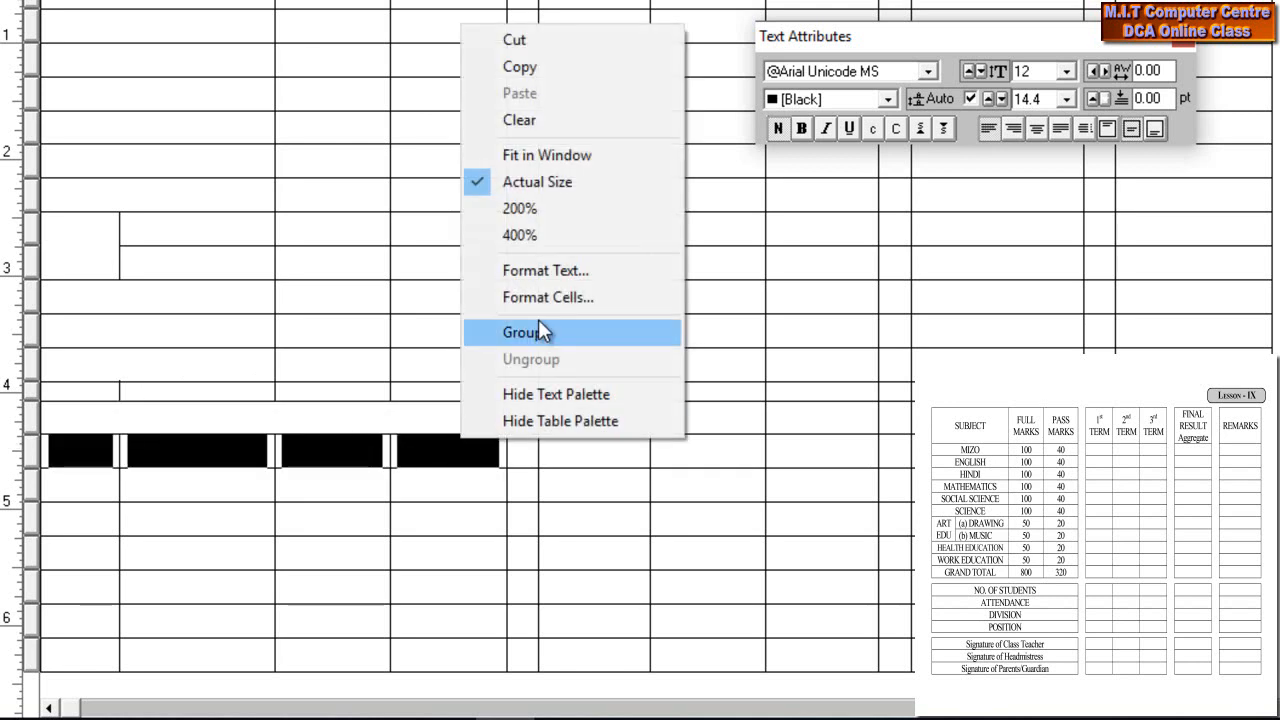
pyautogui.click(538, 325)
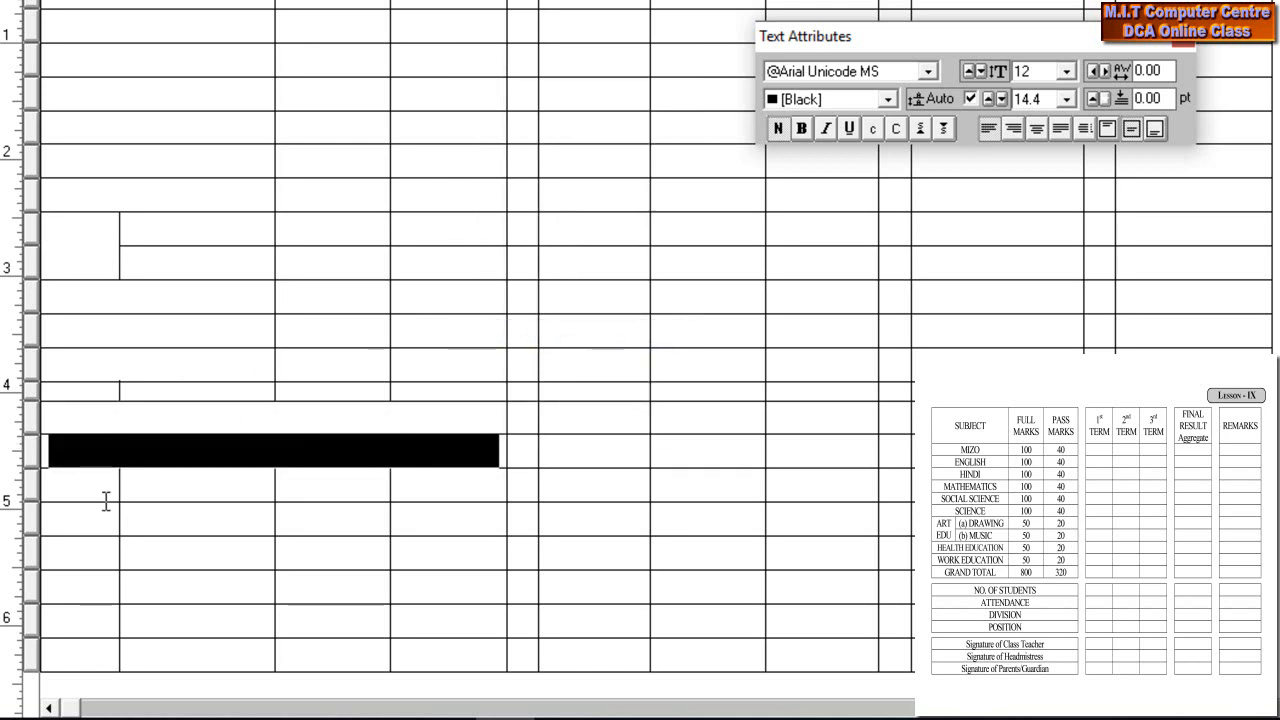
# - Group the first four cells in row sixteen and likewise in row seventeen
pyautogui.moveTo(100, 490); pyautogui.dragTo(429, 473)
pyautogui.rightClick(477, 478)
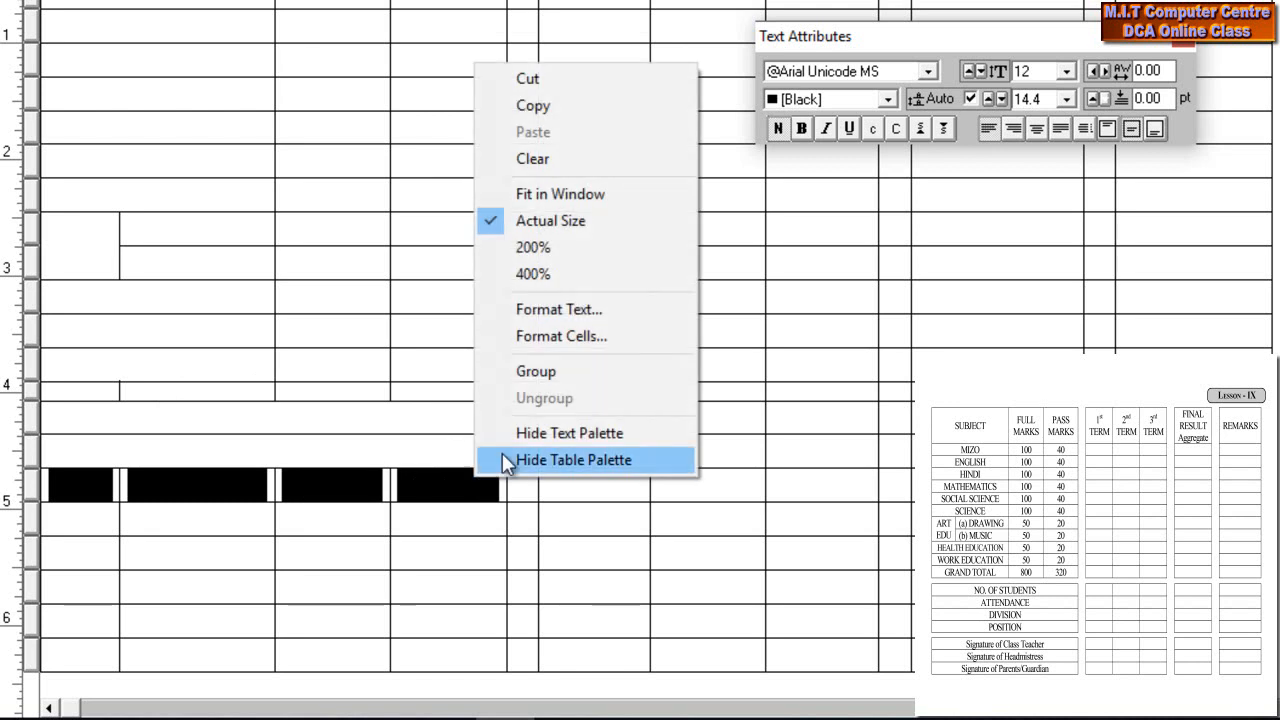
pyautogui.click(537, 371)
pyautogui.moveTo(86, 522); pyautogui.dragTo(422, 518)
pyautogui.rightClick(422, 518)
pyautogui.click(498, 412)
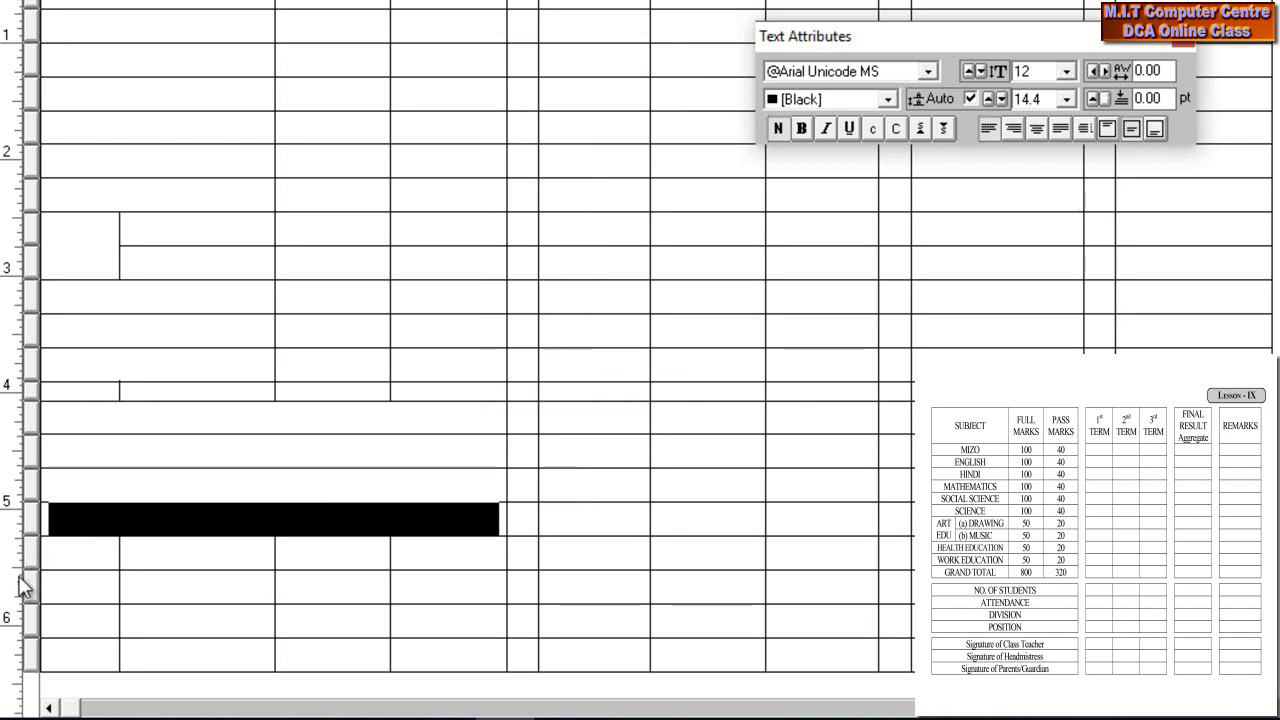
# - Shrink row eighteen to a thin spacer about 0.17 inches high and group the first four cells in row nineteen
pyautogui.moveTo(31, 572); pyautogui.dragTo(455, 565)
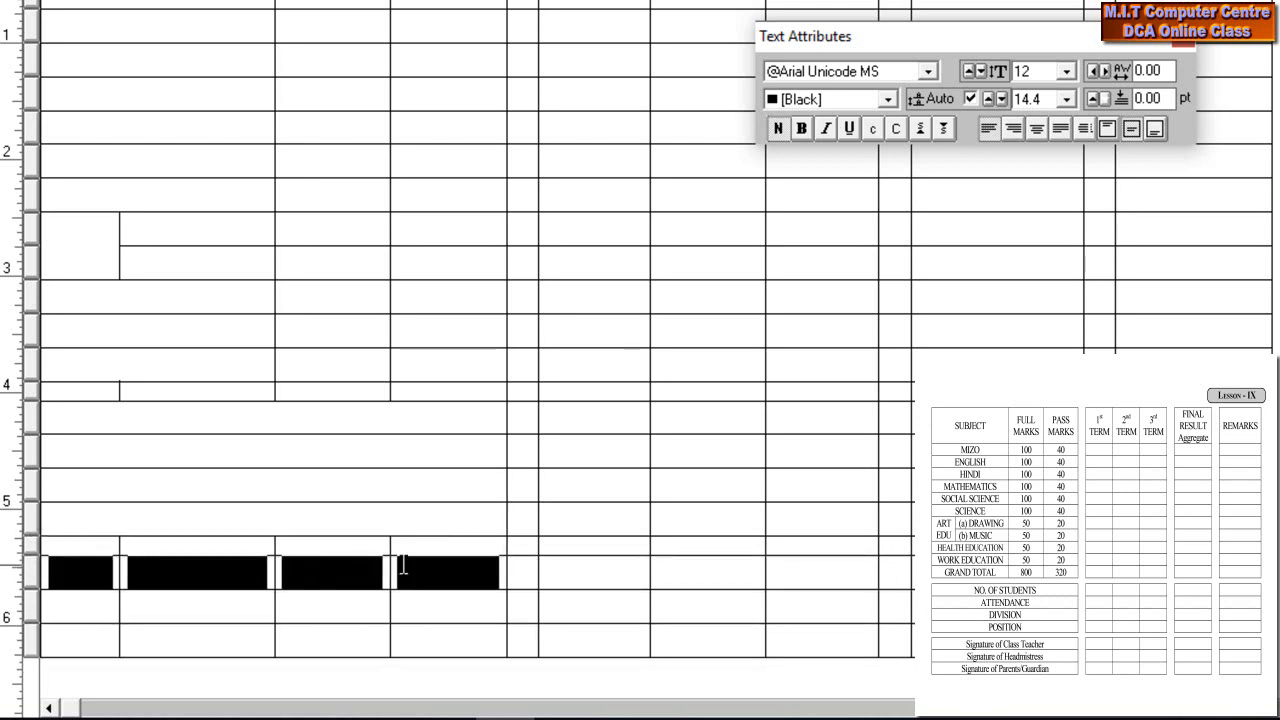
pyautogui.rightClick(455, 563)
pyautogui.click(515, 457)
# - Group the first four cells in row twenty and likewise in the last row
pyautogui.moveTo(63, 606); pyautogui.dragTo(393, 607)
pyautogui.rightClick(417, 608)
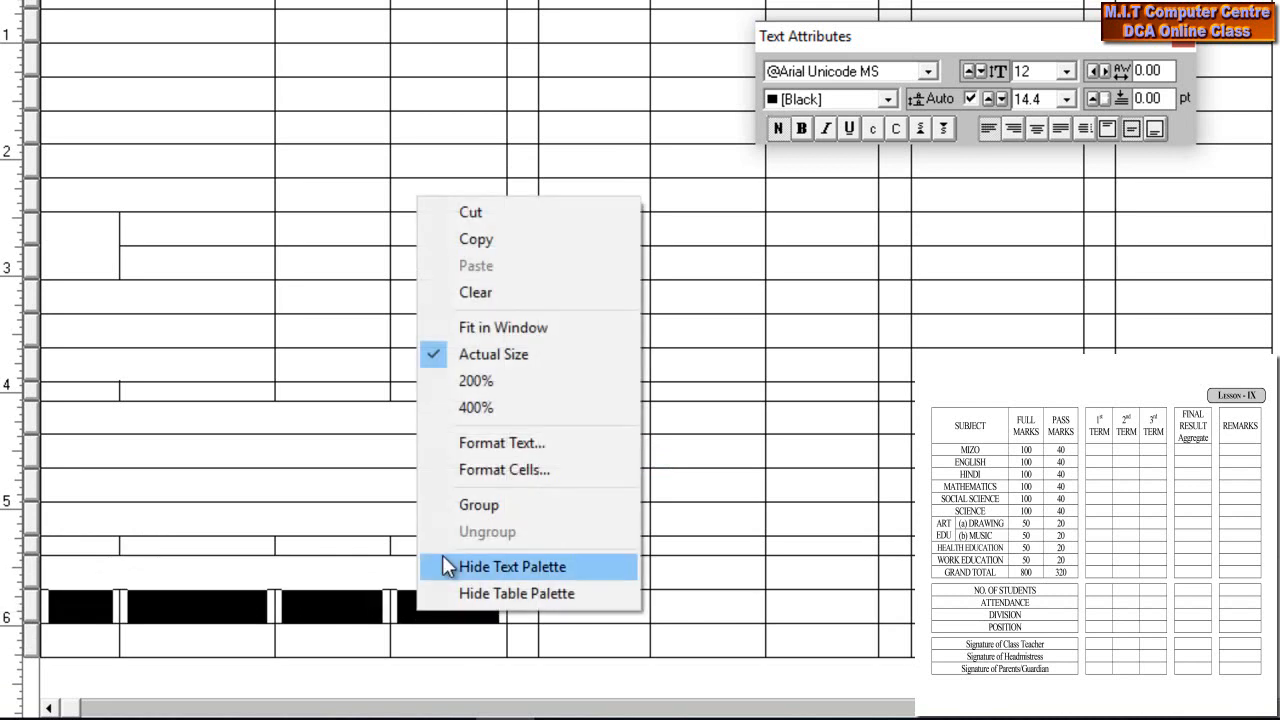
pyautogui.click(458, 505)
pyautogui.moveTo(103, 643); pyautogui.dragTo(423, 654)
pyautogui.rightClick(423, 654)
pyautogui.click(494, 538)
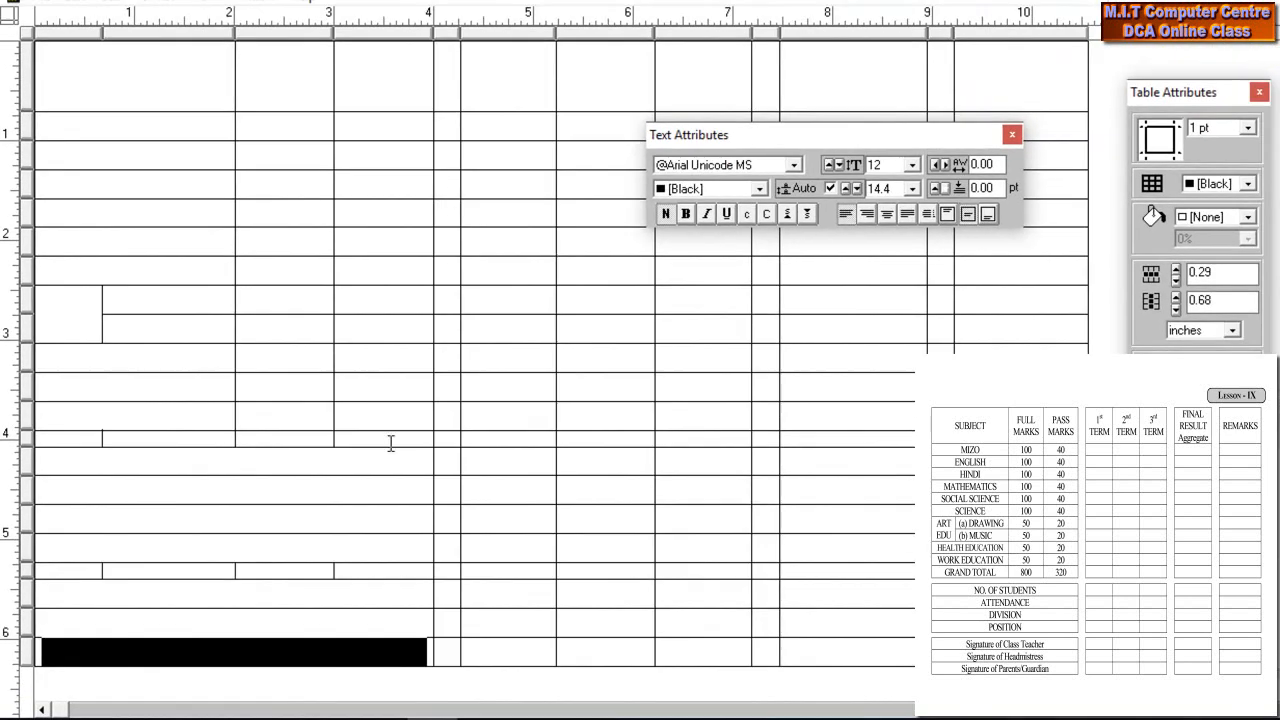
# - Group all cells of the narrow fifth column into a single cell
pyautogui.click(451, 30)
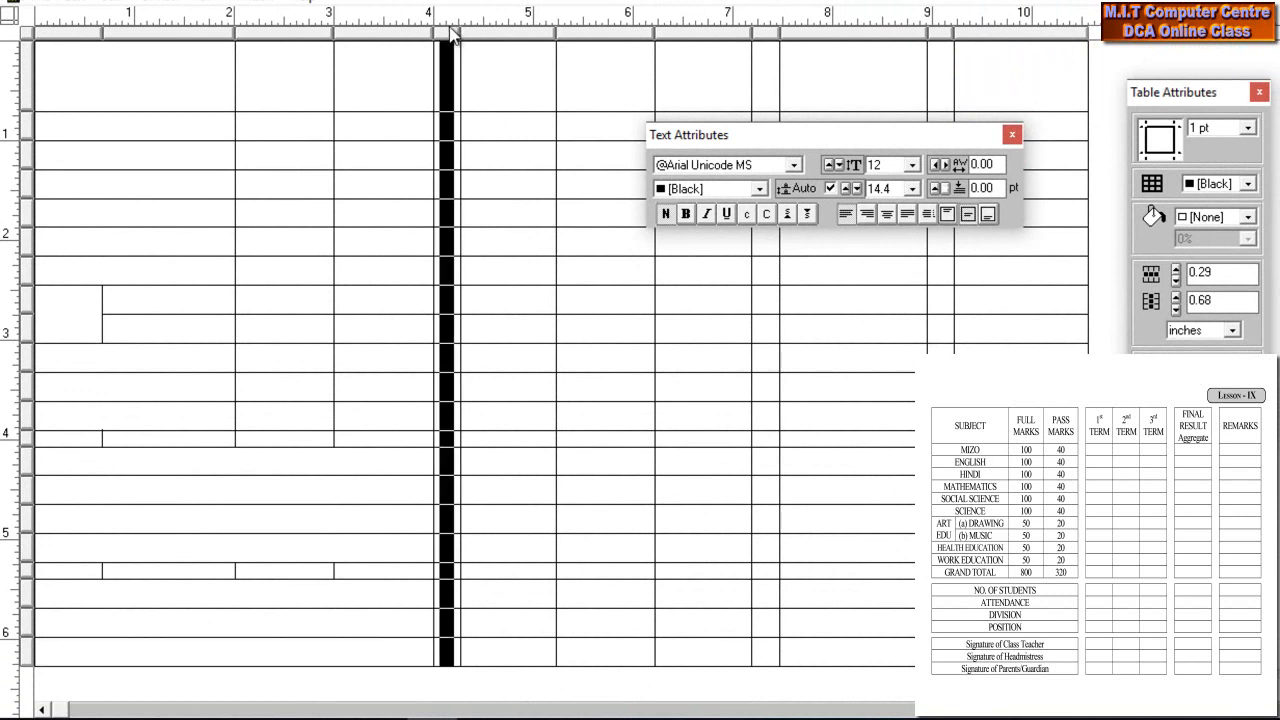
pyautogui.click(449, 286)
pyautogui.moveTo(450, 75); pyautogui.dragTo(457, 652)
pyautogui.click(454, 56)
pyautogui.moveTo(451, 49); pyautogui.dragTo(455, 622)
pyautogui.rightClick(441, 506)
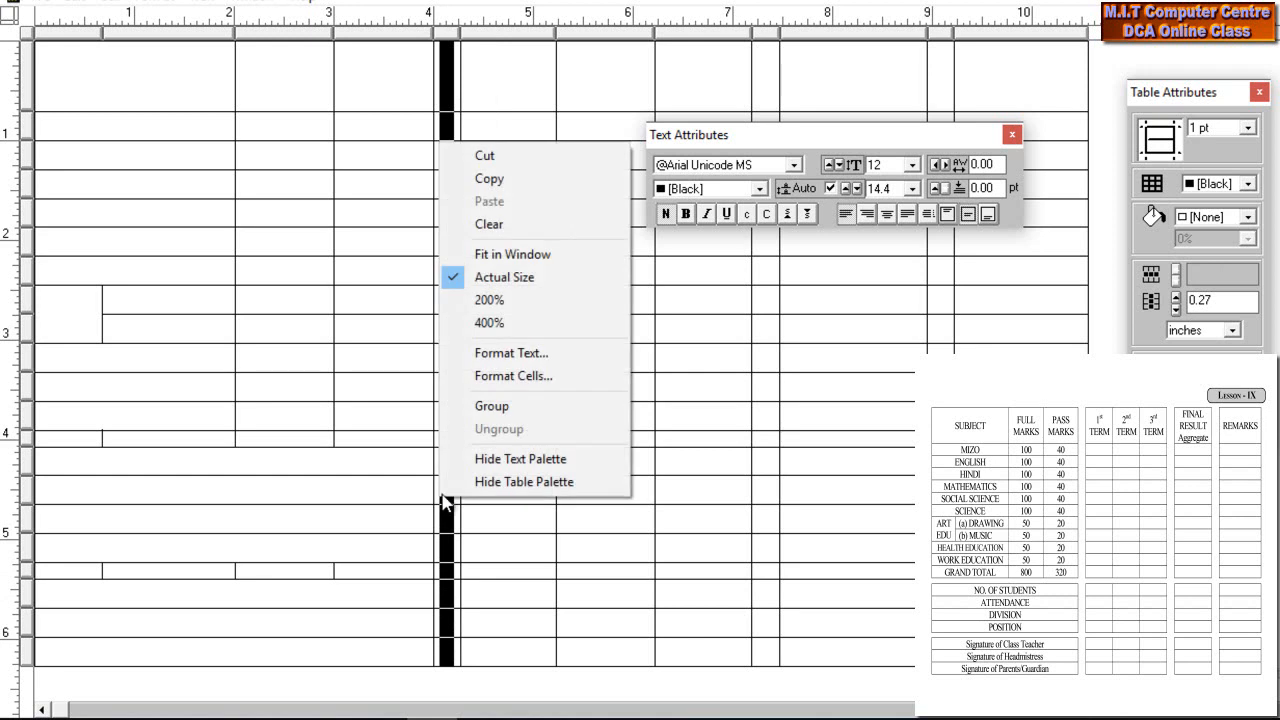
pyautogui.click(495, 408)
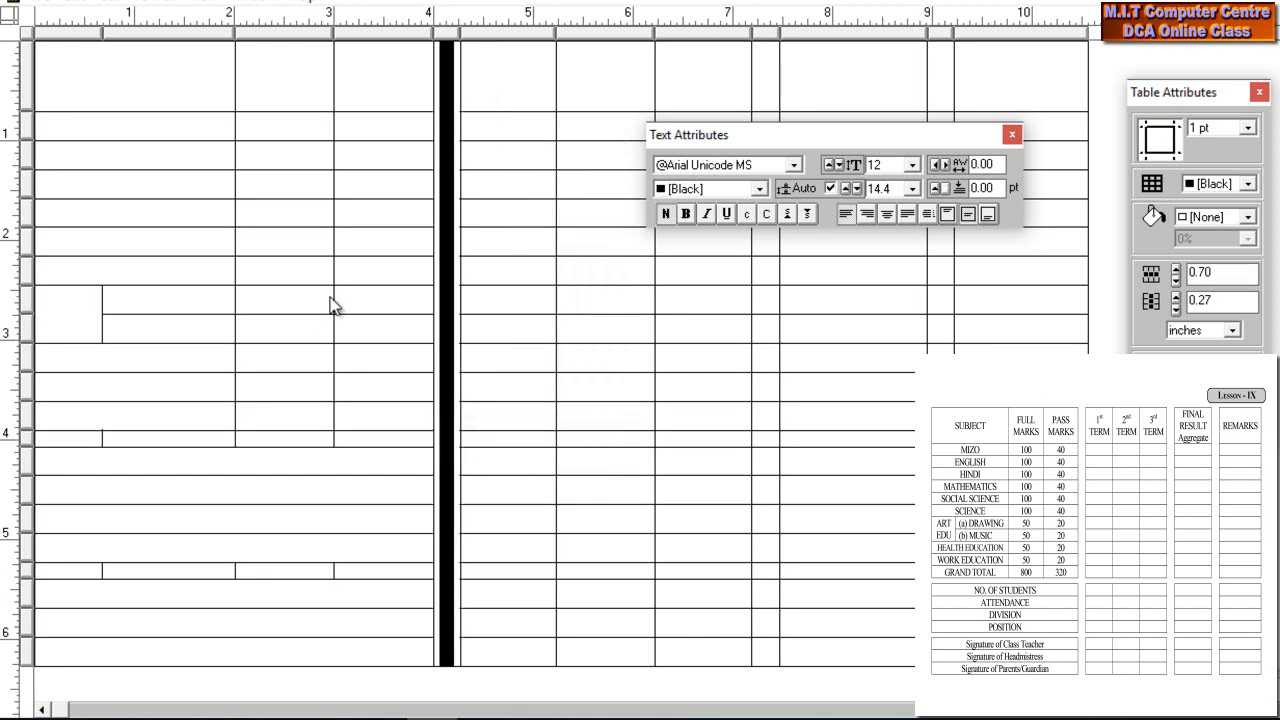
# - Ungroup the merged cell of the narrow fifth column
pyautogui.click(385, 80)
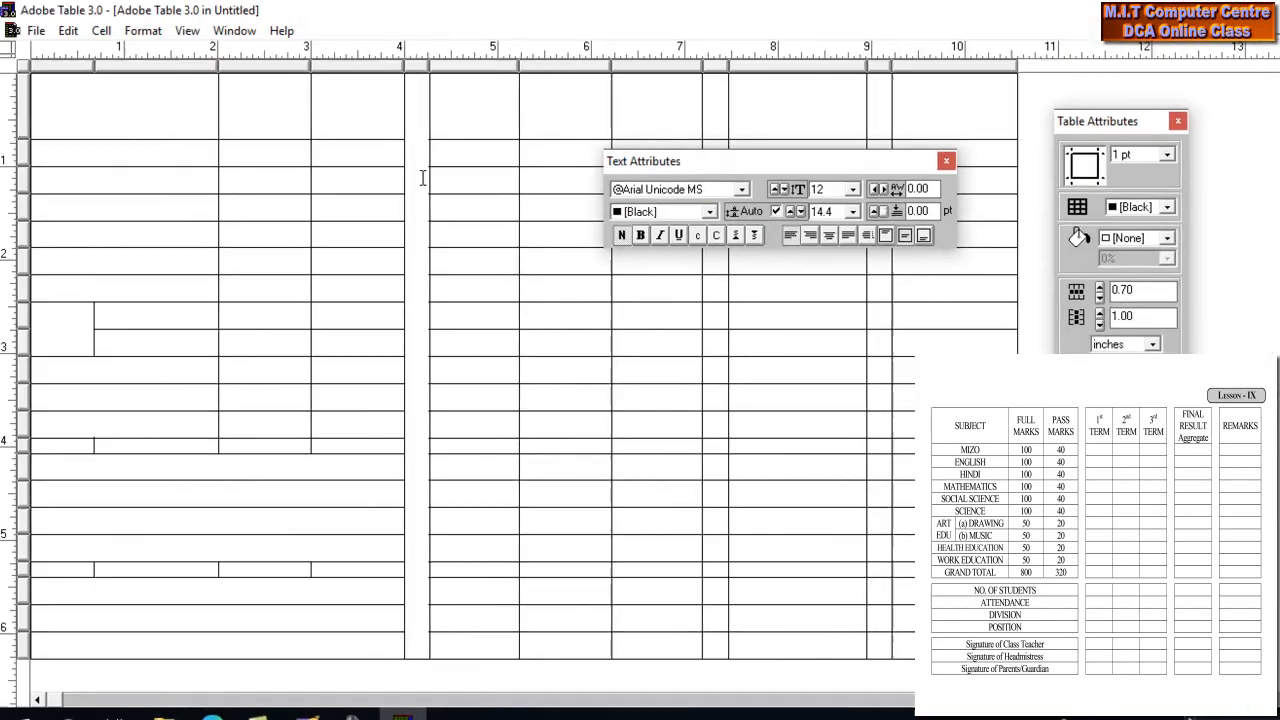
pyautogui.rightClick(422, 180)
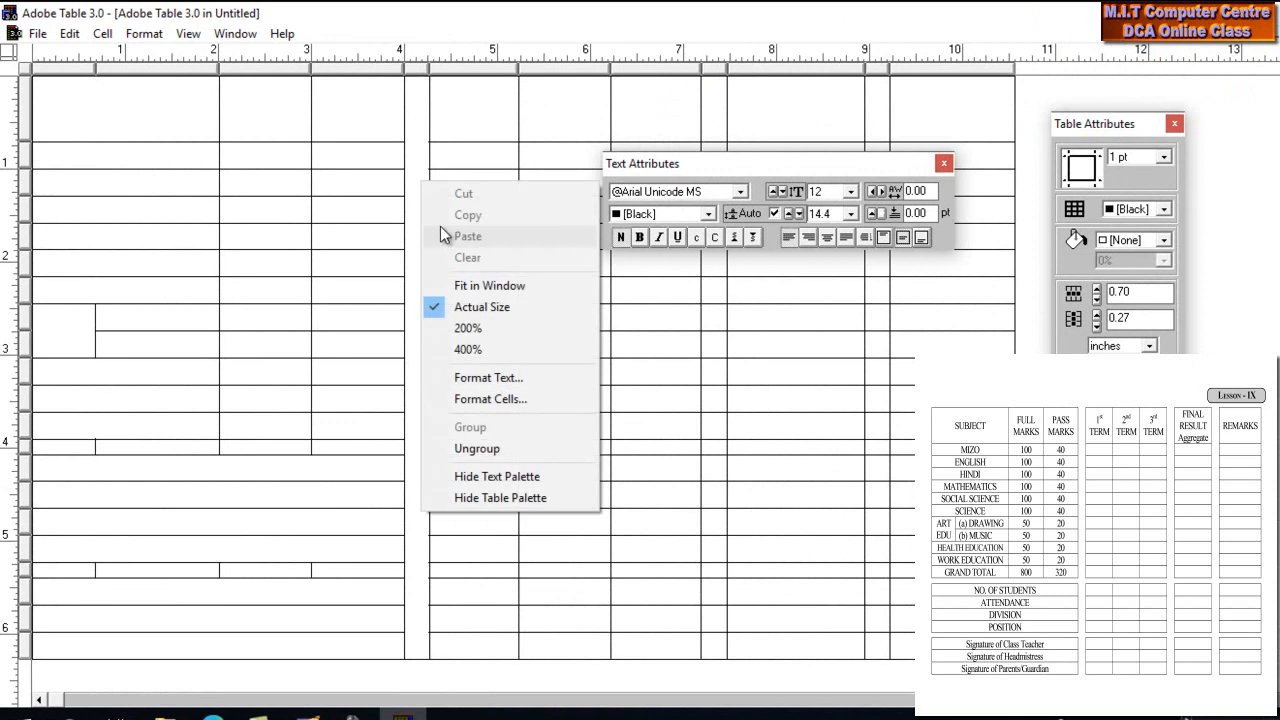
pyautogui.click(476, 448)
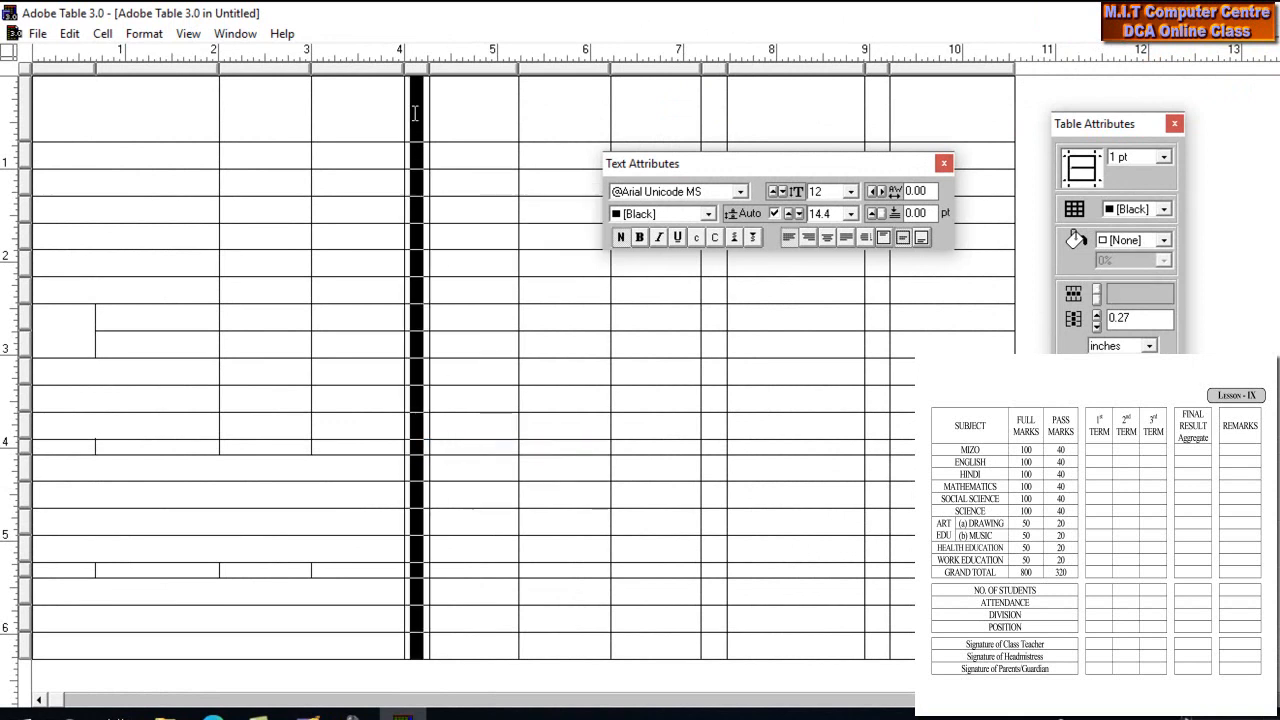
# - Limit the border selection for the narrow fifth column to its horizontal lines, excluding the vertical ones
pyautogui.moveTo(1132, 129); pyautogui.dragTo(735, 328)
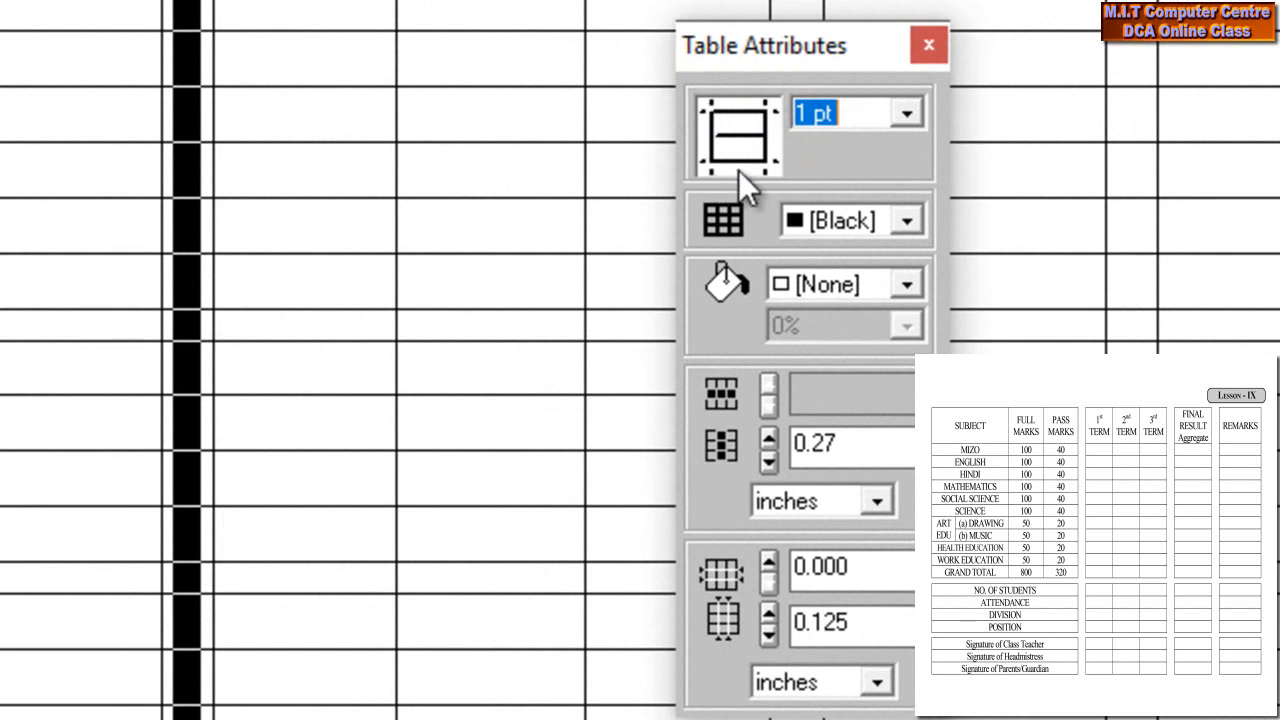
pyautogui.click(734, 106)
pyautogui.click(754, 108)
pyautogui.click(762, 142)
pyautogui.click(784, 126)
pyautogui.click(774, 152)
pyautogui.click(774, 138)
pyautogui.click(776, 162)
pyautogui.click(766, 168)
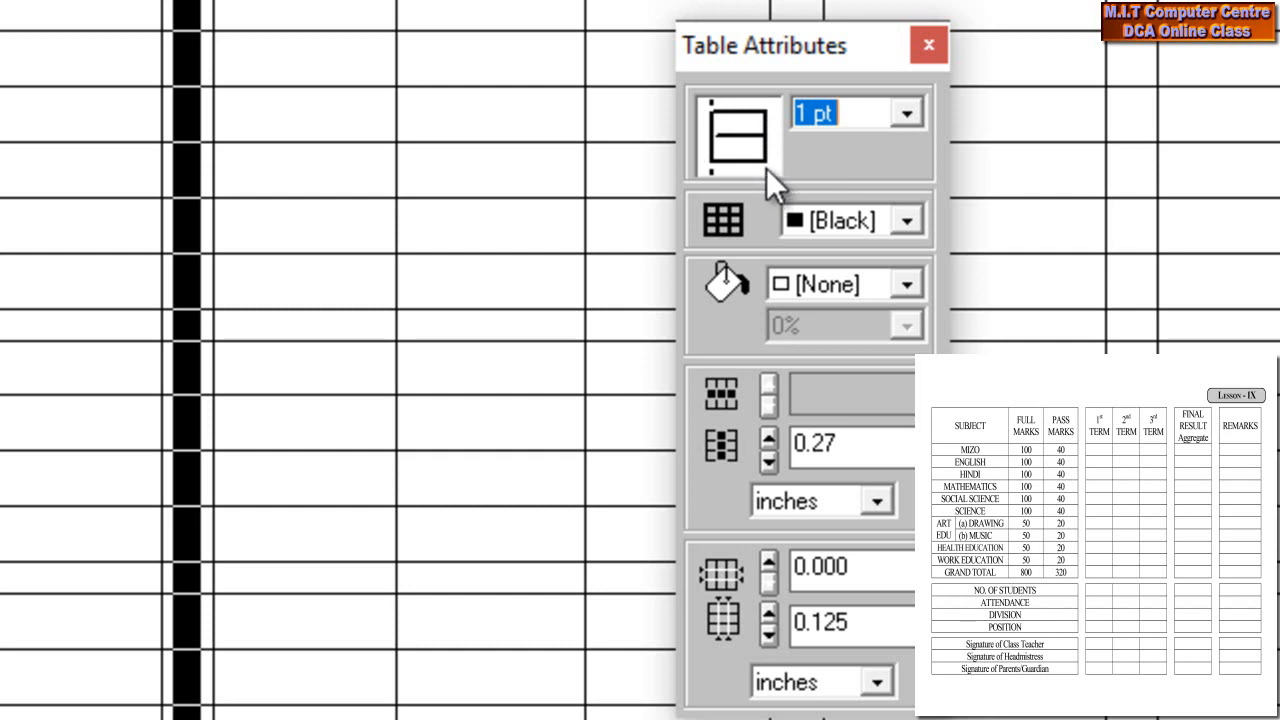
pyautogui.click(716, 172)
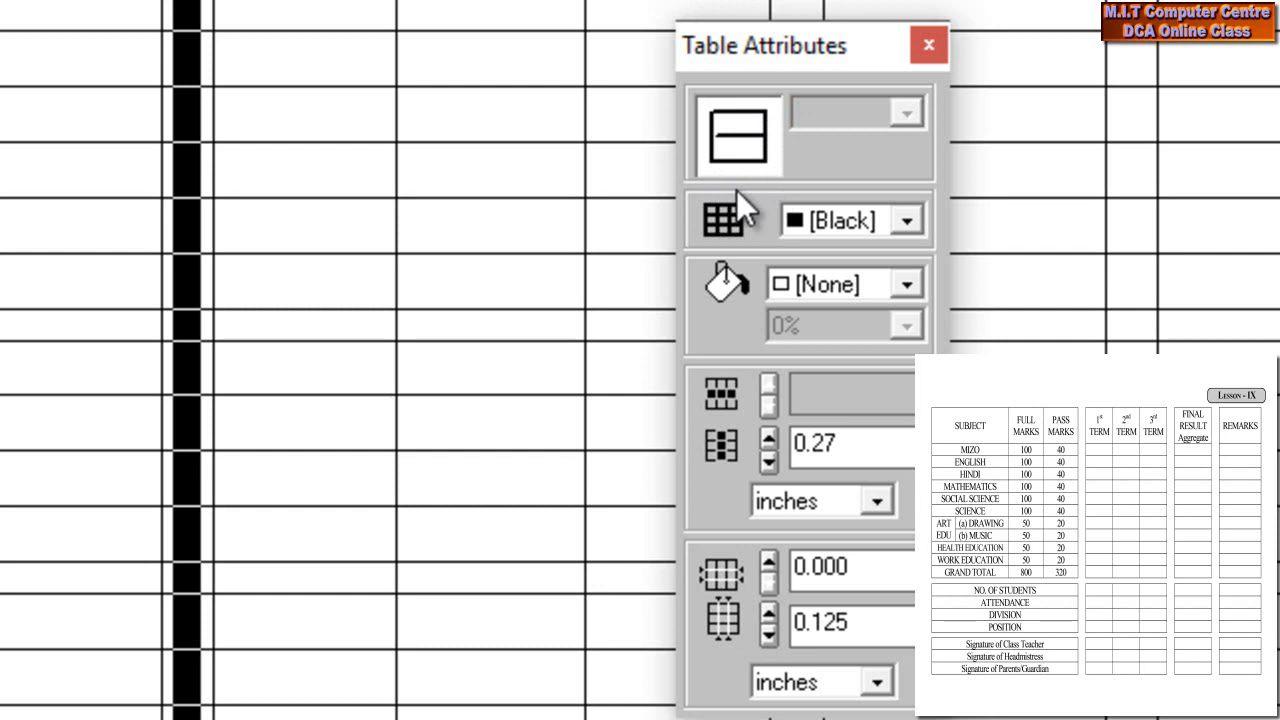
pyautogui.click(741, 110)
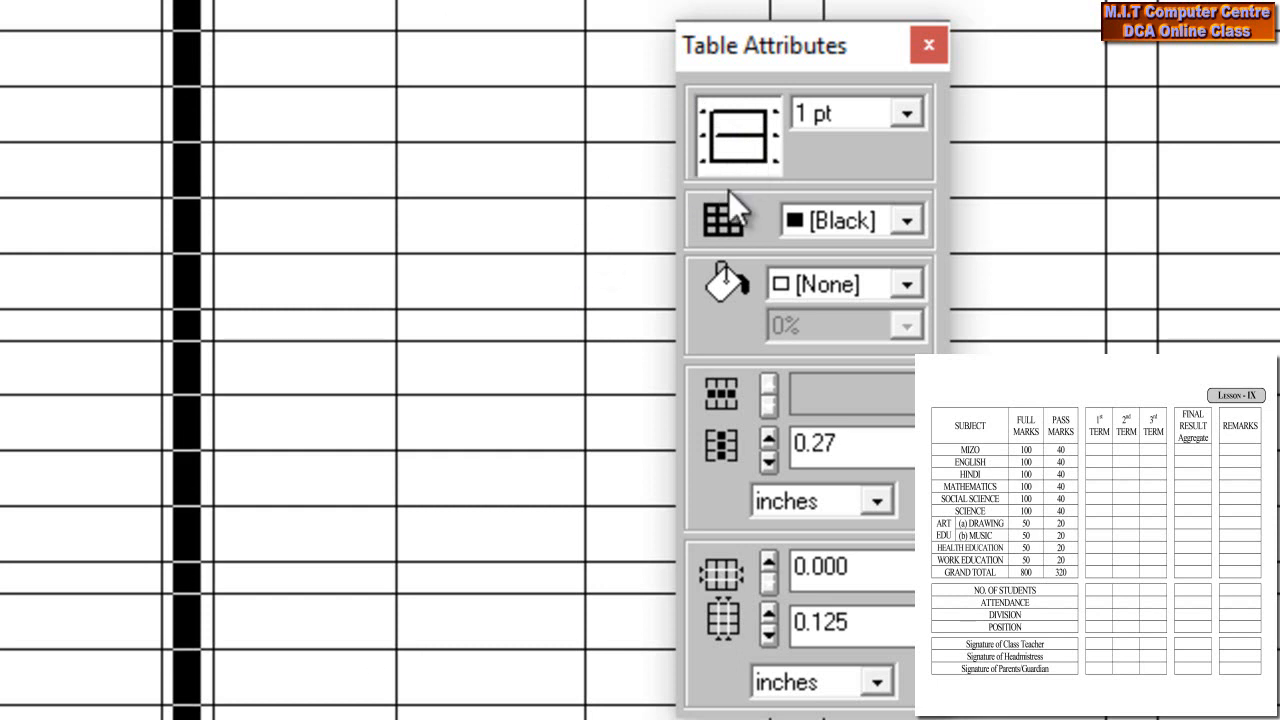
# - Set the fifth column's selected horizontal borders to None and move the Text Attributes palette clear of the table
pyautogui.click(906, 114)
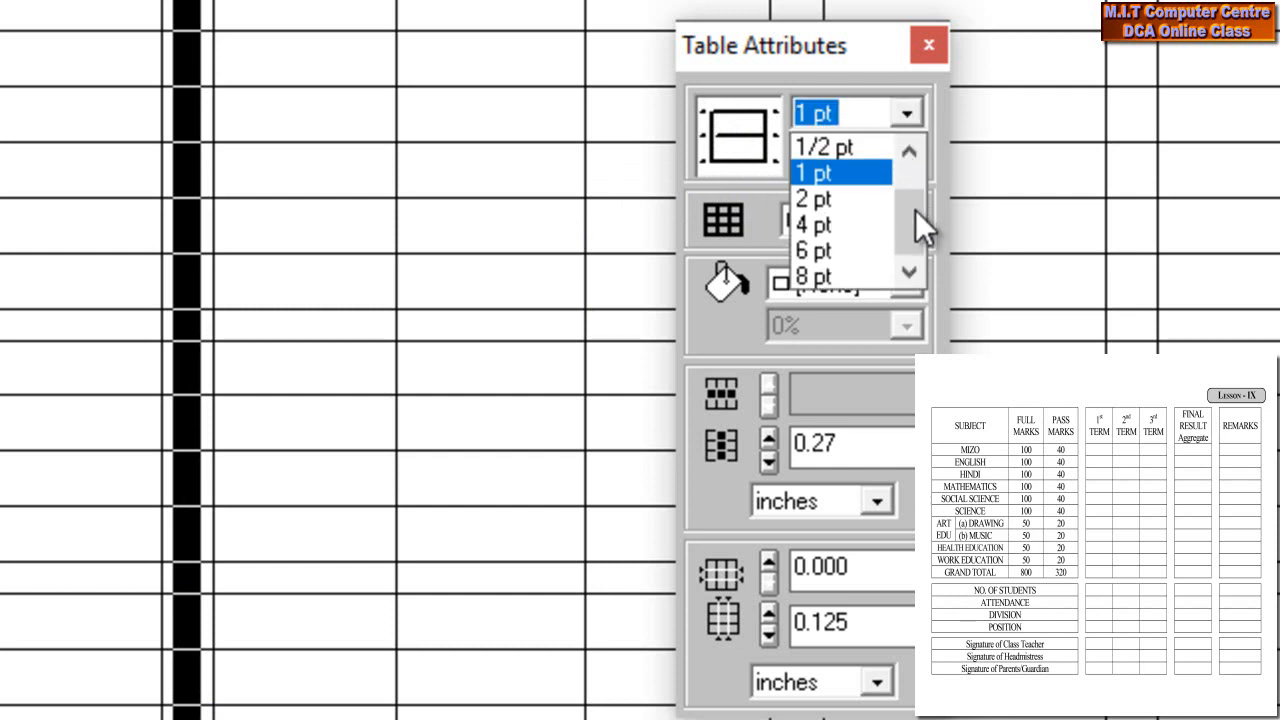
pyautogui.moveTo(915, 209); pyautogui.dragTo(913, 164)
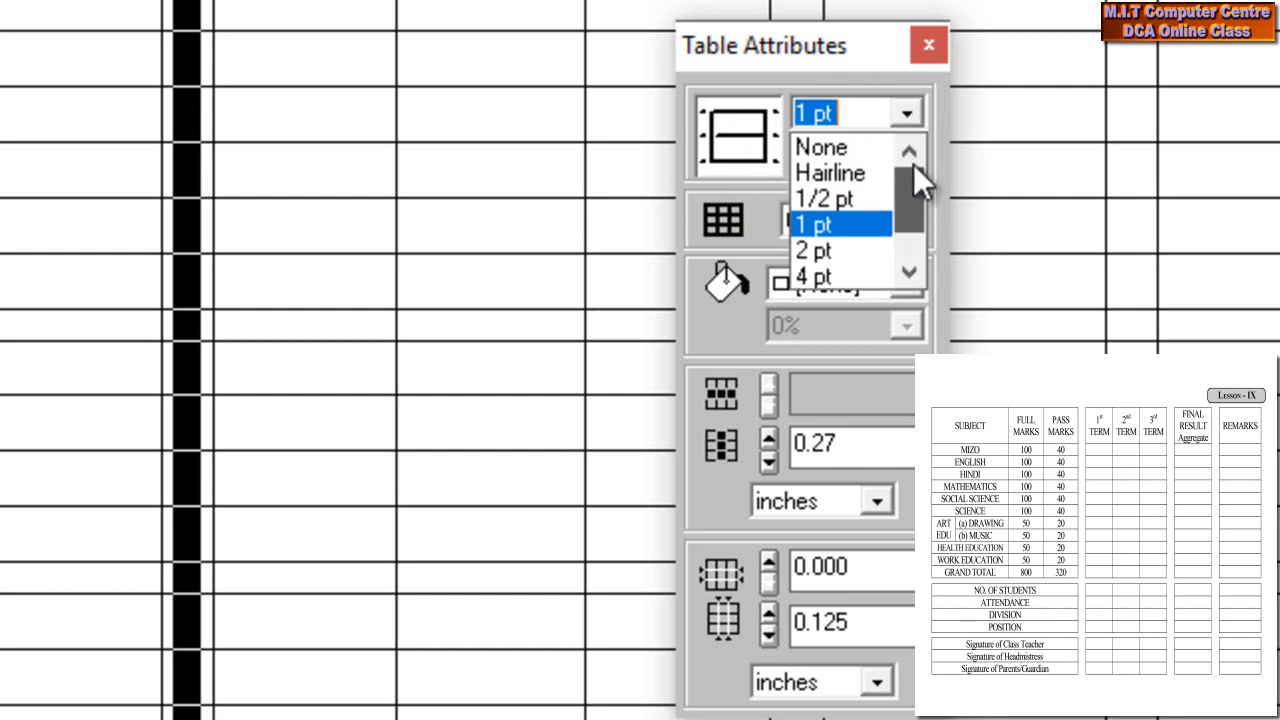
pyautogui.click(842, 147)
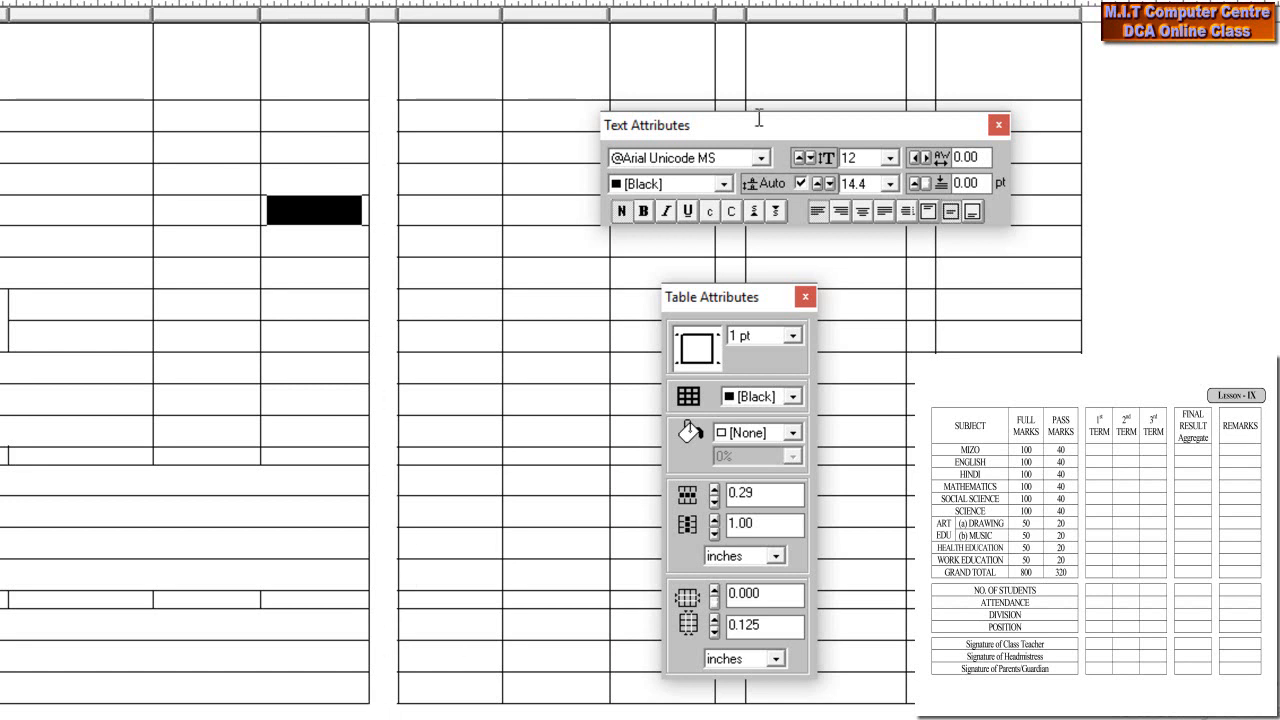
pyautogui.moveTo(763, 126); pyautogui.dragTo(1050, 84)
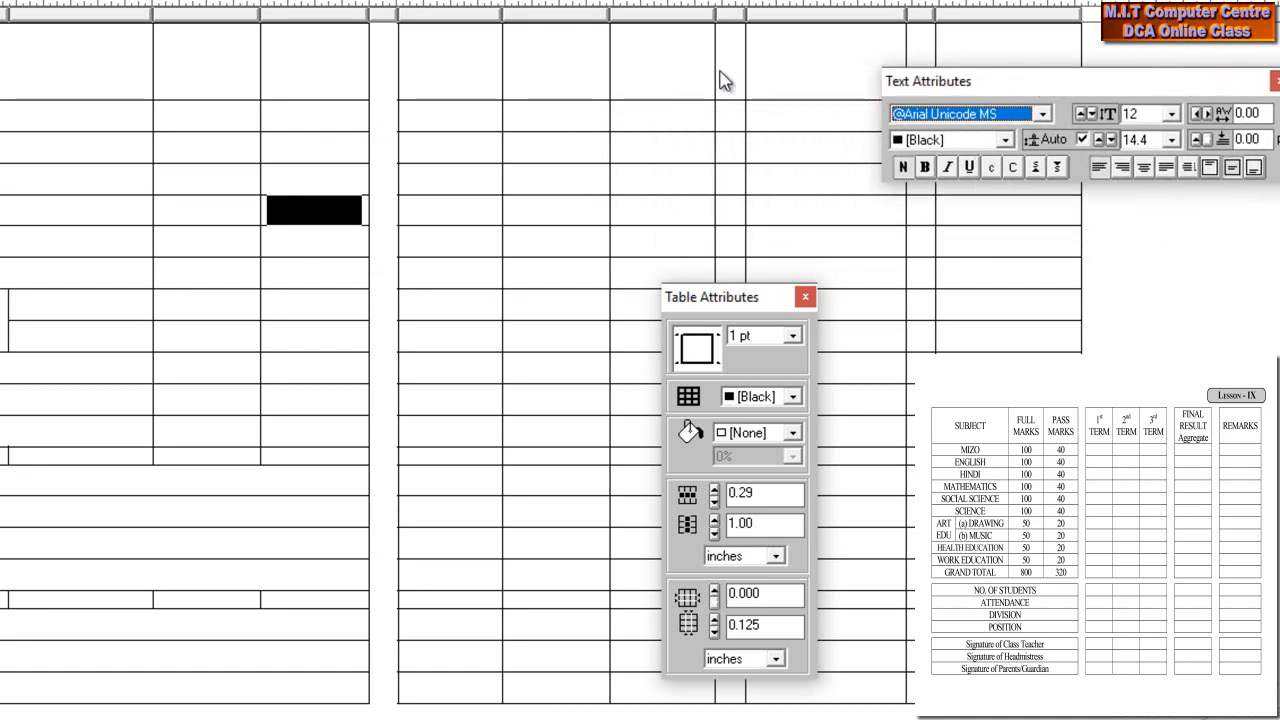
# - Set the horizontal borders of the narrow spacer column after the three term columns to None
pyautogui.click(738, 20)
pyautogui.click(698, 362)
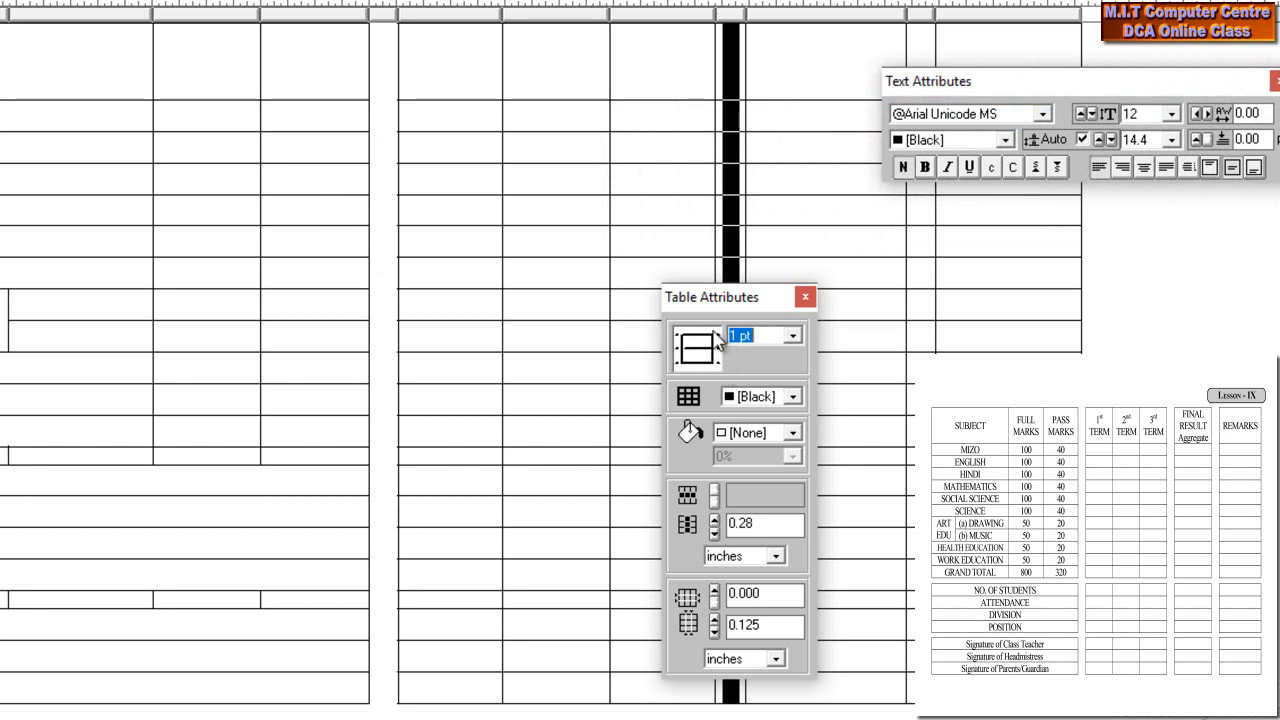
pyautogui.click(792, 336)
pyautogui.scroll(1, 797, 397)
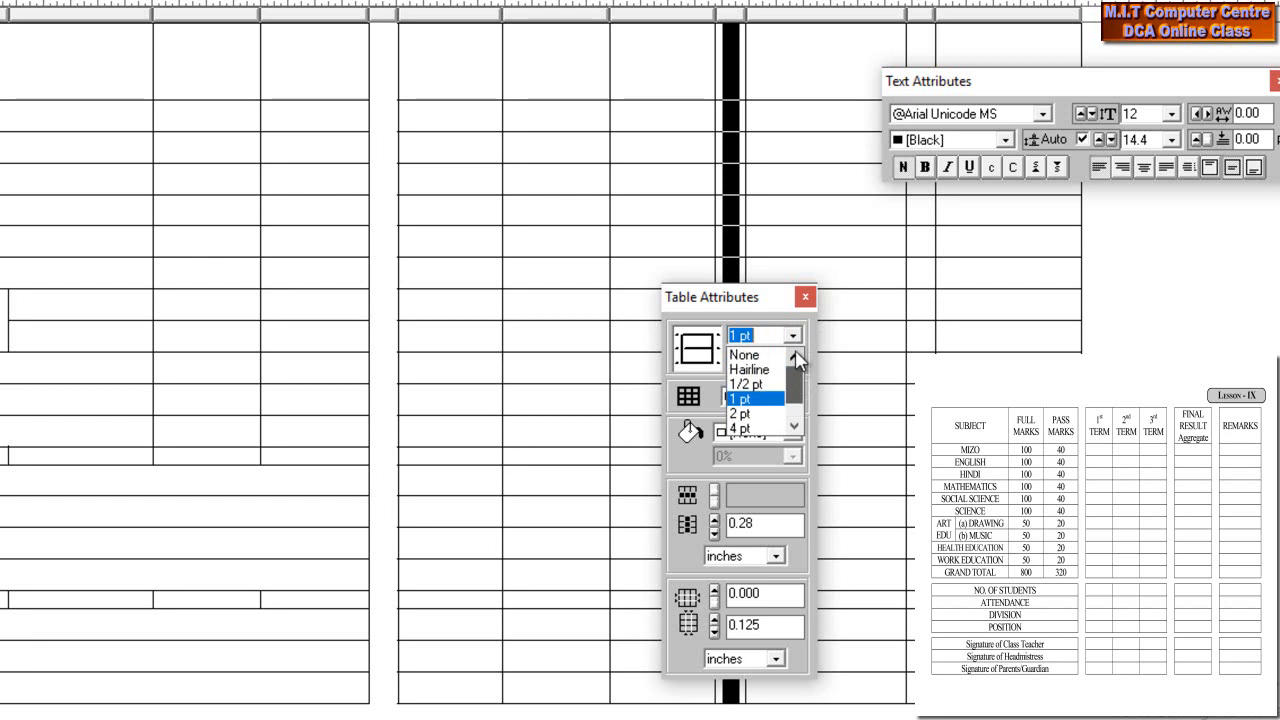
pyautogui.click(769, 356)
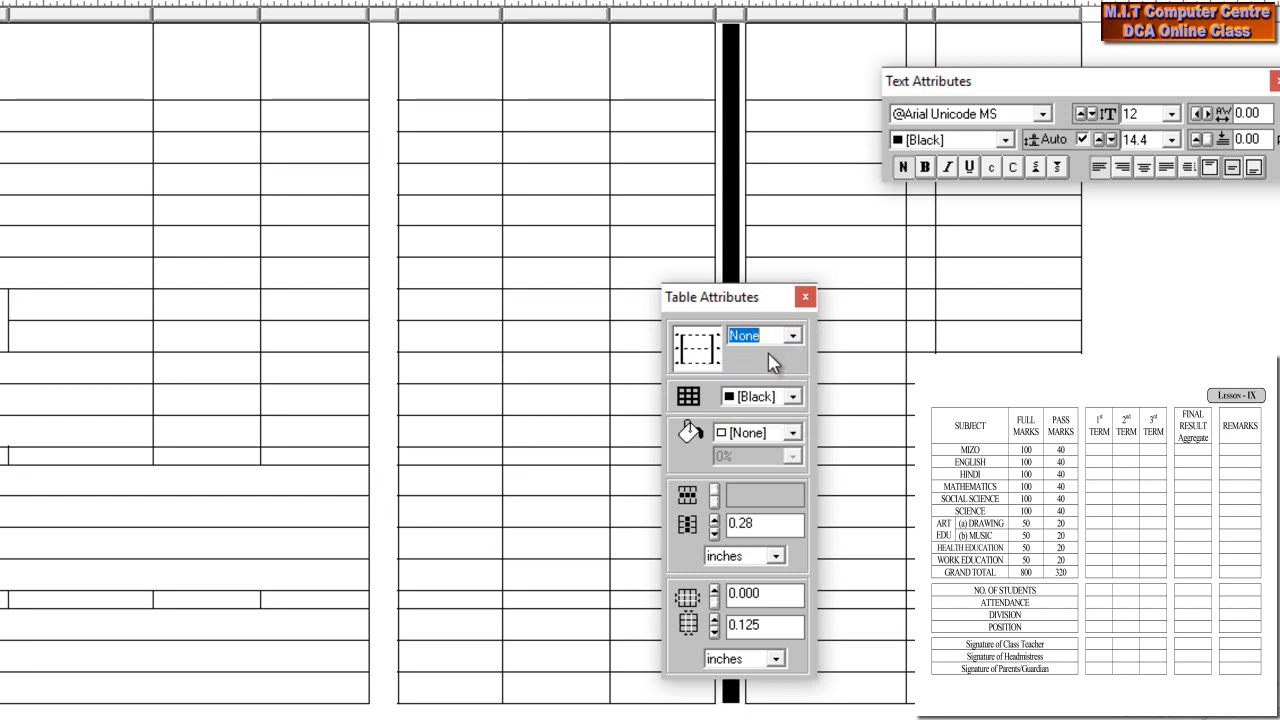
# - Set the horizontal borders of the narrow spacer column before the last wide column to None
pyautogui.click(915, 16)
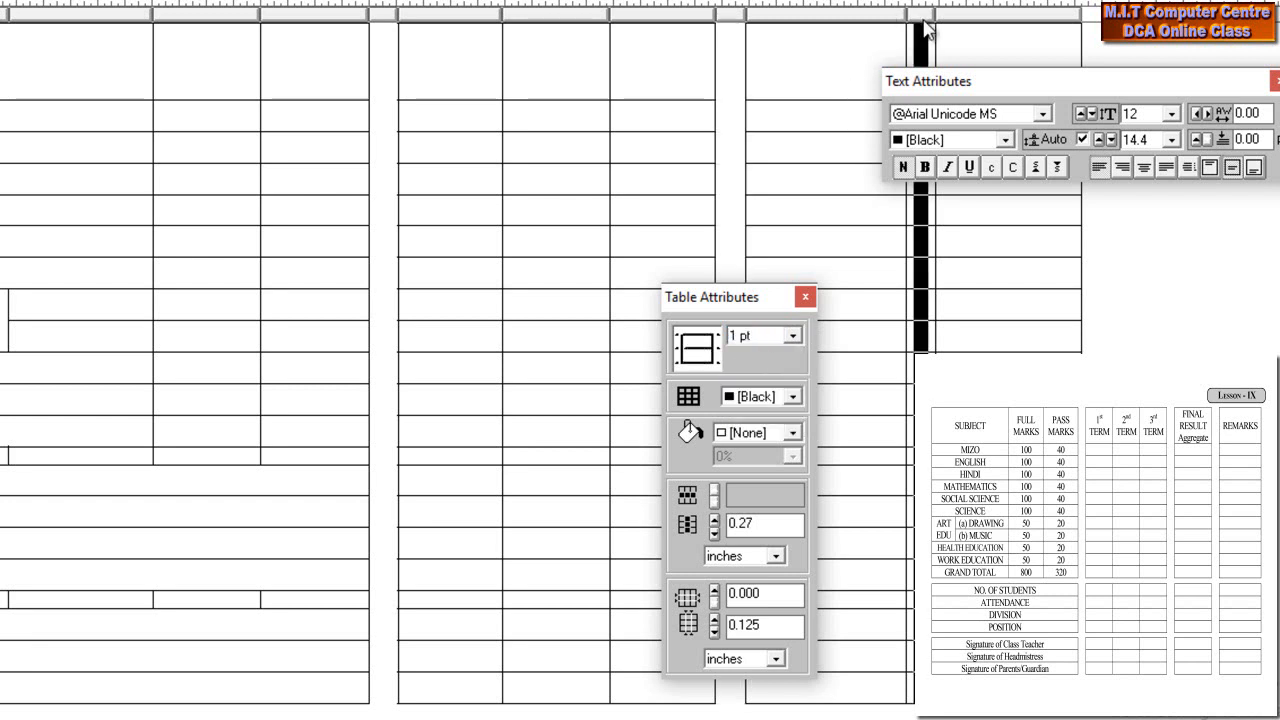
pyautogui.click(792, 336)
pyautogui.scroll(1, 797, 392)
pyautogui.click(780, 356)
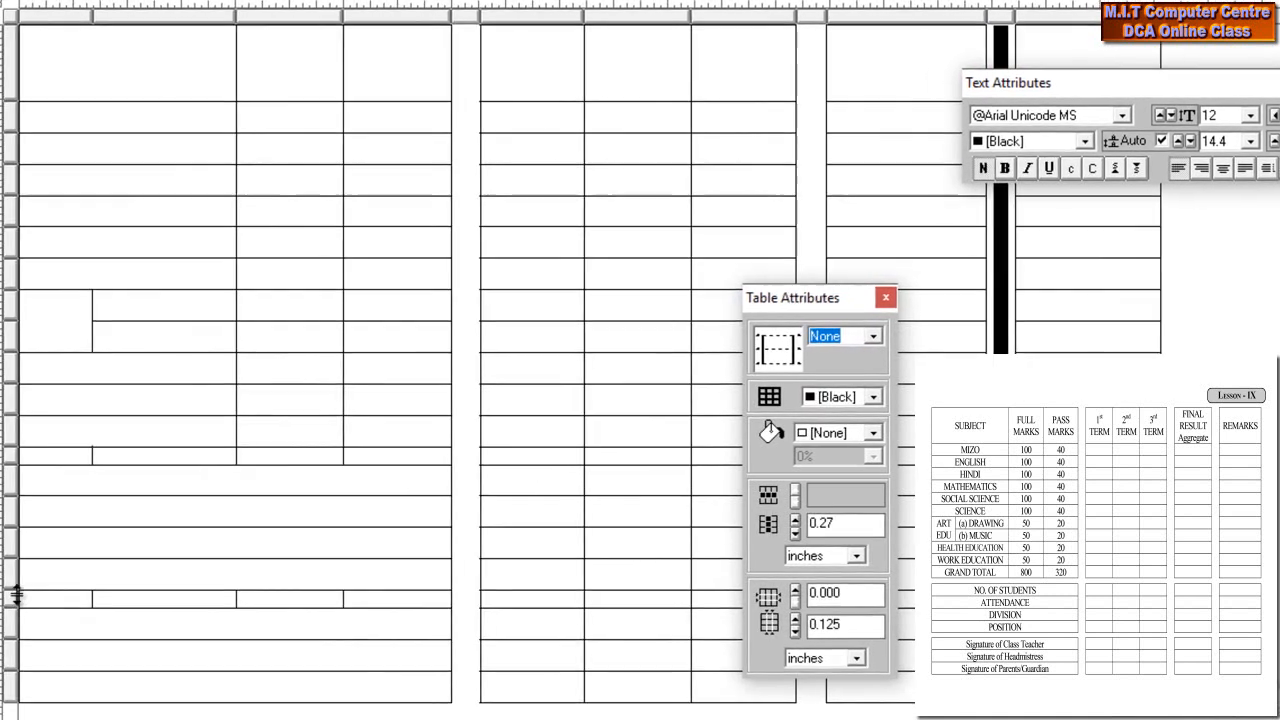
# - Limit the border selection of the lower narrow spacer row to its vertical lines and set them to None
pyautogui.click(35, 600)
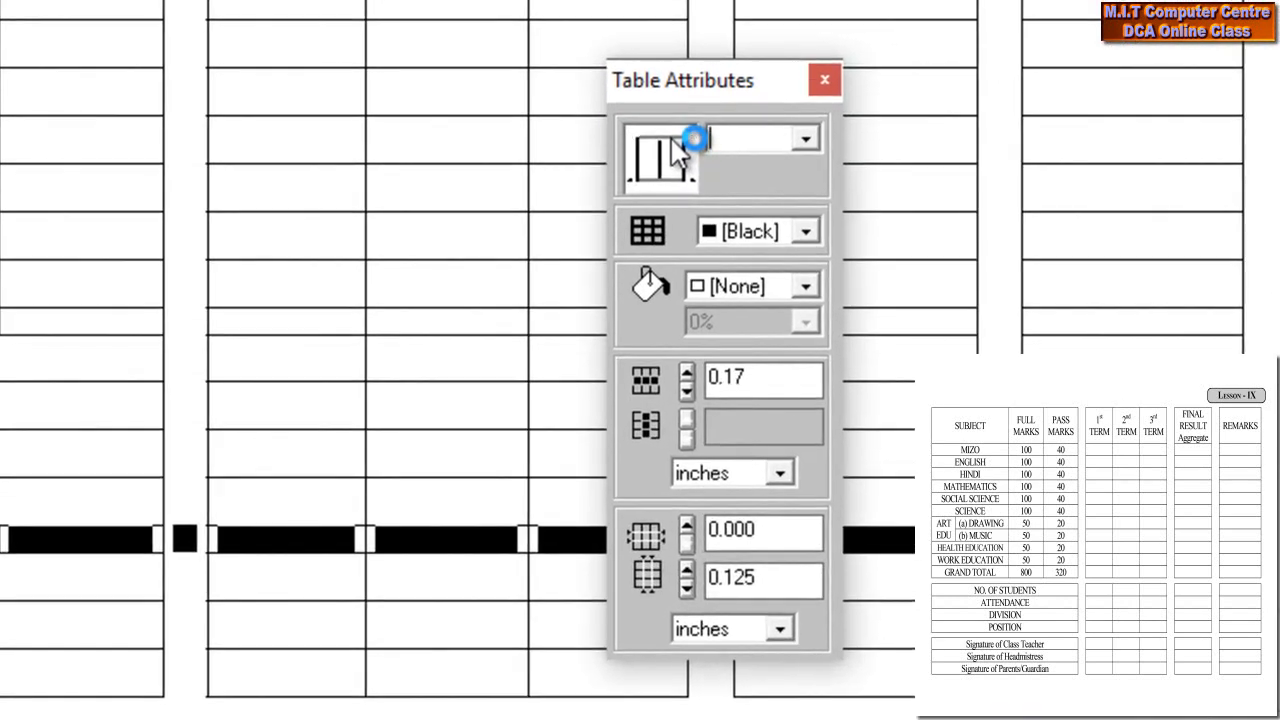
pyautogui.click(688, 255)
pyautogui.click(680, 162)
pyautogui.click(657, 157)
pyautogui.click(634, 159)
pyautogui.click(804, 140)
pyautogui.scroll(1, 802, 233)
pyautogui.click(738, 168)
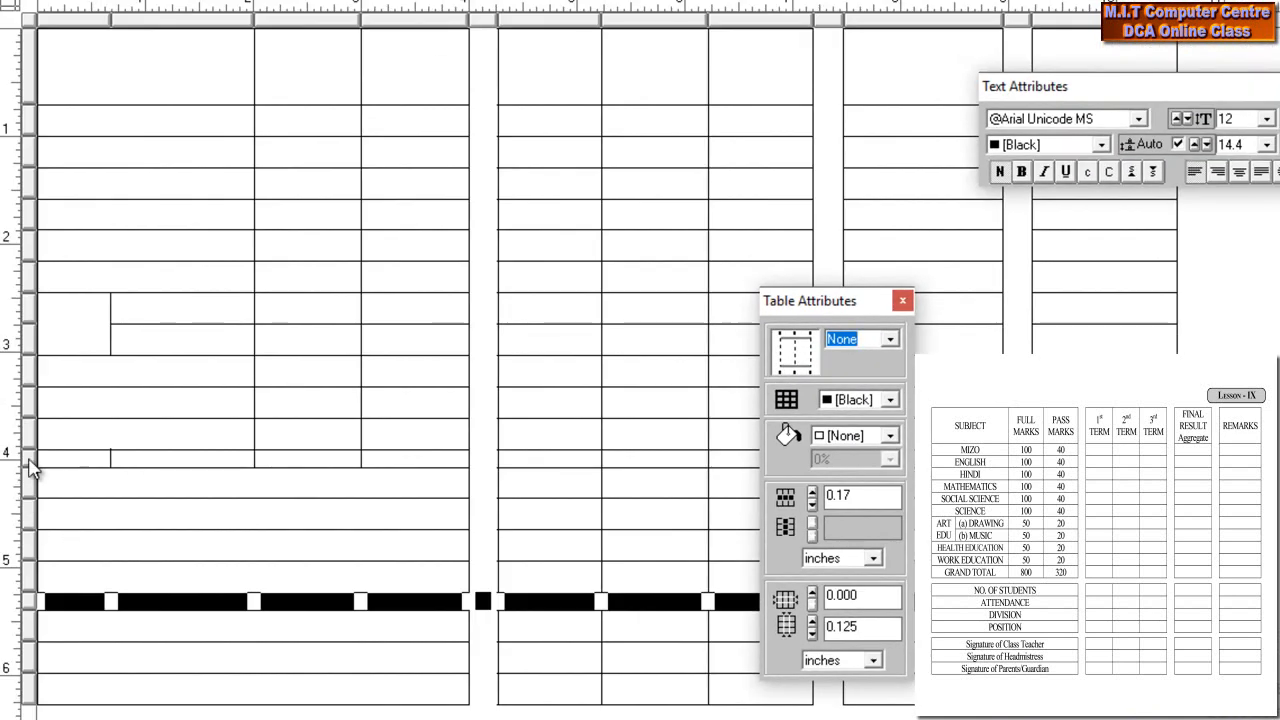
# - Set the vertical borders of the upper narrow spacer row to None and move the Table Attributes palette clear of the table
pyautogui.click(31, 458)
pyautogui.click(888, 340)
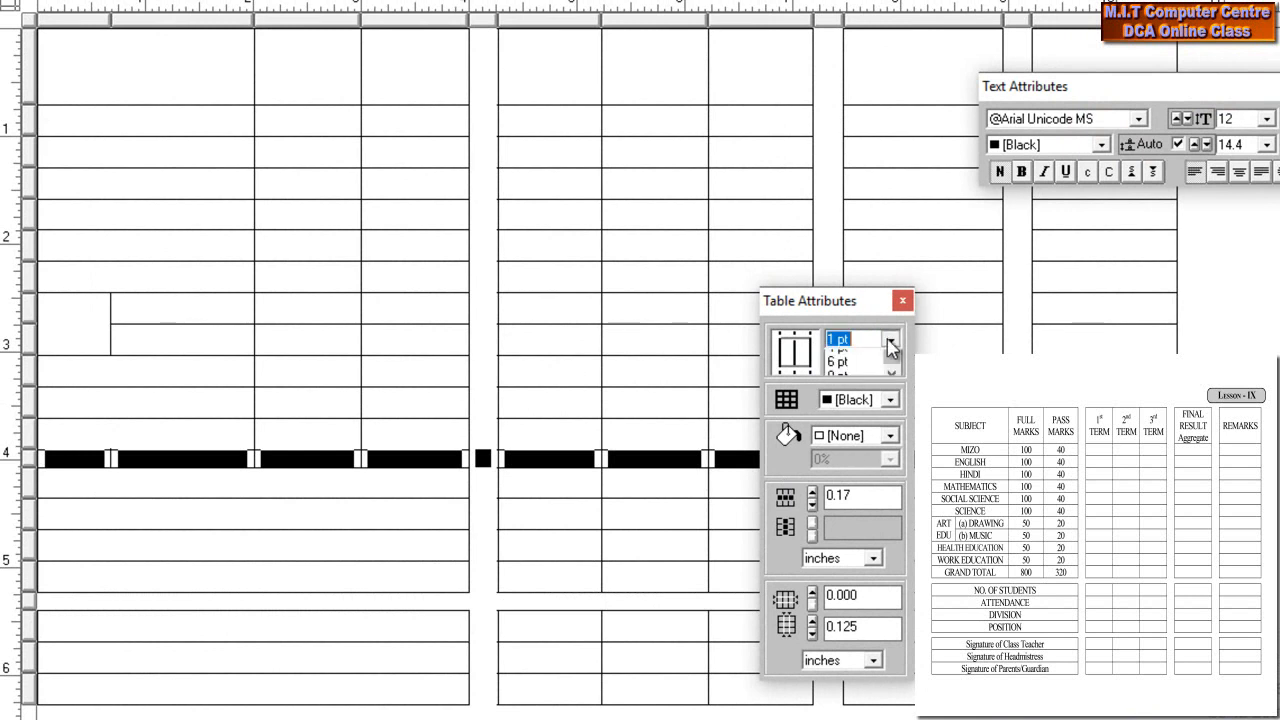
pyautogui.scroll(2, 891, 415)
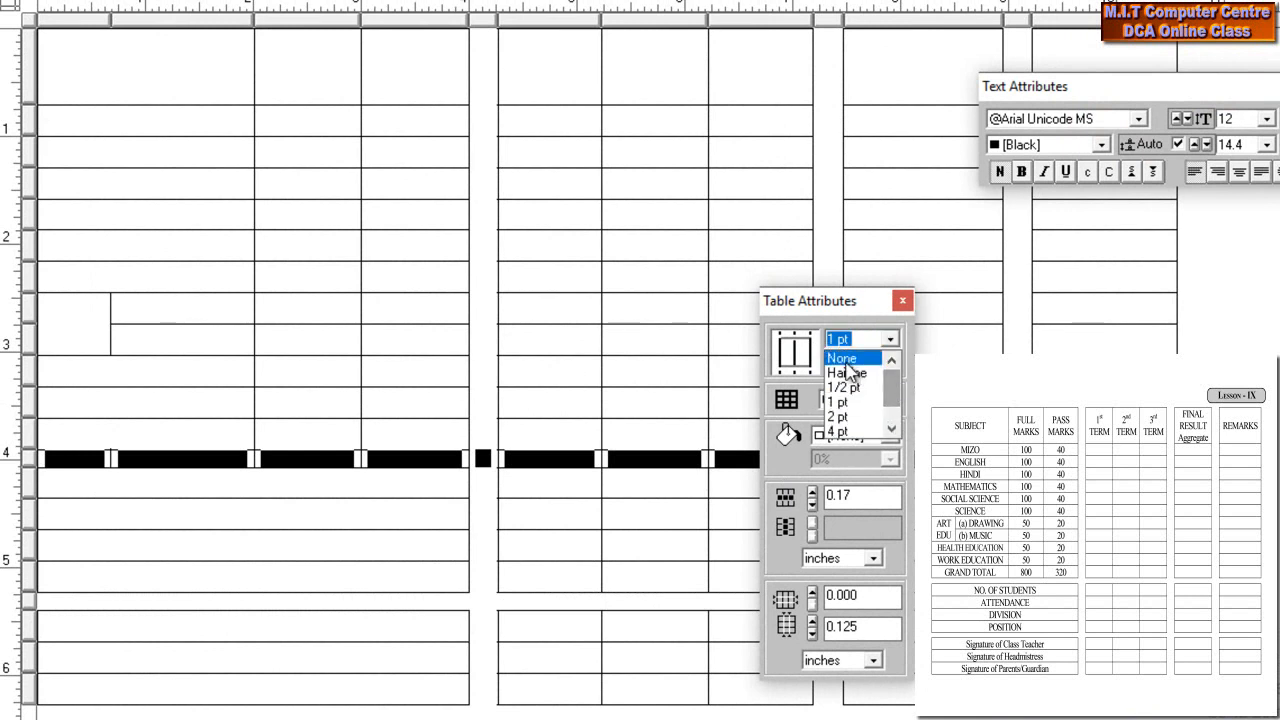
pyautogui.click(842, 358)
pyautogui.click(660, 610)
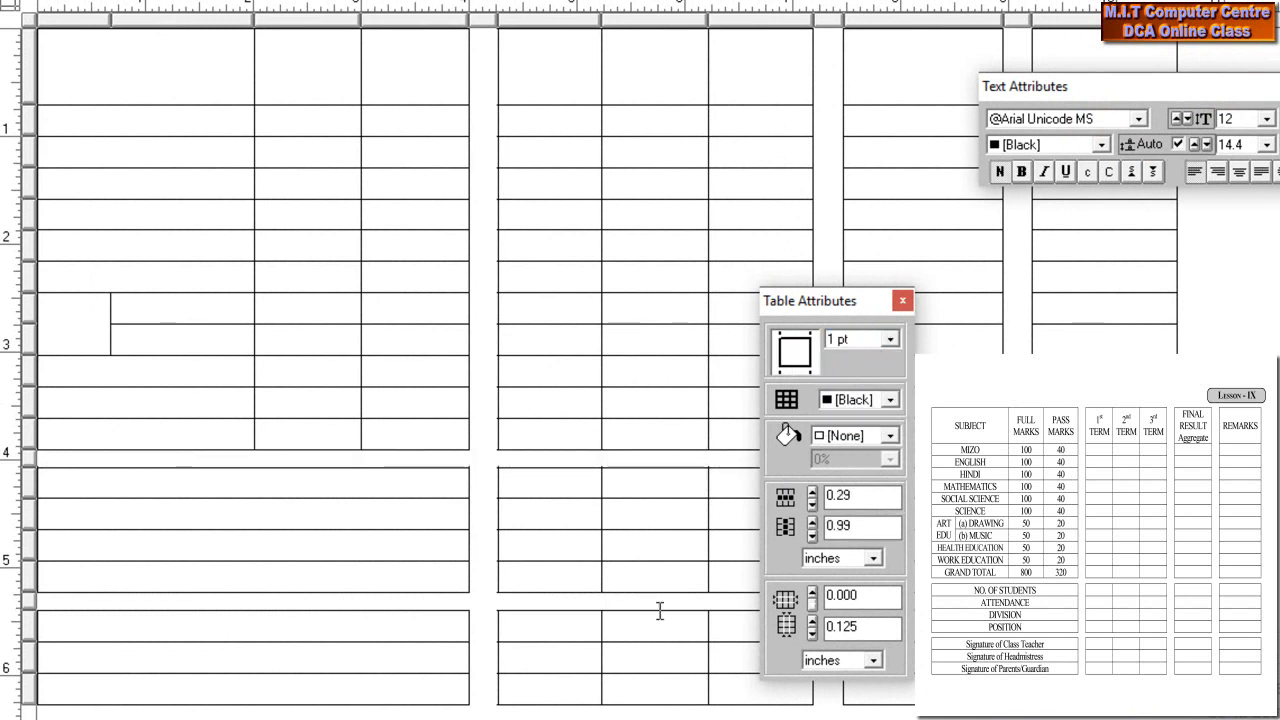
pyautogui.moveTo(860, 304); pyautogui.dragTo(1279, 256)
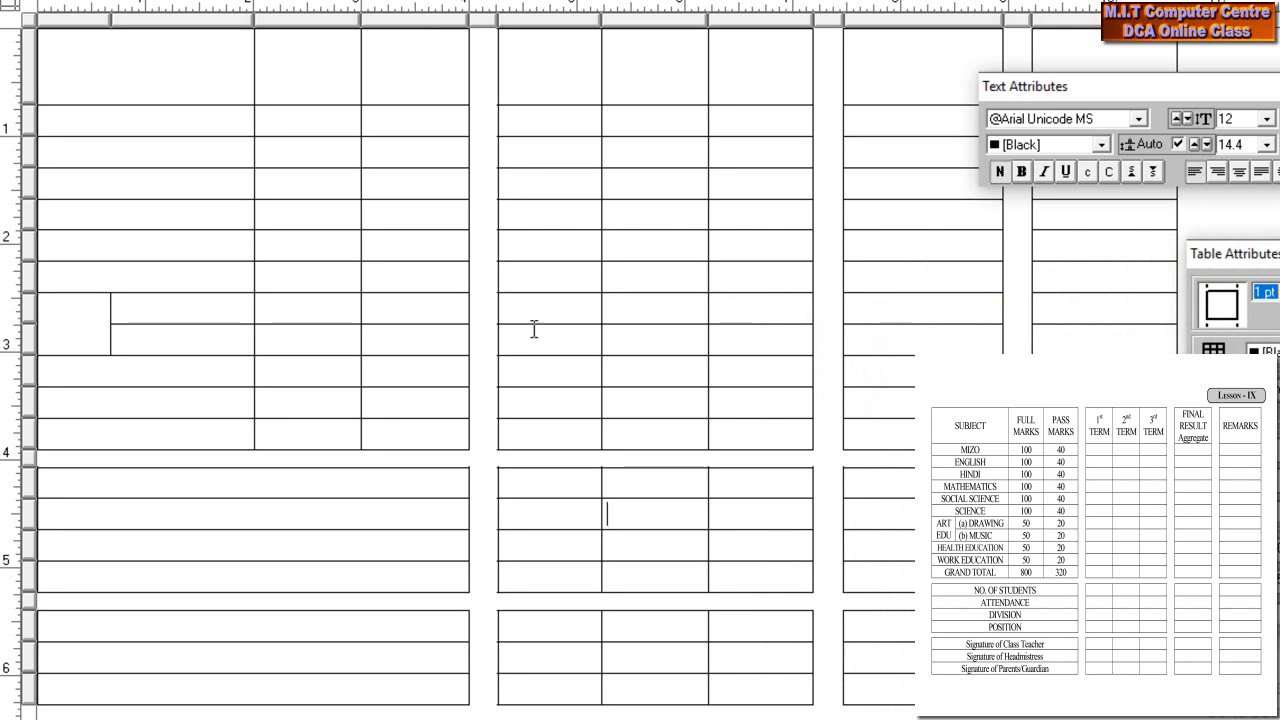
# - Group the three term cells beside the lower half of the split subject row into one cell
pyautogui.moveTo(543, 334); pyautogui.dragTo(746, 334)
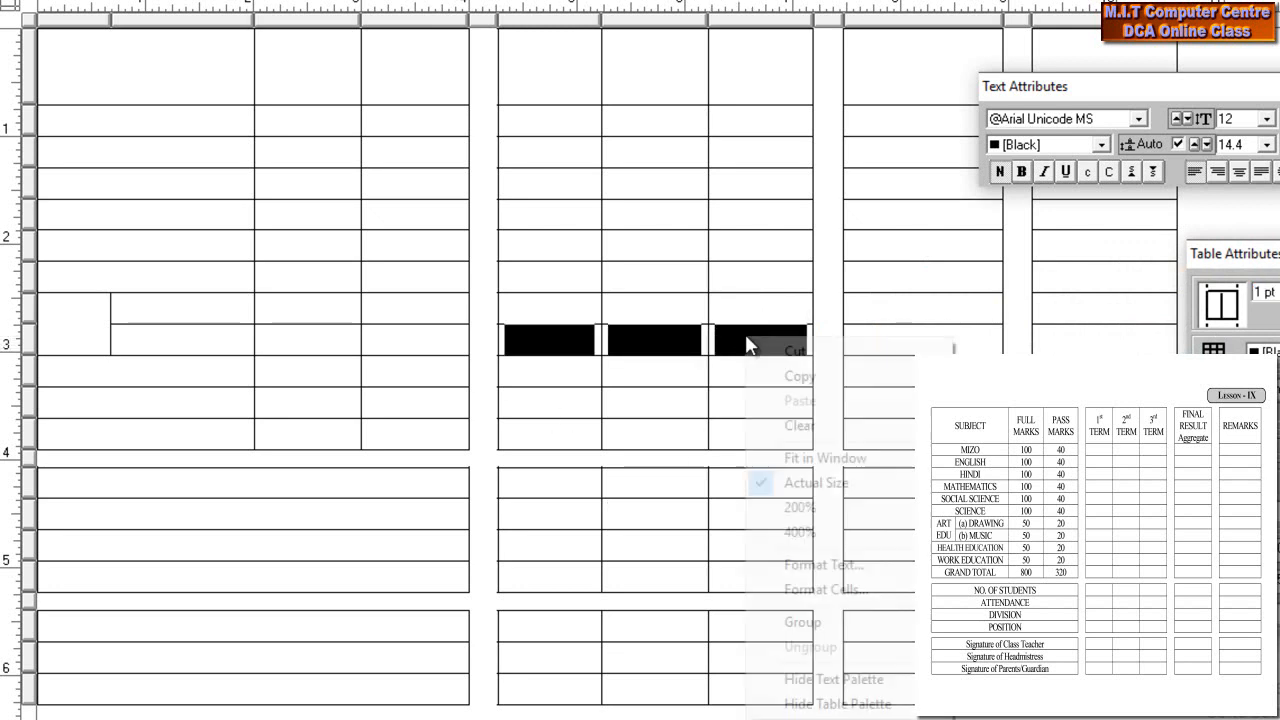
pyautogui.rightClick(745, 337)
pyautogui.click(592, 568)
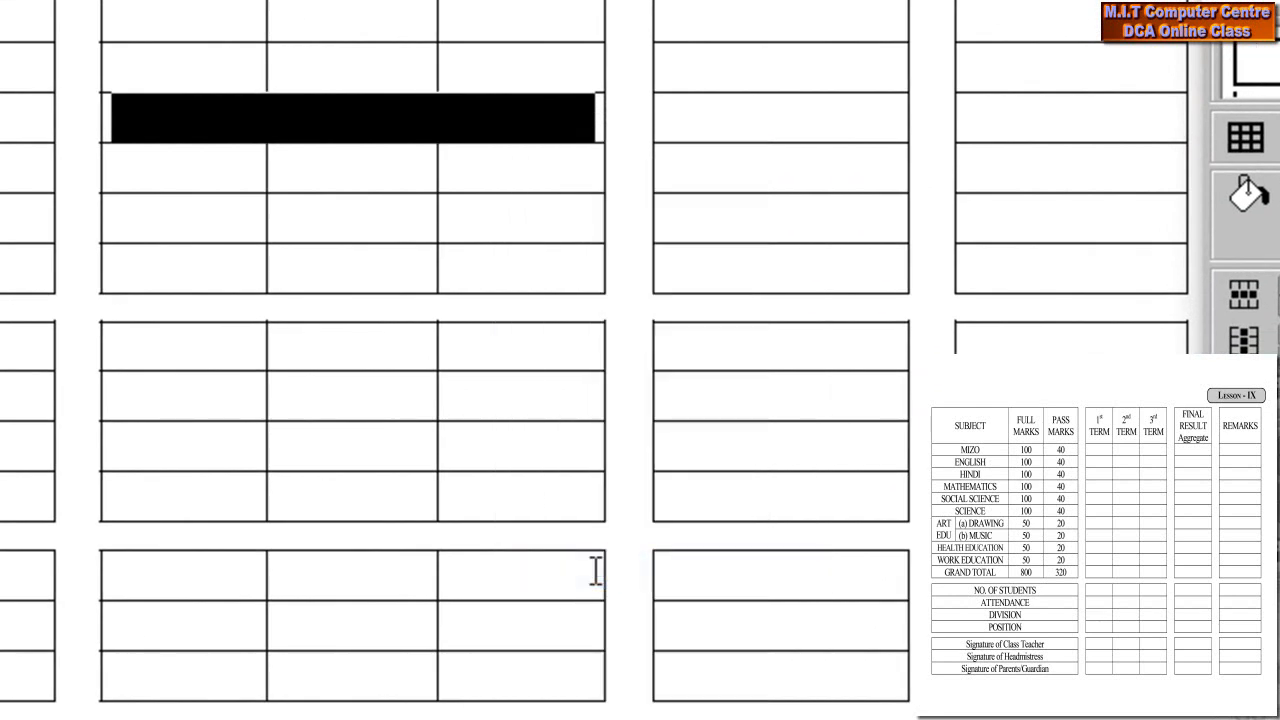
pyautogui.click(487, 222)
# - Try the sample text "jhgshjgsjgjagsjgjg kjhdkajhdkjjk" in the grouped term cell, and erase it
pyautogui.click(254, 127)
pyautogui.write('jhgshjgsjgjagsjgjg kjhdkajhdkjjk')
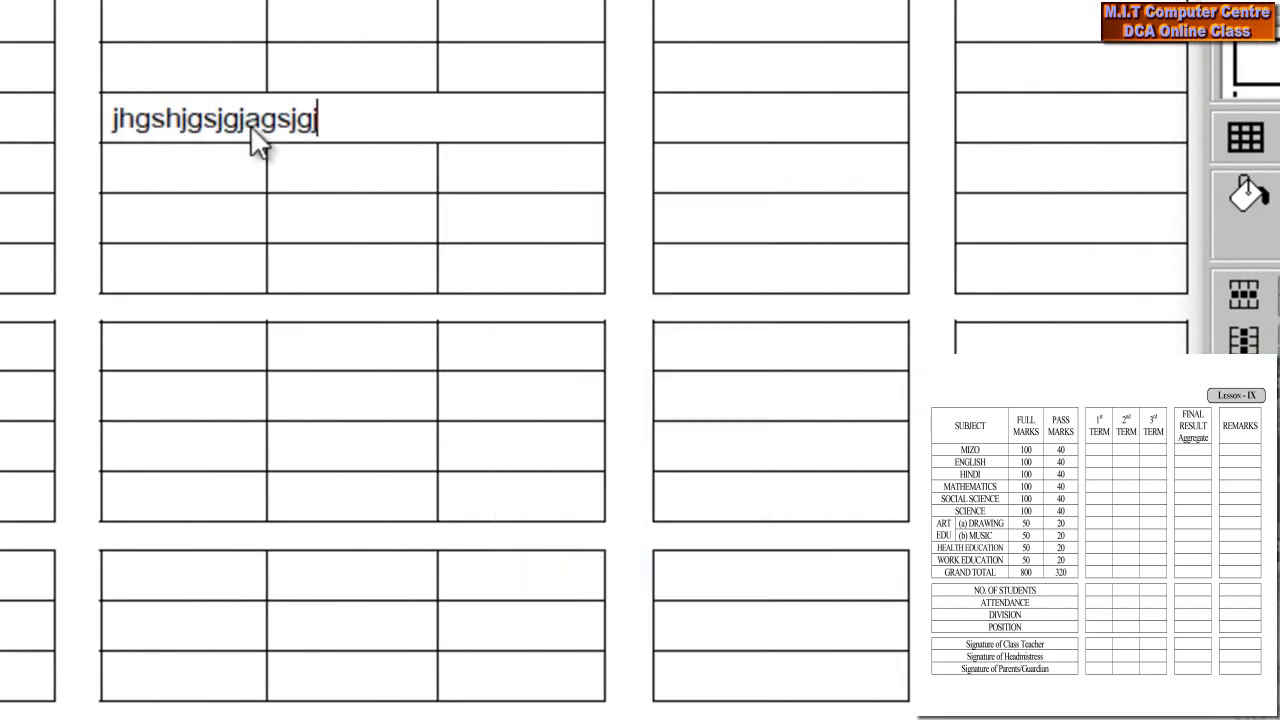
pyautogui.press('BackSpace')
pyautogui.press('BackSpace')
pyautogui.press('BackSpace')
pyautogui.press('BackSpace')
pyautogui.press('BackSpace')
pyautogui.press('BackSpace')
pyautogui.press('BackSpace')
pyautogui.press('BackSpace')
pyautogui.press('BackSpace')
pyautogui.press('BackSpace')
pyautogui.press('BackSpace')
pyautogui.press('BackSpace')
pyautogui.press('BackSpace')
pyautogui.press('BackSpace')
pyautogui.press('BackSpace')
pyautogui.press('BackSpace')
pyautogui.press('BackSpace')
pyautogui.press('BackSpace')
pyautogui.press('BackSpace')
pyautogui.press('BackSpace')
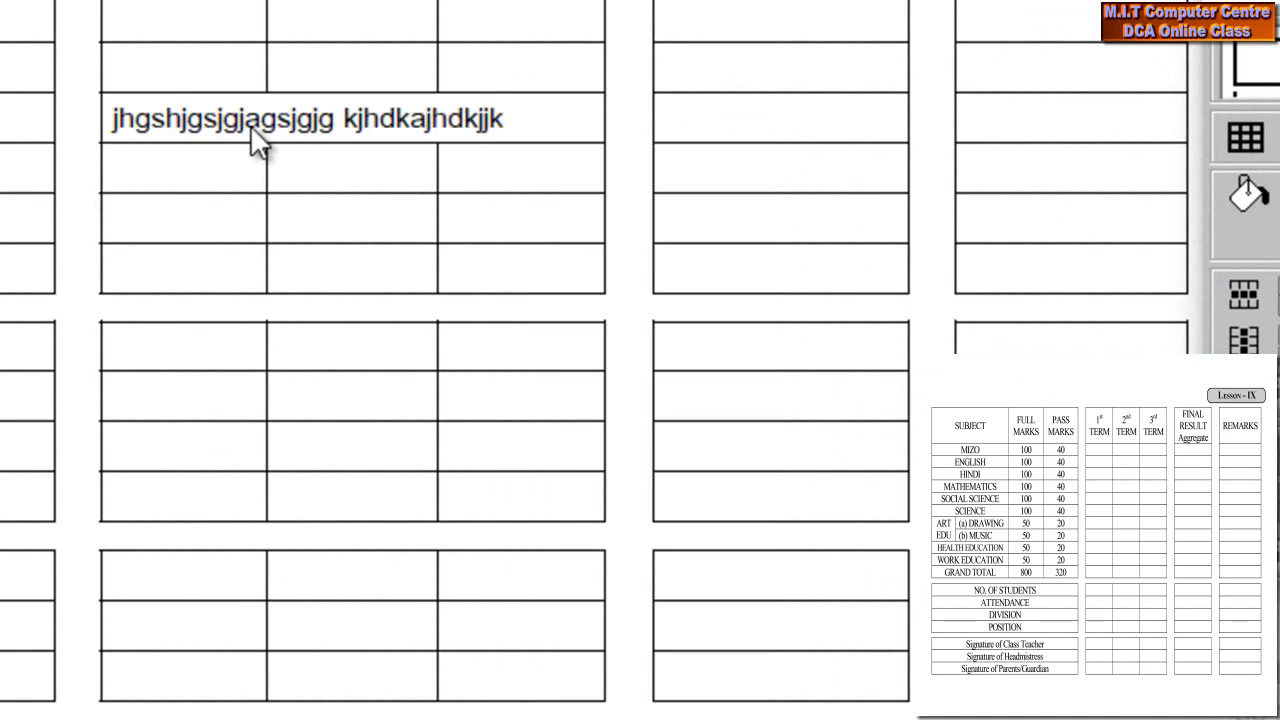
pyautogui.press('BackSpace')
pyautogui.press('BackSpace')
pyautogui.press('BackSpace')
pyautogui.press('BackSpace')
pyautogui.press('BackSpace')
pyautogui.press('BackSpace')
pyautogui.press('BackSpace')
pyautogui.press('BackSpace')
pyautogui.press('BackSpace')
pyautogui.press('BackSpace')
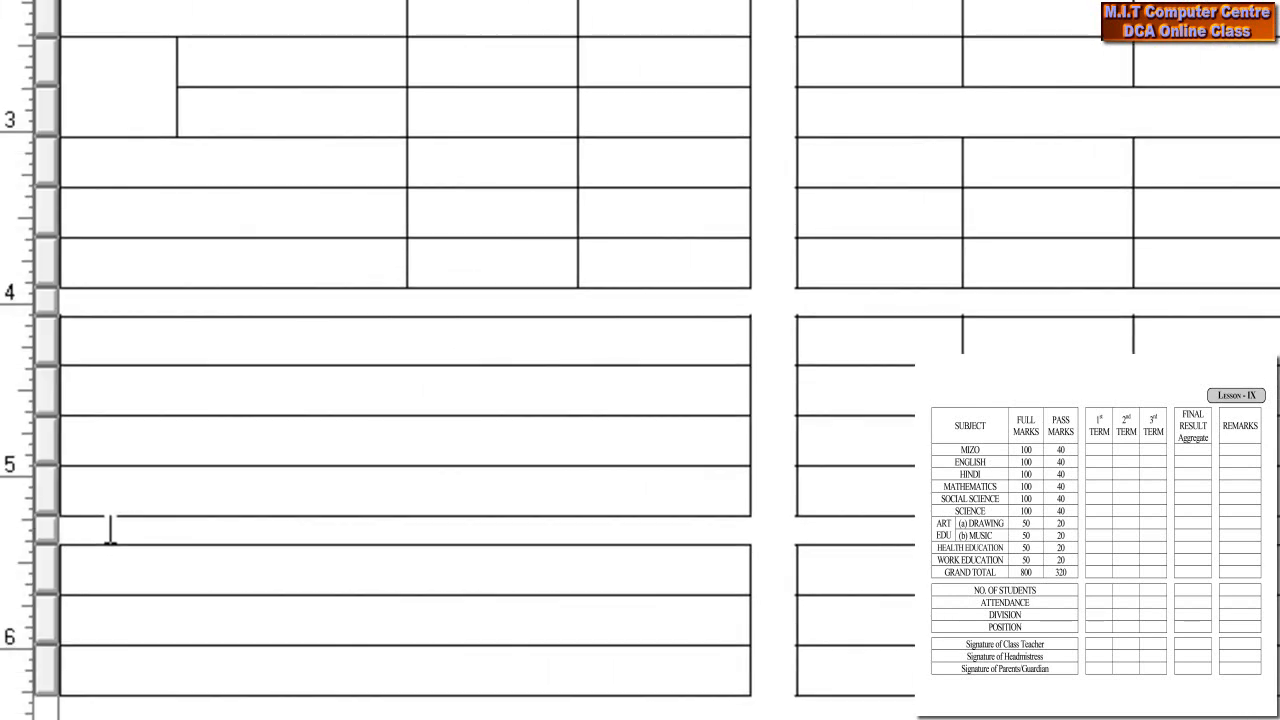
# - Try the sample text "jcjdcjkscjksbbcbjscjkc" in the first cell of the lower narrow spacer row, and erase it
pyautogui.write('jcjdcjk-scjksb-bcbjsc-jkc')
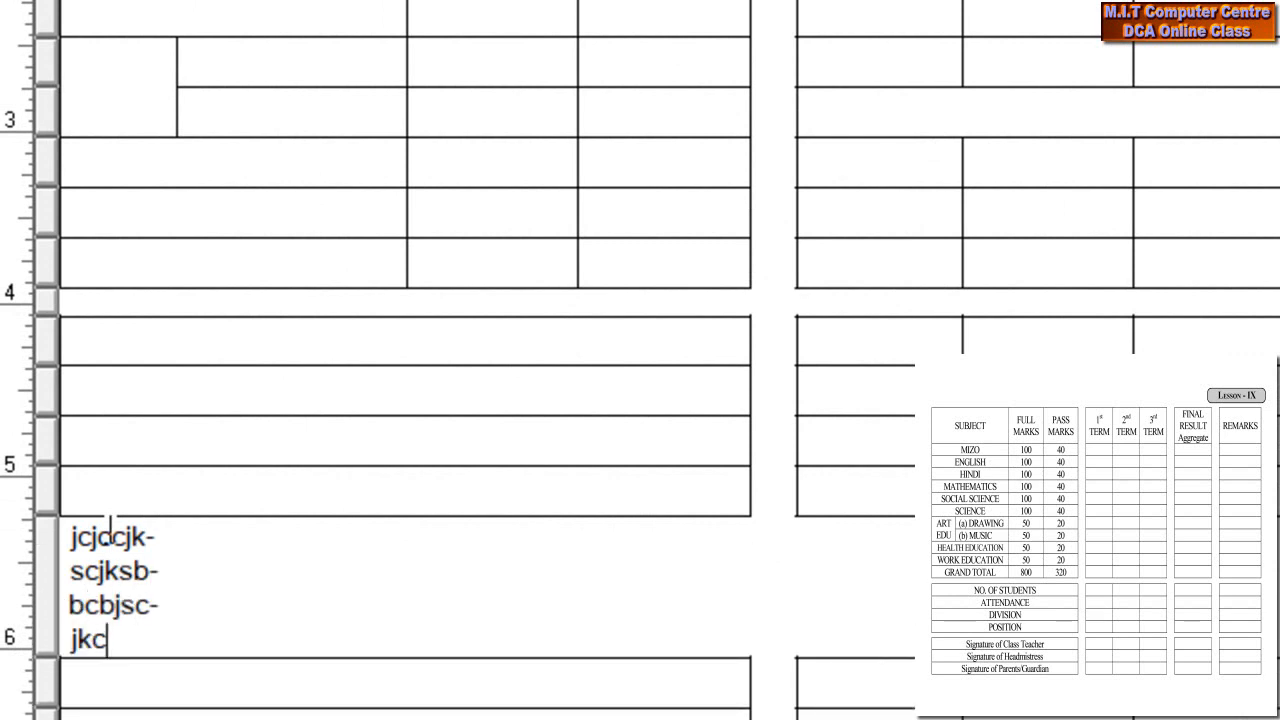
pyautogui.press('BackSpace')
pyautogui.press('BackSpace')
pyautogui.press('BackSpace')
pyautogui.press('BackSpace')
pyautogui.press('BackSpace')
pyautogui.press('BackSpace')
pyautogui.press('BackSpace')
pyautogui.press('BackSpace')
pyautogui.press('BackSpace')
pyautogui.press('BackSpace')
pyautogui.press('BackSpace')
pyautogui.press('BackSpace')
pyautogui.press('BackSpace')
pyautogui.press('BackSpace')
pyautogui.press('BackSpace')
pyautogui.press('BackSpace')
pyautogui.press('BackSpace')
pyautogui.press('BackSpace')
pyautogui.press('BackSpace')
pyautogui.press('BackSpace')
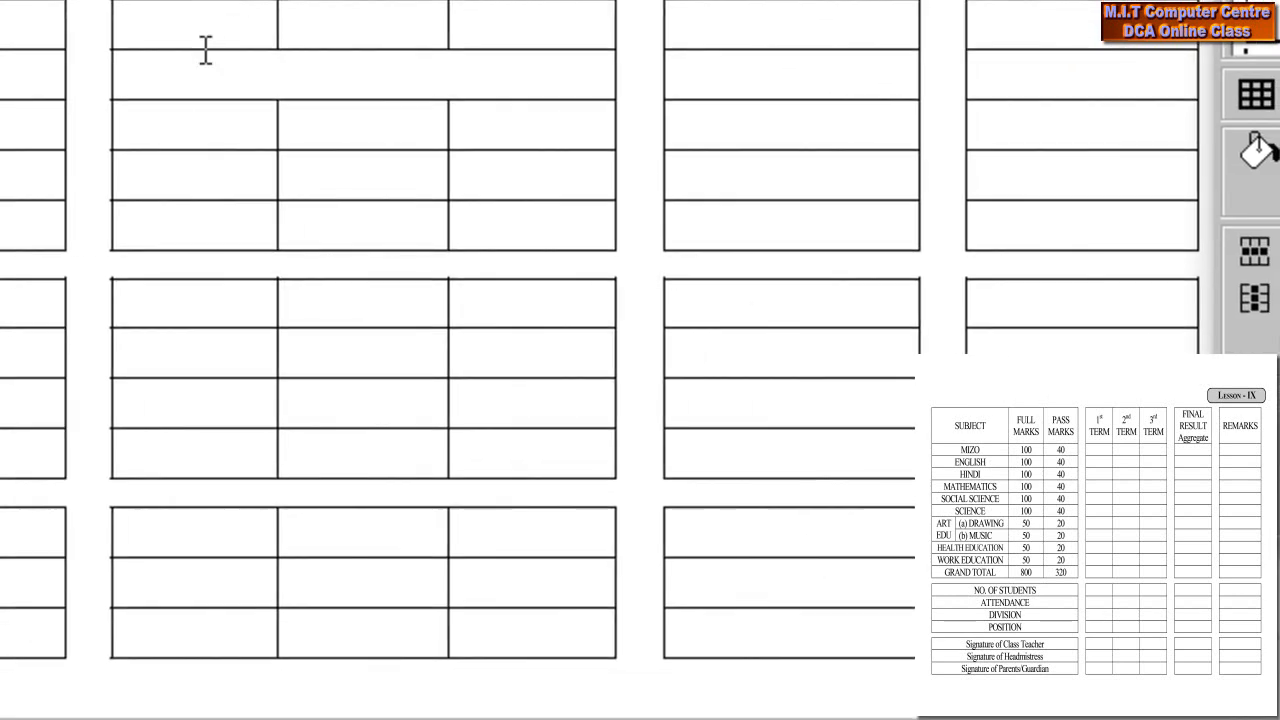
# - Ungroup the merged term cell back into three separate cells
pyautogui.rightClick(204, 70)
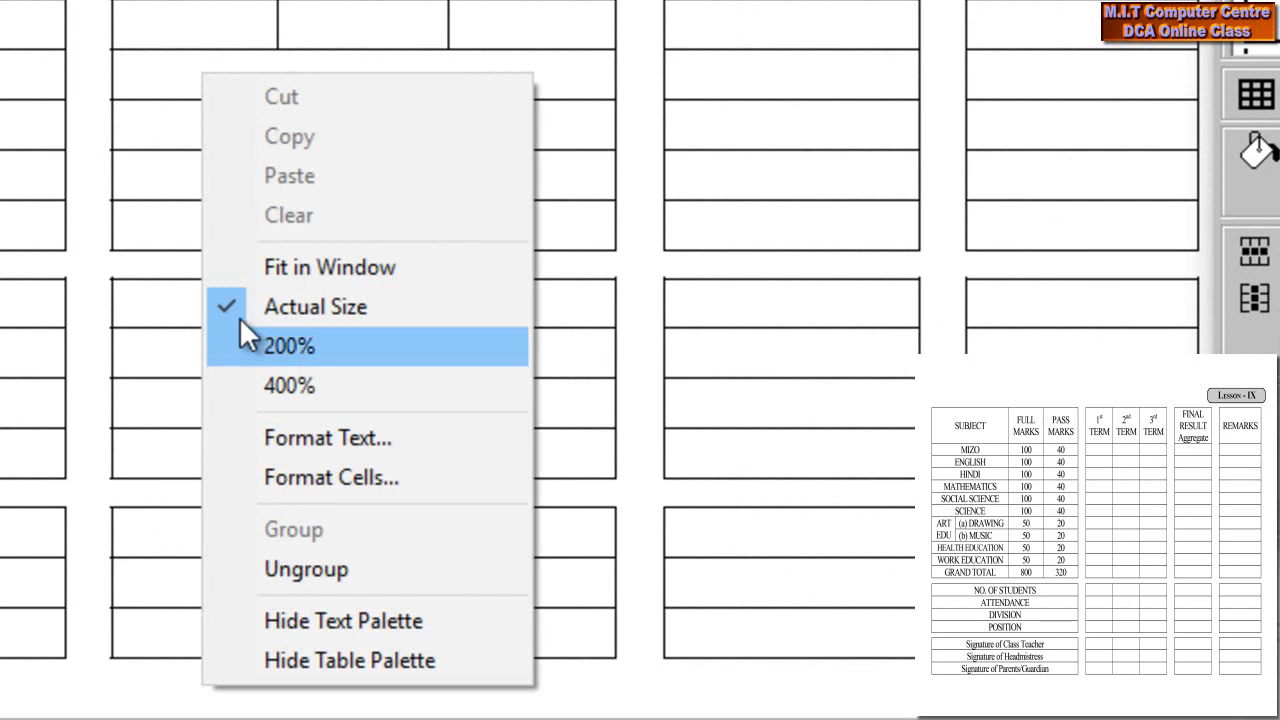
pyautogui.click(288, 572)
pyautogui.click(495, 543)
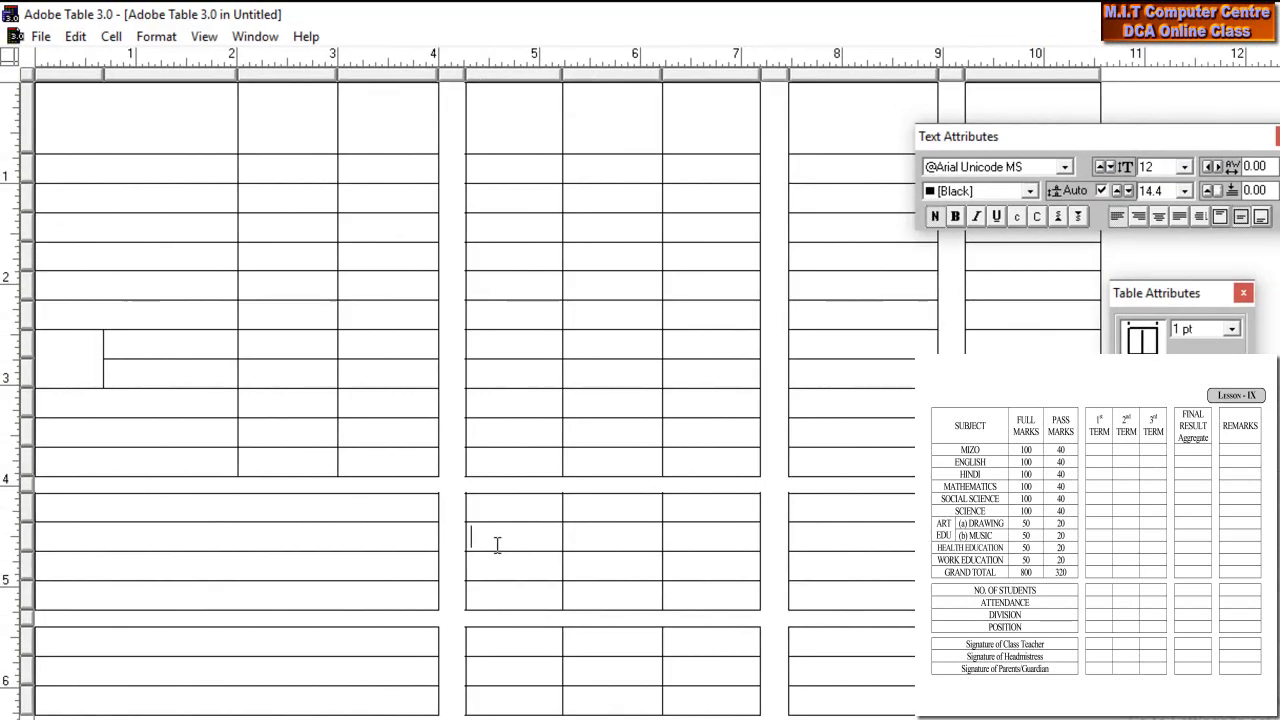
# - Enter the heading SUBJET in the first cell and MIZO, ENGLISH and HINDI in the three rows beneath it
pyautogui.click(122, 123)
pyautogui.write('Su')
pyautogui.press('BackSpace')
pyautogui.write('UB')
pyautogui.write('JET ')
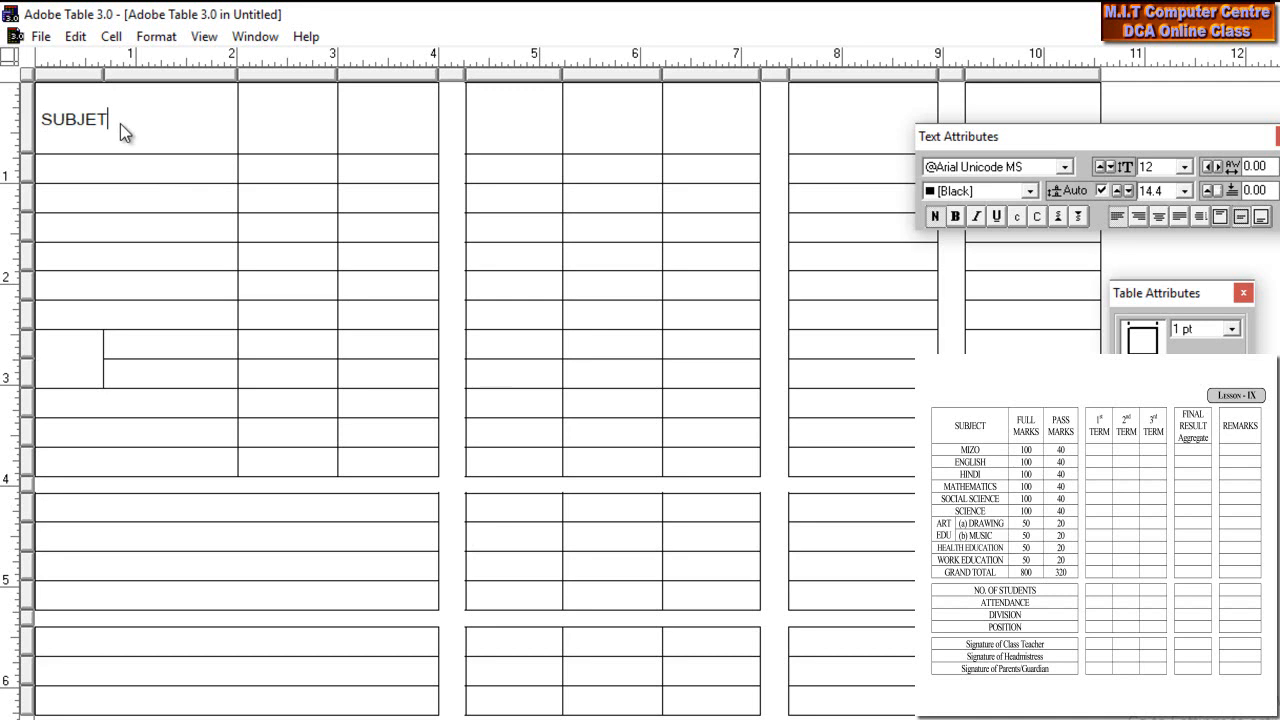
pyautogui.write('MIZO ENGLIS')
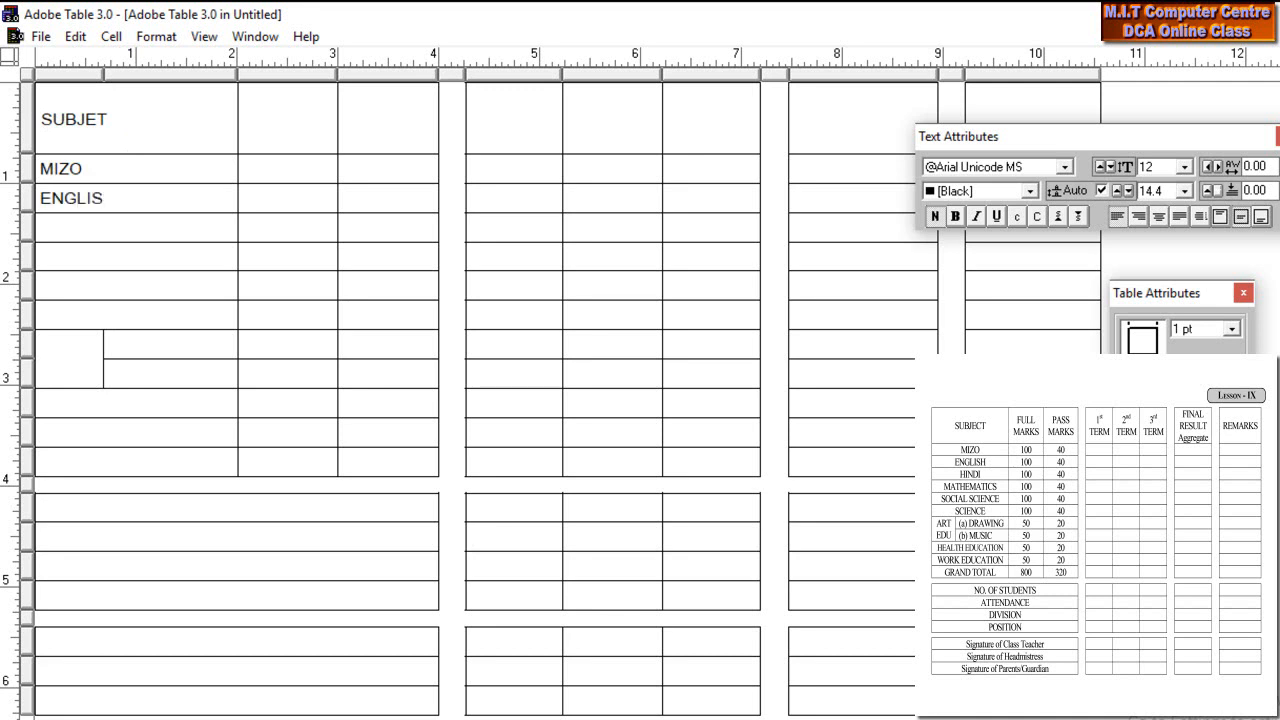
pyautogui.write('H ')
pyautogui.write('HINDI')
# - Enter MATHEMATICS, SOCIAL SCENCE and SCENCE in the next three rows of the subject column
pyautogui.click(42, 257)
pyautogui.write('MATHEMATI')
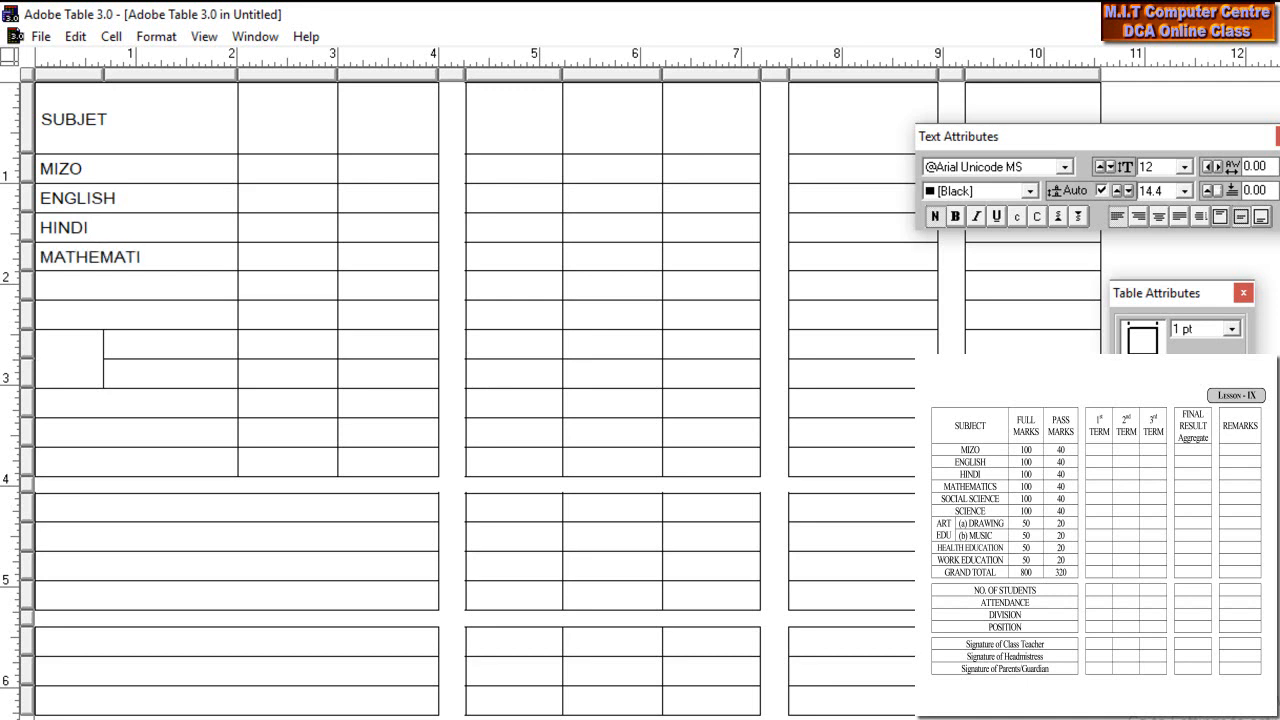
pyautogui.write('CS')
pyautogui.write('SOCI')
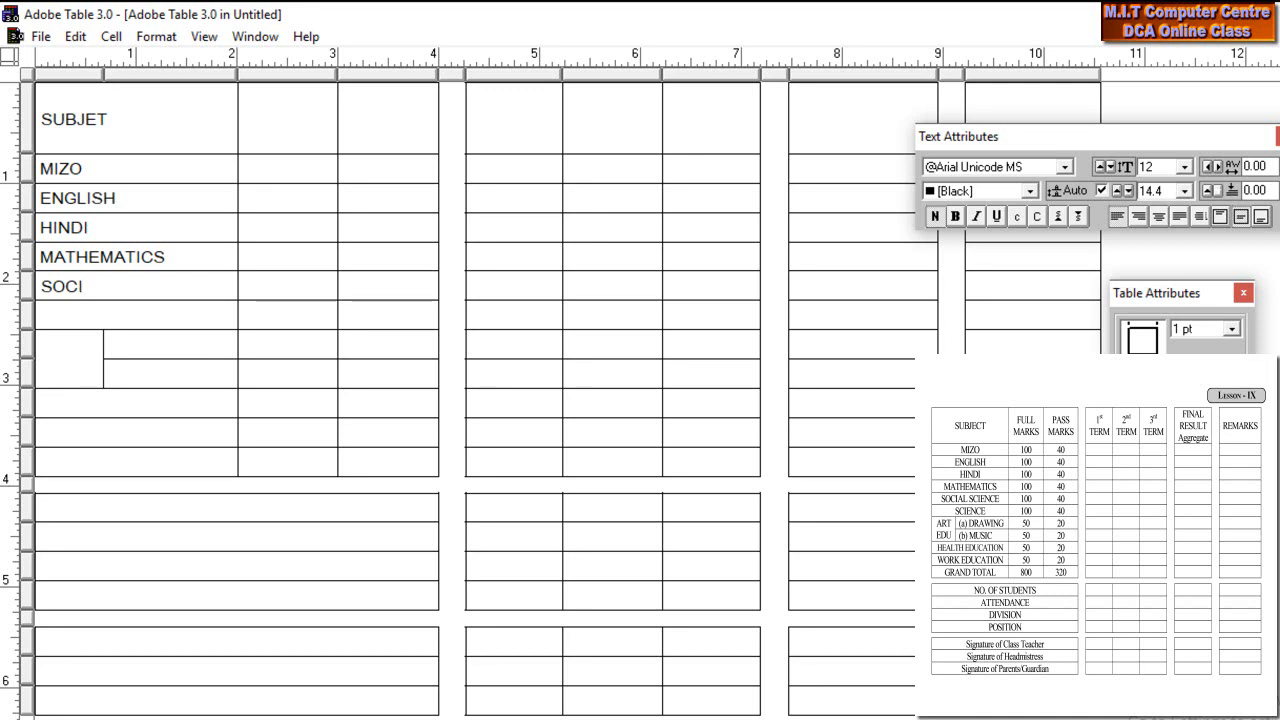
pyautogui.write('LA')
pyautogui.write('L SC')
pyautogui.write('E')
pyautogui.write('NCE')
pyautogui.write('SCENCE')
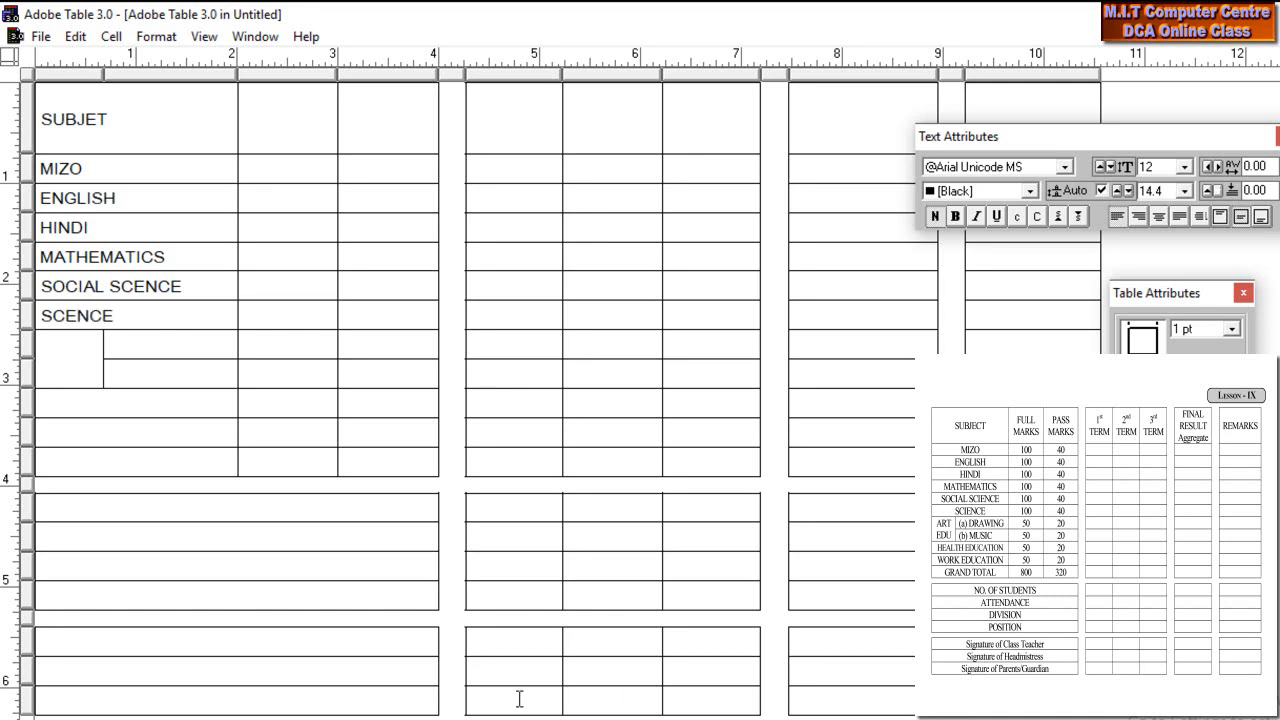
# - Enter ARD EDU in the tall split cell and DRWING and MUSIC in the two cells beside it
pyautogui.click(80, 351)
pyautogui.write('ARD EDU')
pyautogui.write('DRW')
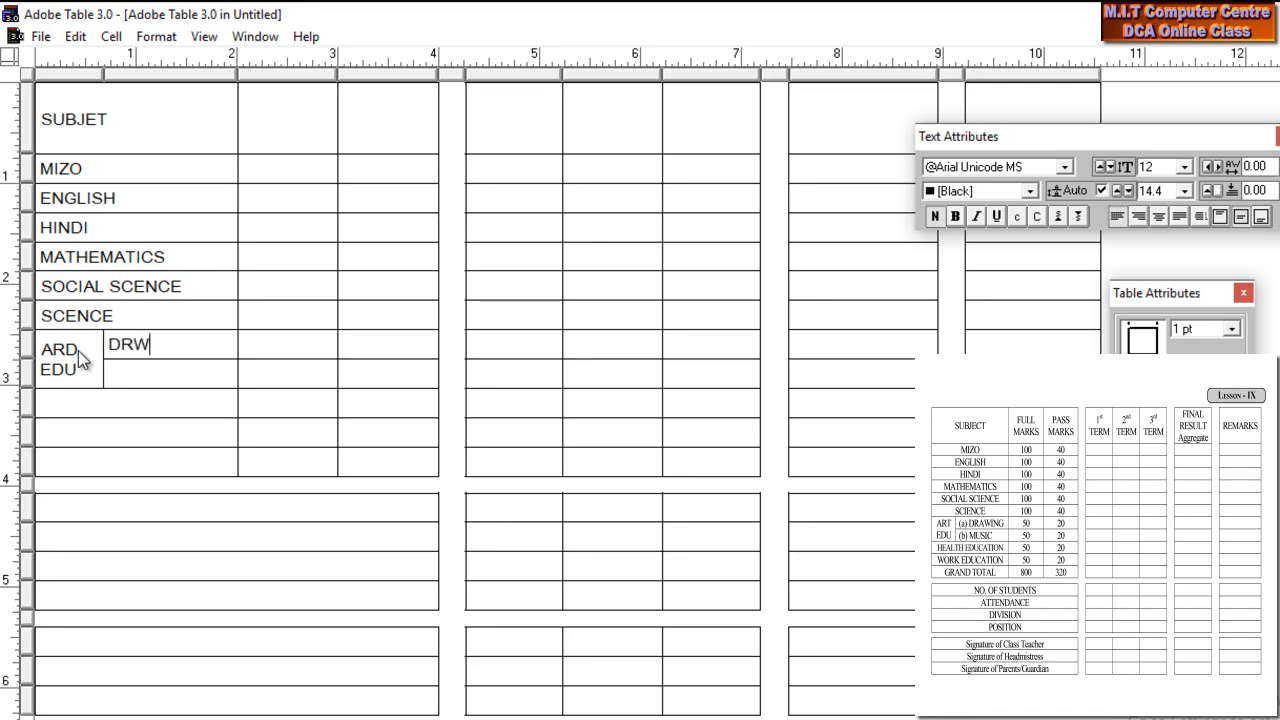
pyautogui.write('ING')
pyautogui.press('Down')
pyautogui.write('MUSIC')
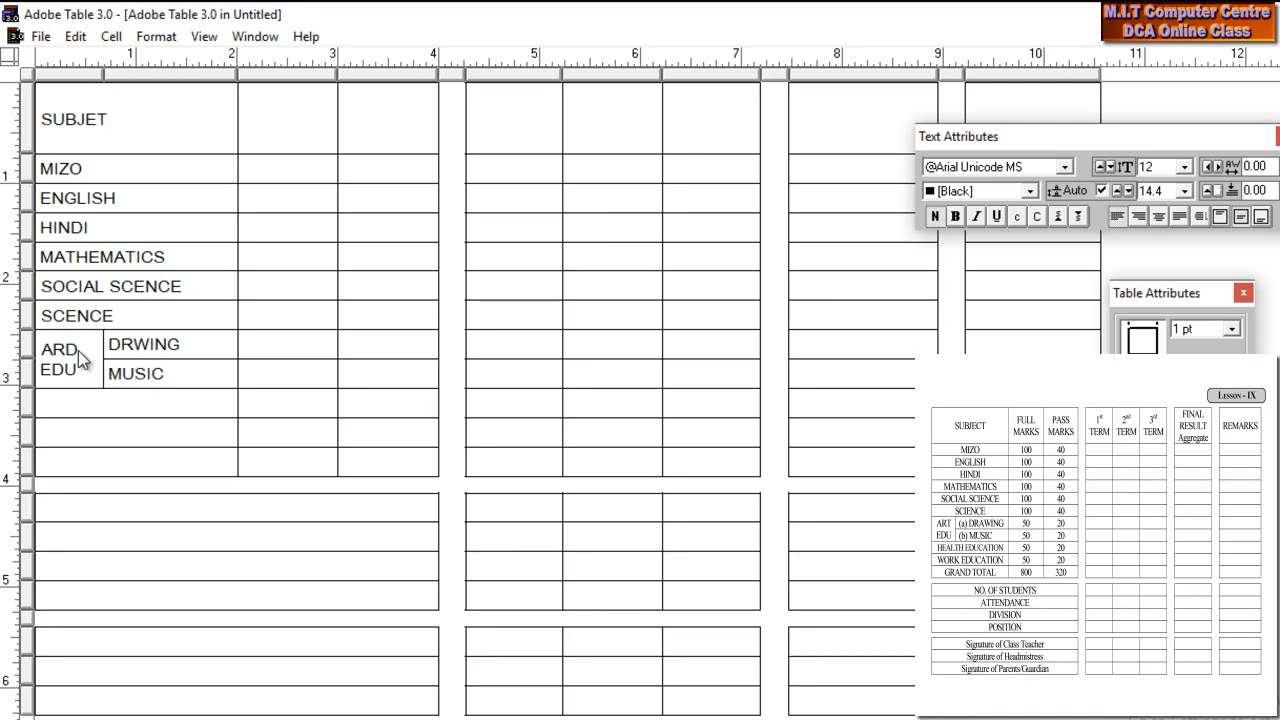
# - Enter HEALTH EDUCATION, WORK EDUCATION and GRAND TOTAL in the last three rows of the subject block
pyautogui.click(86, 401)
pyautogui.write('HEALTH ED')
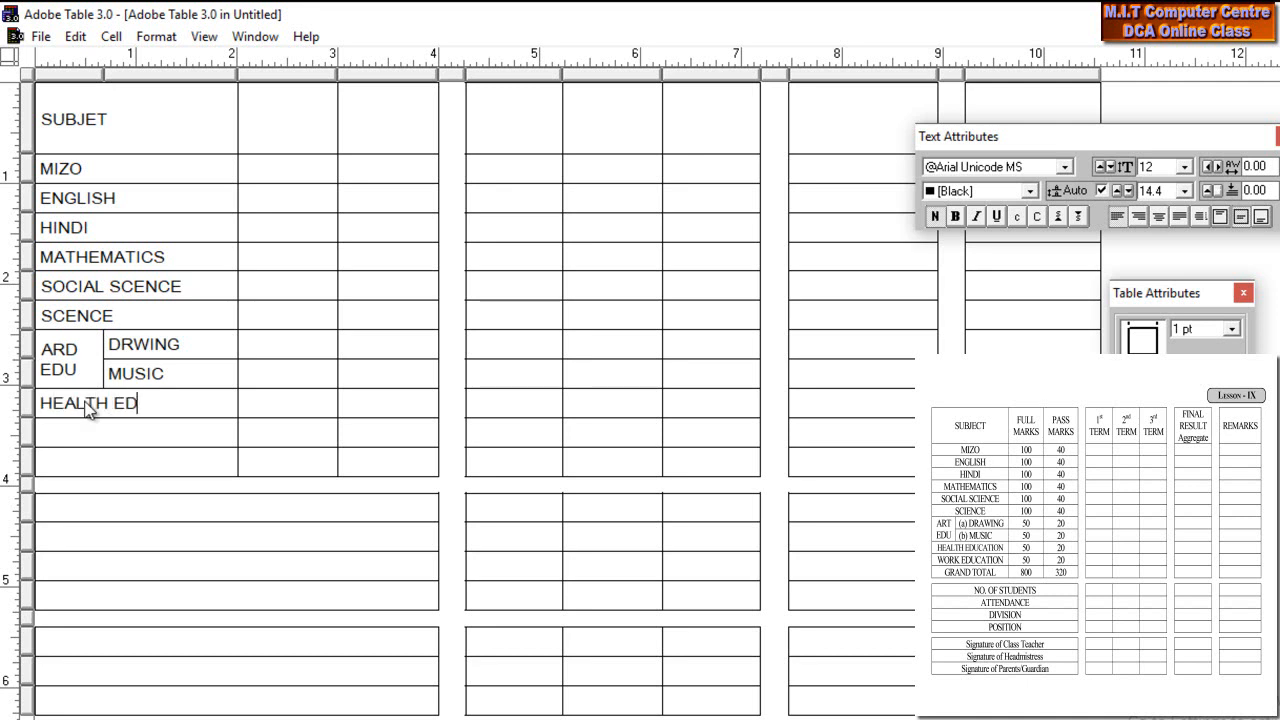
pyautogui.write('UCATION')
pyautogui.click(101, 428)
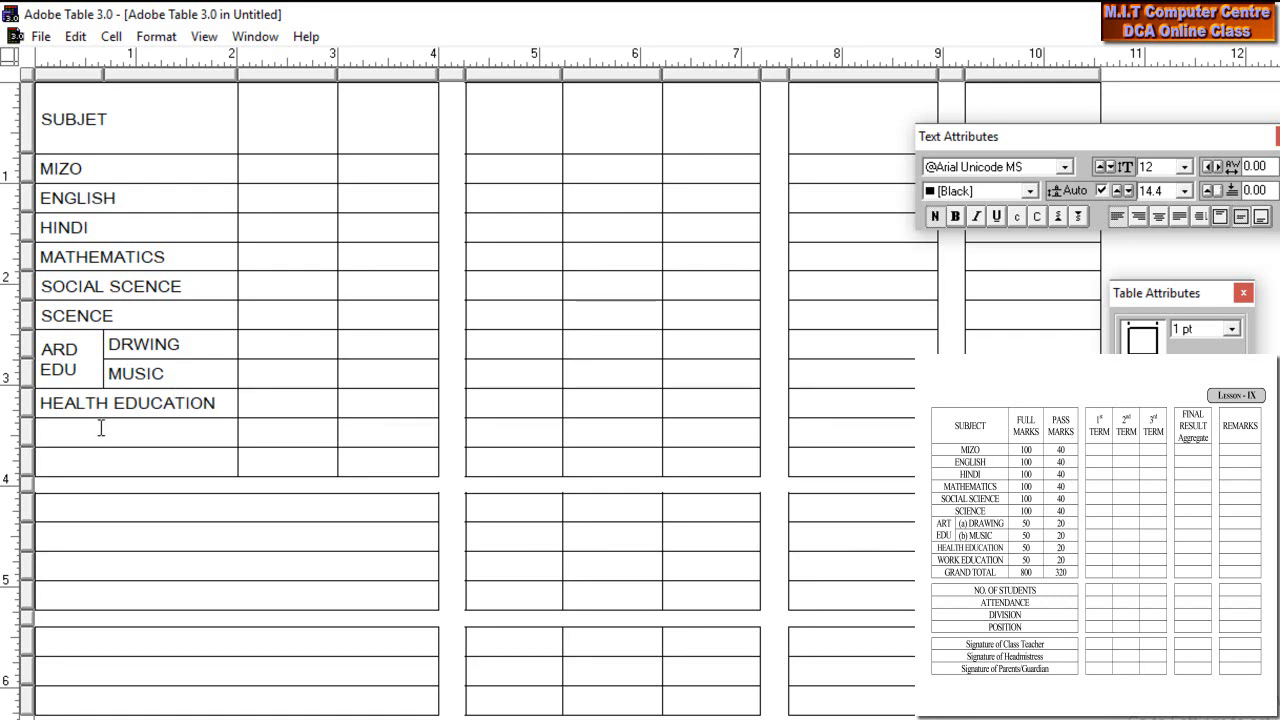
pyautogui.write('WORK EDUCATION')
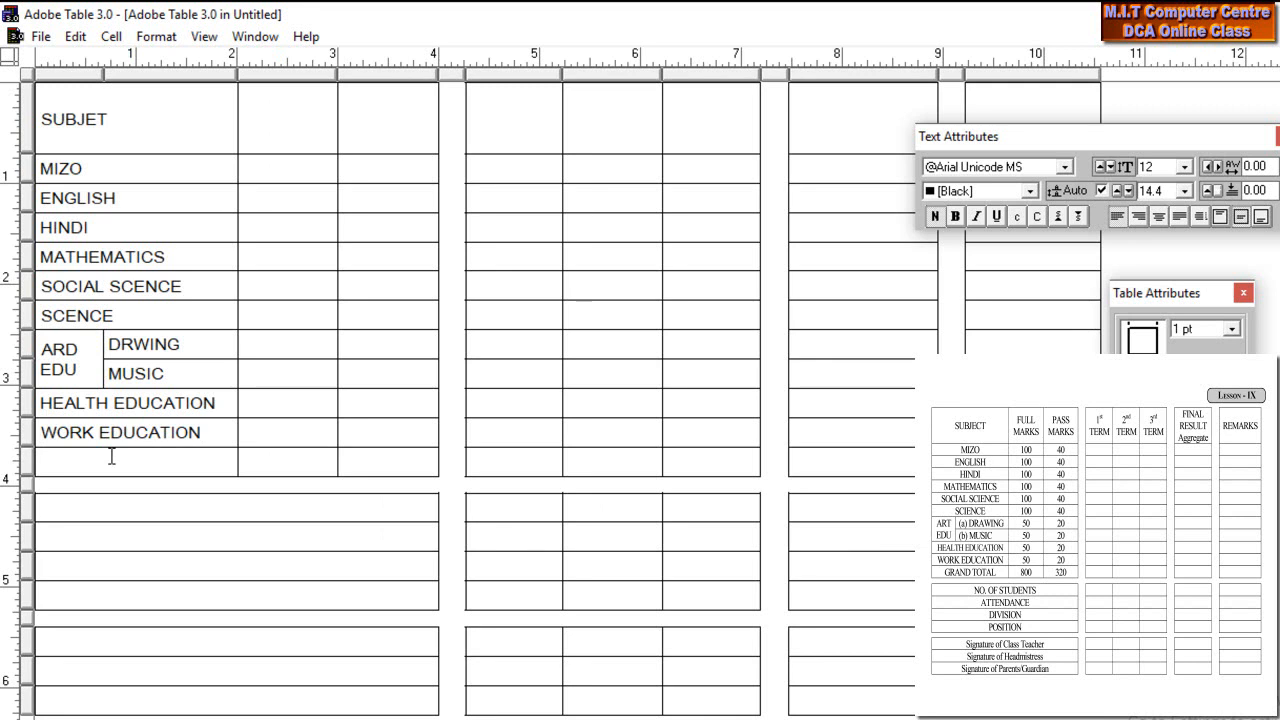
pyautogui.click(112, 456)
pyautogui.write('GRAND TOTAL')
# - Enter NO.OF STUDENT and ATTENDANCE in the first two rows of the middle block
pyautogui.click(102, 509)
pyautogui.write('NO')
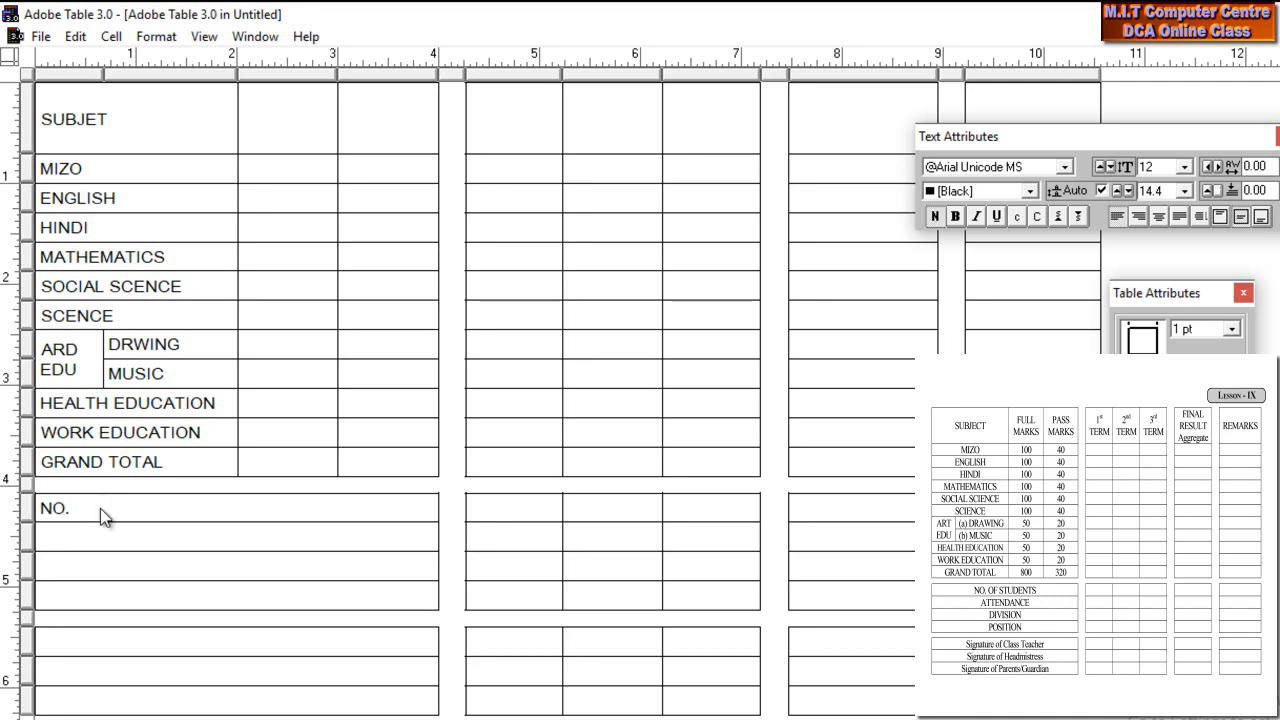
pyautogui.write('.OF STUDENT')
pyautogui.press('Return')
pyautogui.write('ATTENDANCE')
pyautogui.press('Return')
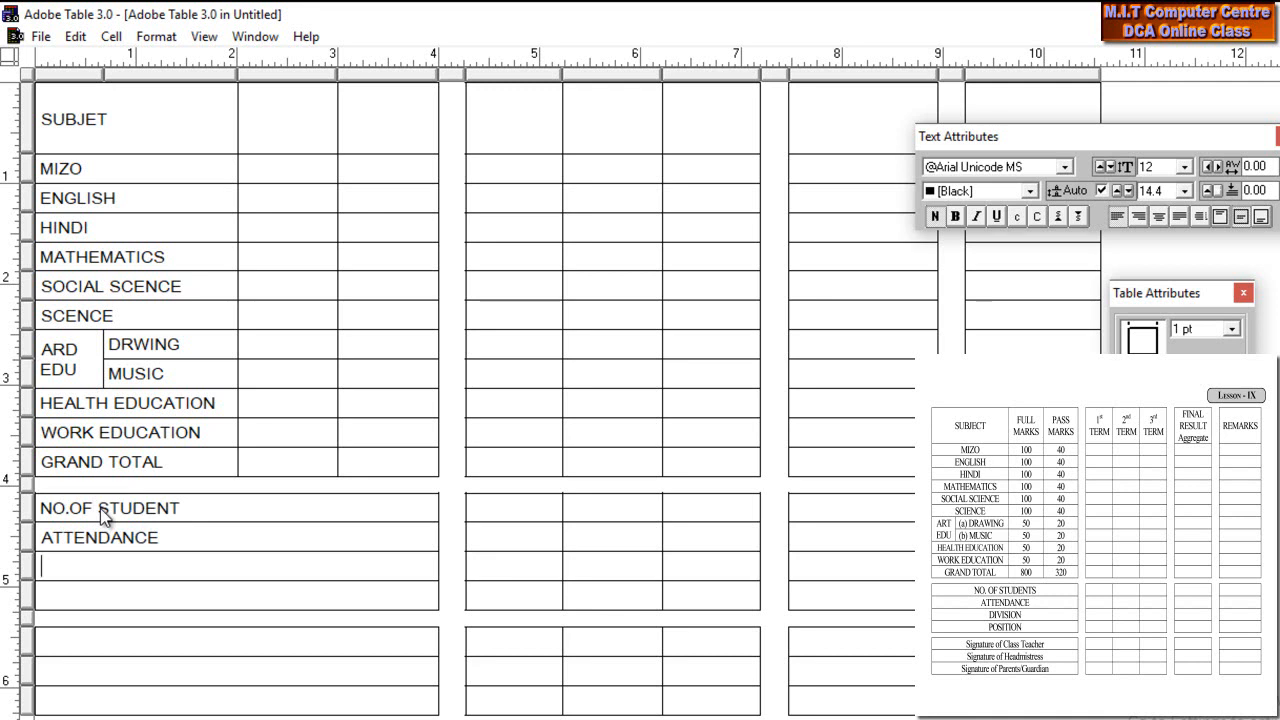
# - Enter DIVISION and POSITION in the last two rows of the middle block
pyautogui.write('DIVID')
pyautogui.write('ION')
pyautogui.press('BackSpace')
pyautogui.press('BackSpace')
pyautogui.press('BackSpace')
pyautogui.press('BackSpace')
pyautogui.write('SION')
pyautogui.press('Down')
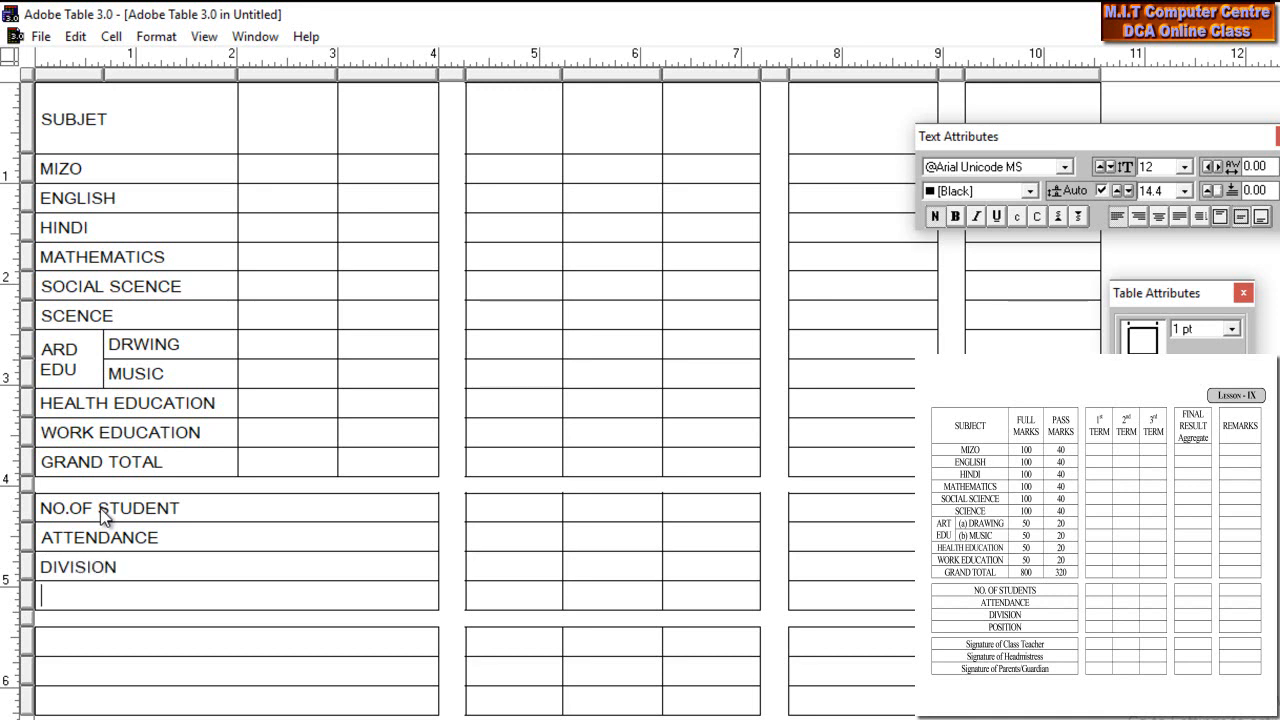
pyautogui.write('POSITION')
# - Enter Signature of class teacher and Sinature of headmistress in the first two rows of the lowest block
pyautogui.press('Down')
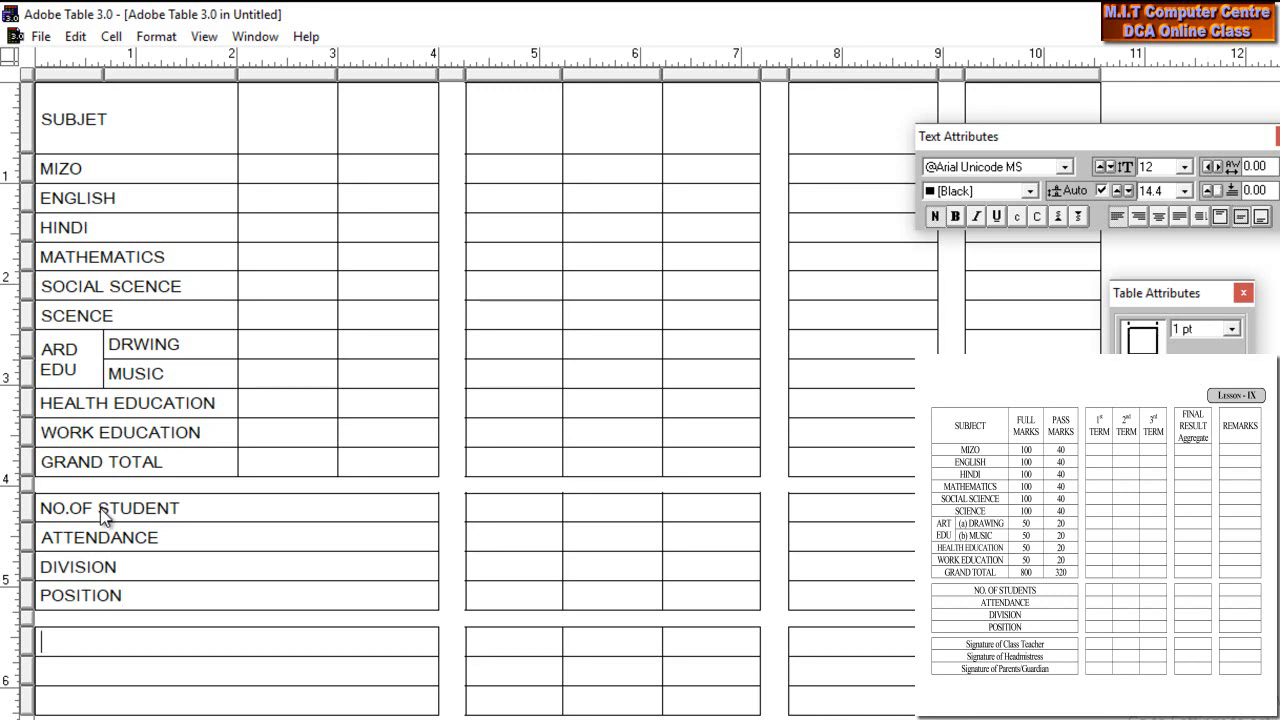
pyautogui.write('Signature of ')
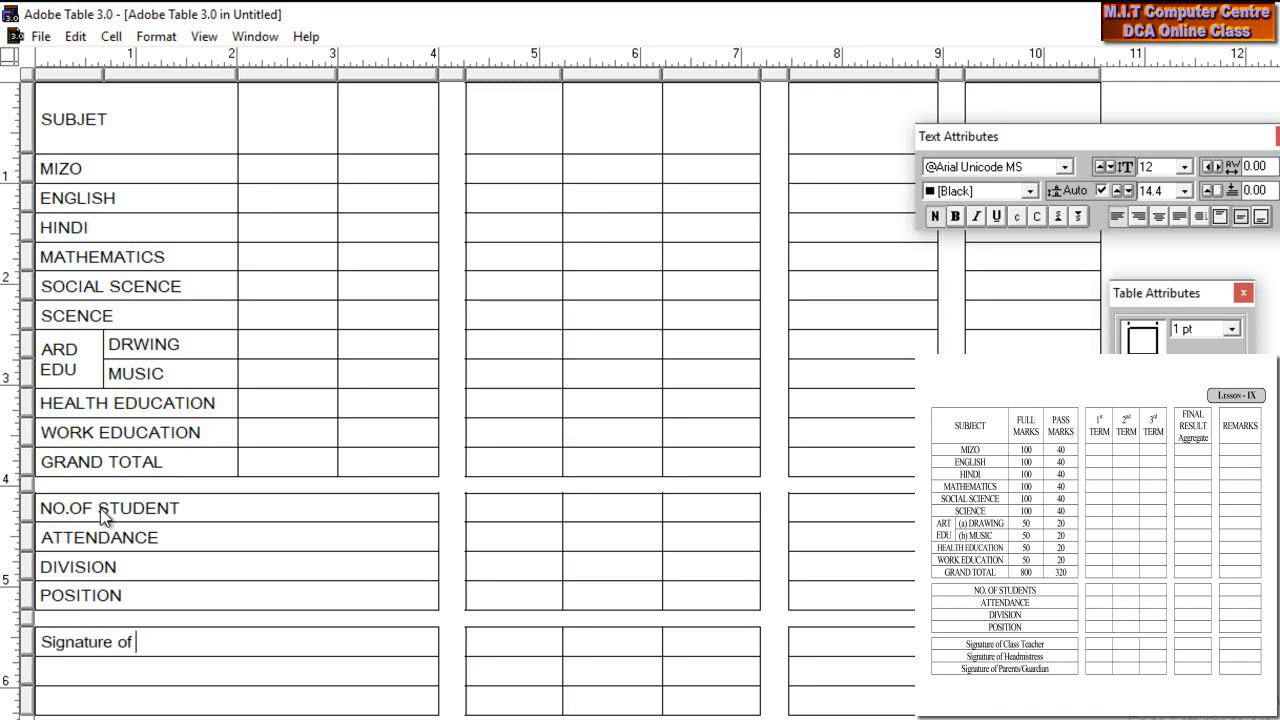
pyautogui.write('class teacher')
pyautogui.press('Down')
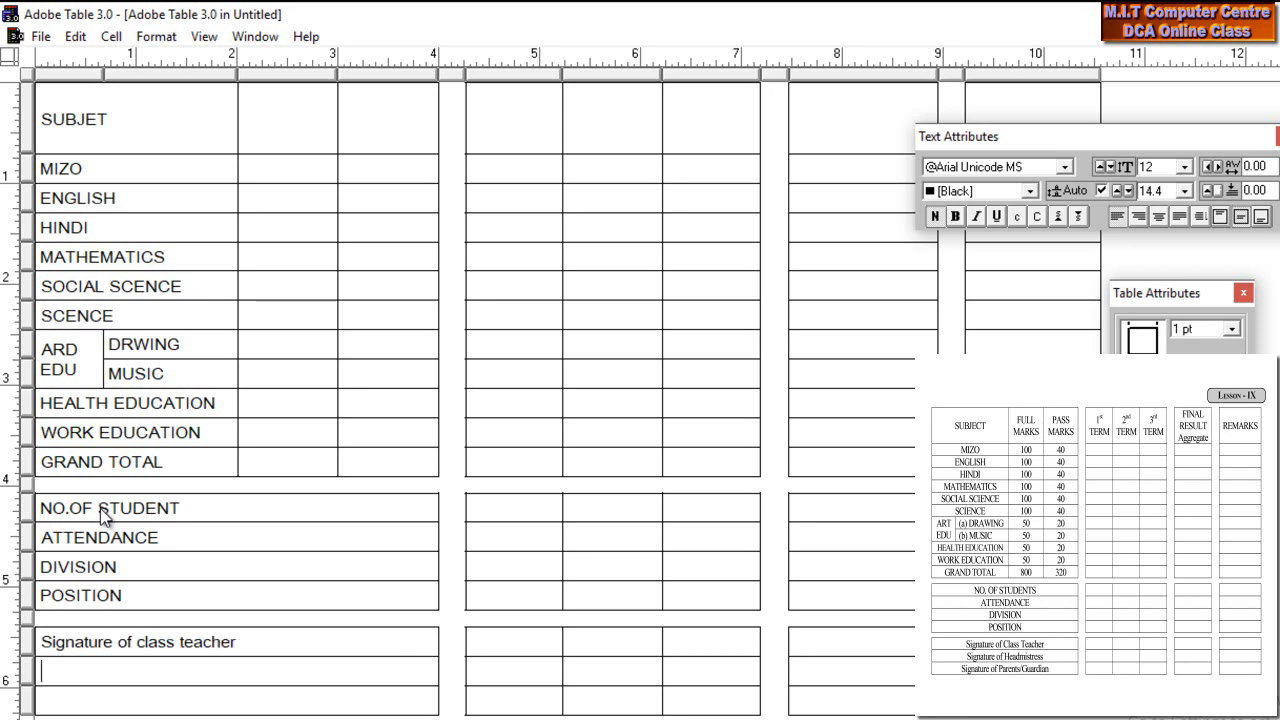
pyautogui.write('Sinature')
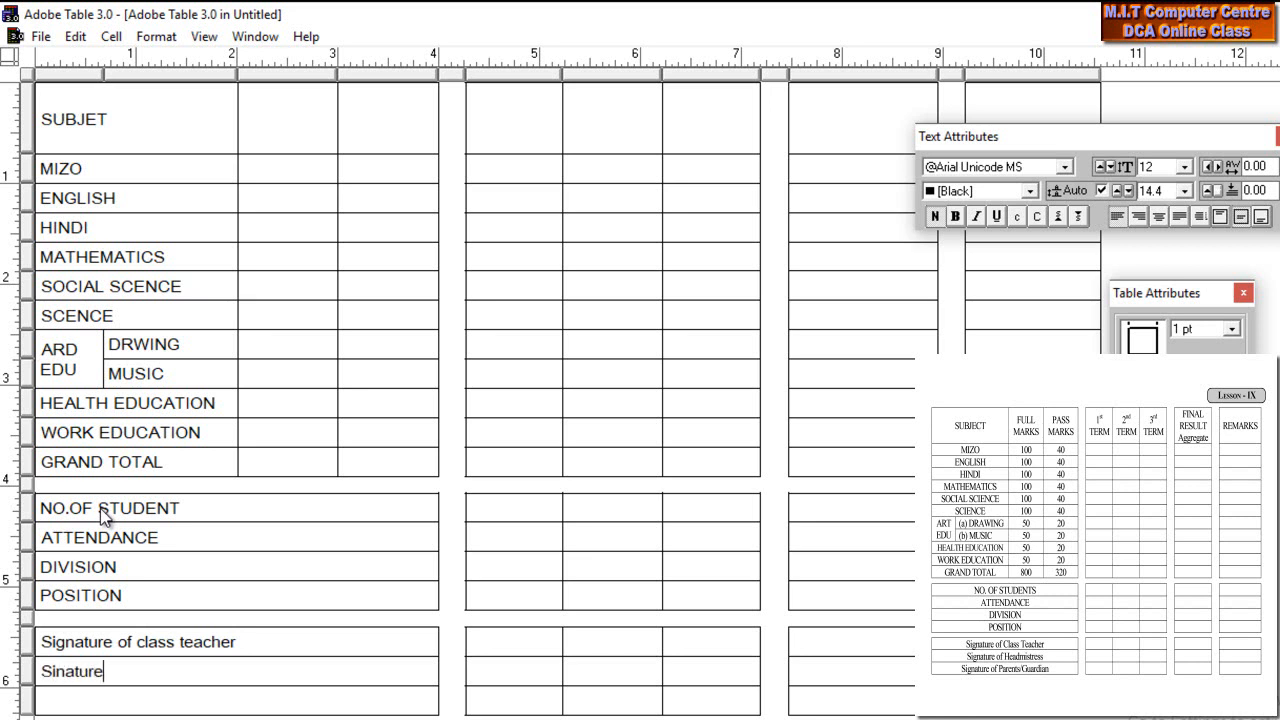
pyautogui.write(' of headmistr')
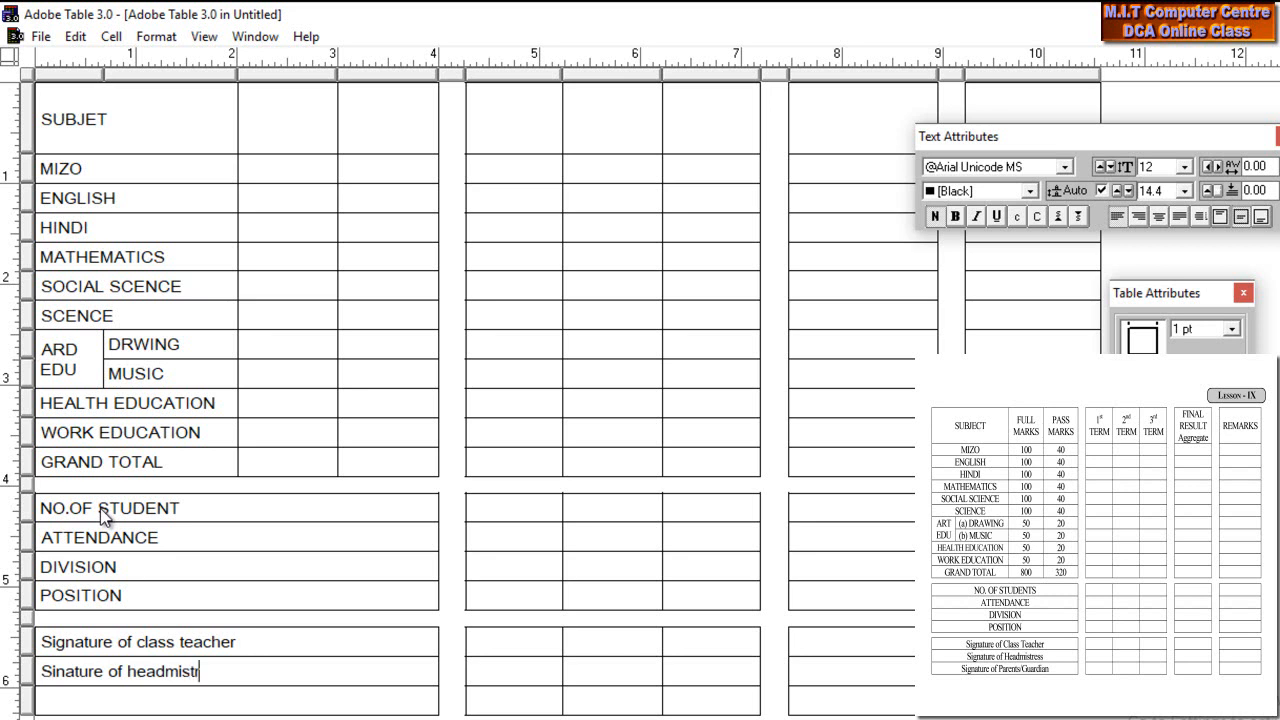
pyautogui.write('ess')
# - Enter Signature of parents/Guardian in the last row of the lowest block
pyautogui.write('Sign')
pyautogui.write('aturew')
pyautogui.press('BackSpace')
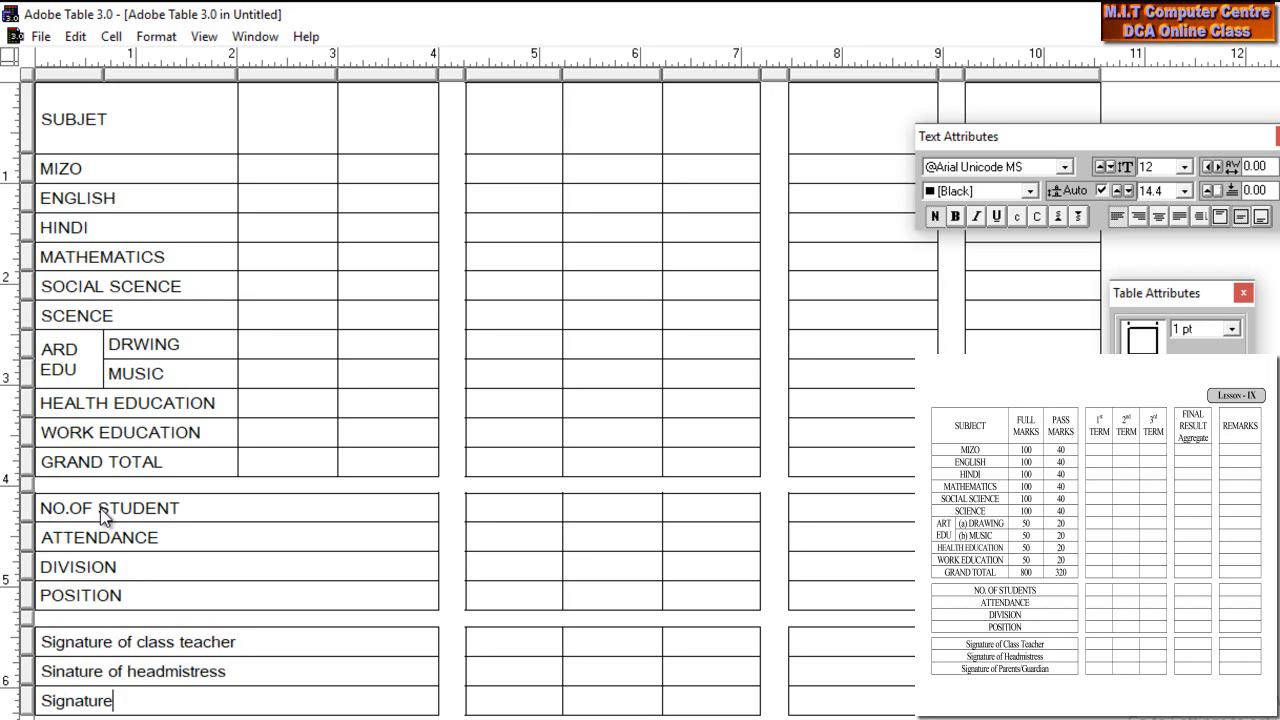
pyautogui.write('of parents/')
pyautogui.write('Guard')
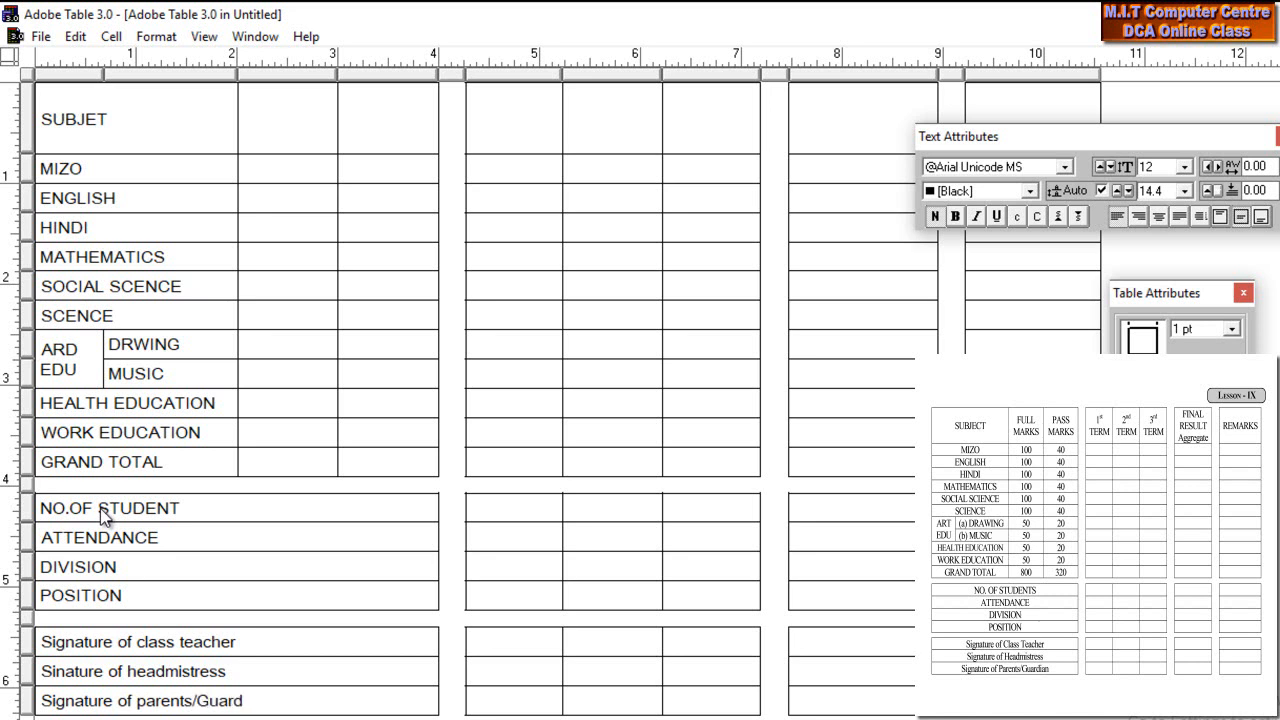
pyautogui.write('ian')
pyautogui.press('BackSpace')
pyautogui.press('BackSpace')
pyautogui.press('BackSpace')
pyautogui.press('BackSpace')
# - Enter the two-line headings FULL MARK and PASS MARK in the header cells beside SUBJET
pyautogui.write('FULL')
pyautogui.press('Return')
pyautogui.write('MA')
pyautogui.press('Tab')
pyautogui.write('PASS')
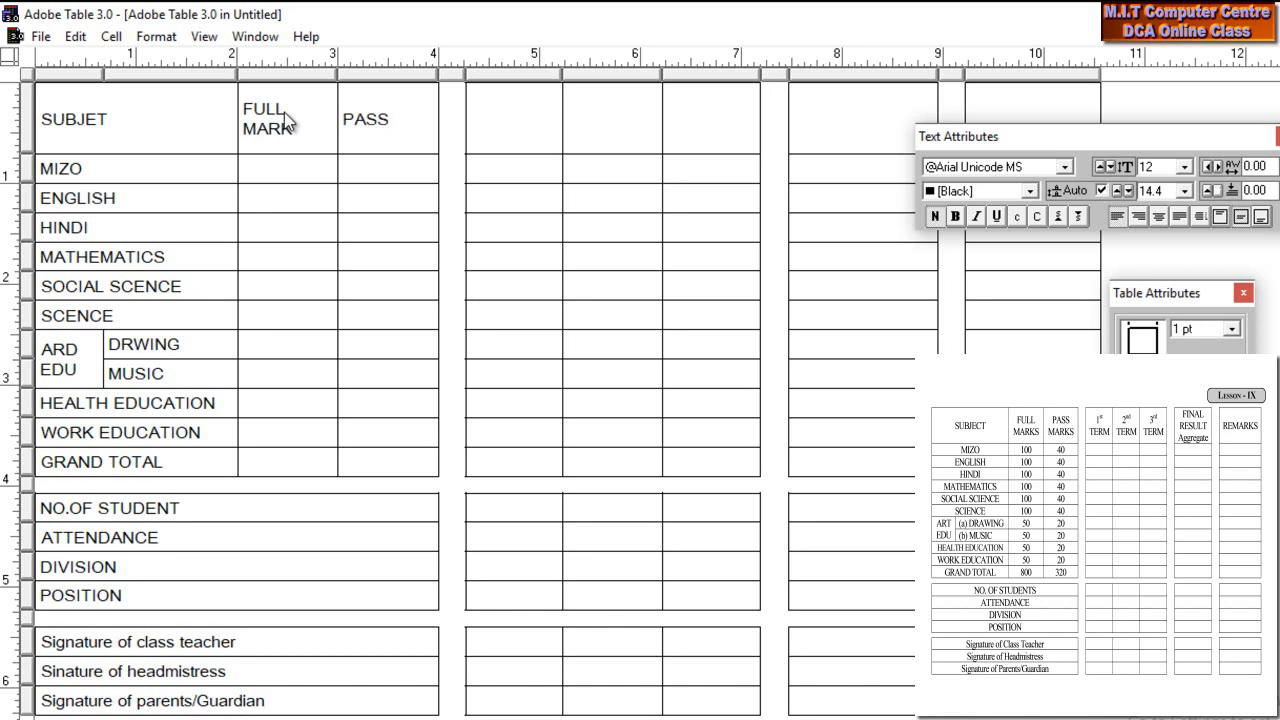
pyautogui.press('Return')
pyautogui.write('MARK')
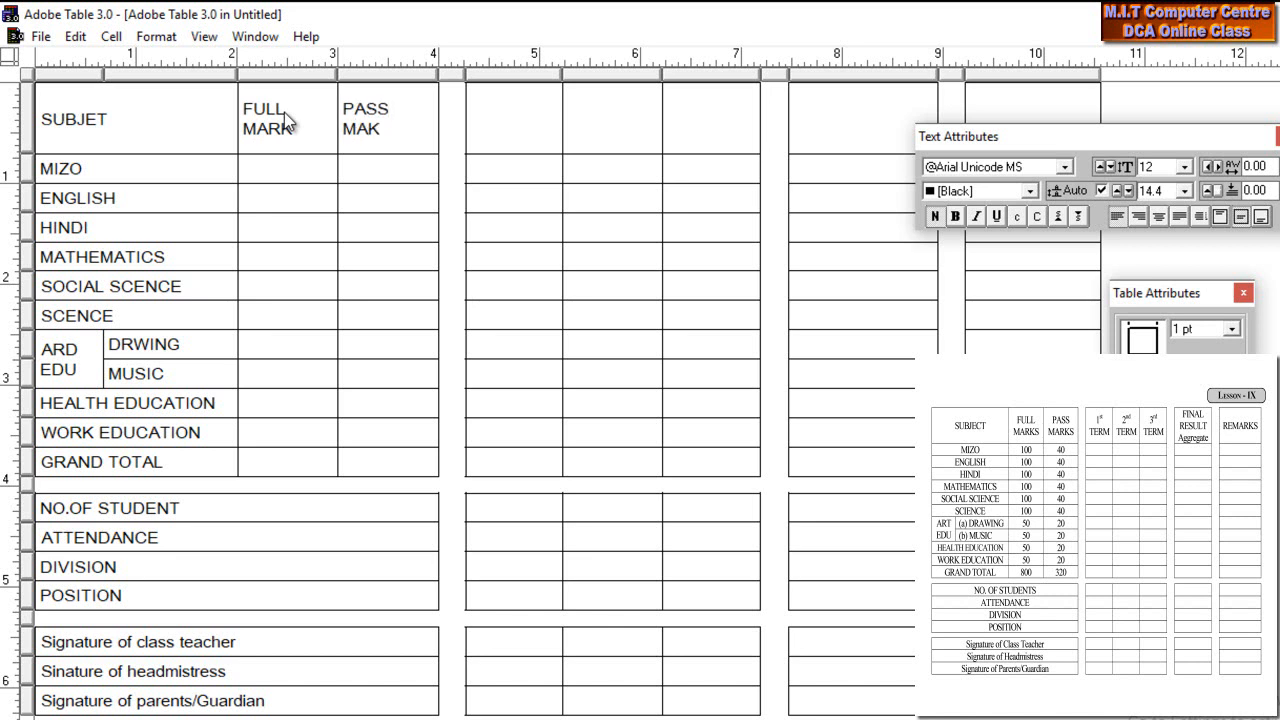
pyautogui.press('BackSpace')
pyautogui.write('RK')
# - Enter 100 as the full mark for each of the six subjects from MIZO to SCENCE
pyautogui.click(315, 161)
pyautogui.write('100')
pyautogui.press('Down')
pyautogui.write('100')
pyautogui.press('Down')
pyautogui.write('100')
pyautogui.press('Down')
pyautogui.write('100')
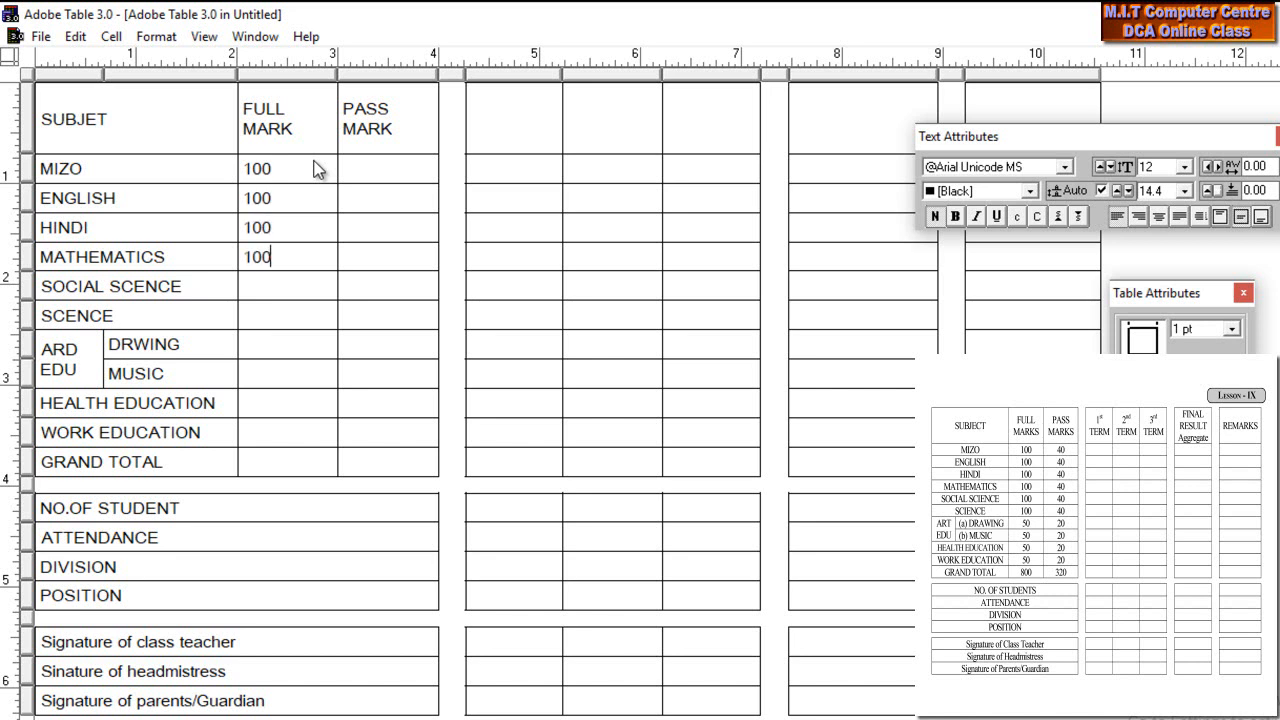
pyautogui.press('Down')
pyautogui.write('100')
pyautogui.press('Down')
pyautogui.write('100')
# - Enter 50 as the full mark for DRWING, MUSIC, HEALTH EDUCATION and WORK EDUCATION, and 800 for GRAND TOTAL
pyautogui.write('50')
pyautogui.write('50')
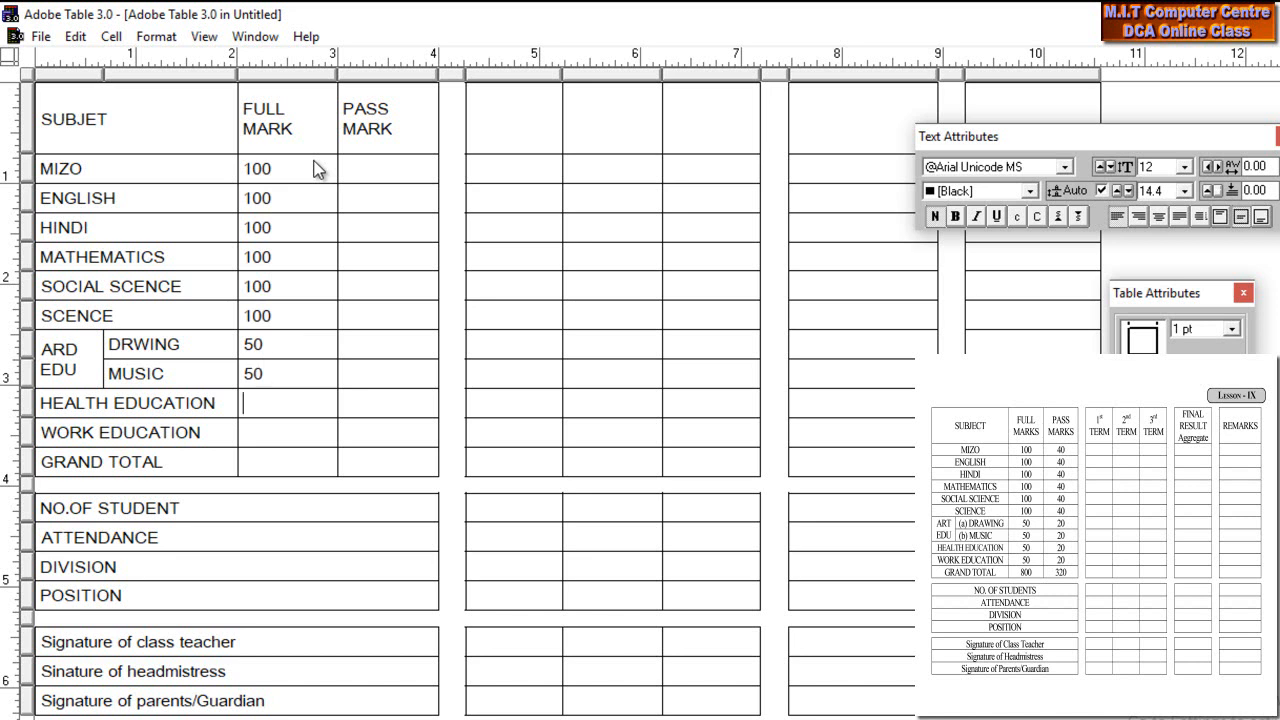
pyautogui.write('50')
pyautogui.press('Down')
pyautogui.write('50')
pyautogui.press('Down')
pyautogui.write('800')
# - Enter 40 as the pass mark for each of the six subjects from MIZO to SCENCE
pyautogui.click(380, 169)
pyautogui.write('40')
pyautogui.press('Down')
pyautogui.write('40')
pyautogui.press('Down')
pyautogui.write('40')
pyautogui.press('Down')
pyautogui.write('40')
pyautogui.press('Down')
pyautogui.write('40')
pyautogui.press('Down')
pyautogui.write('40')
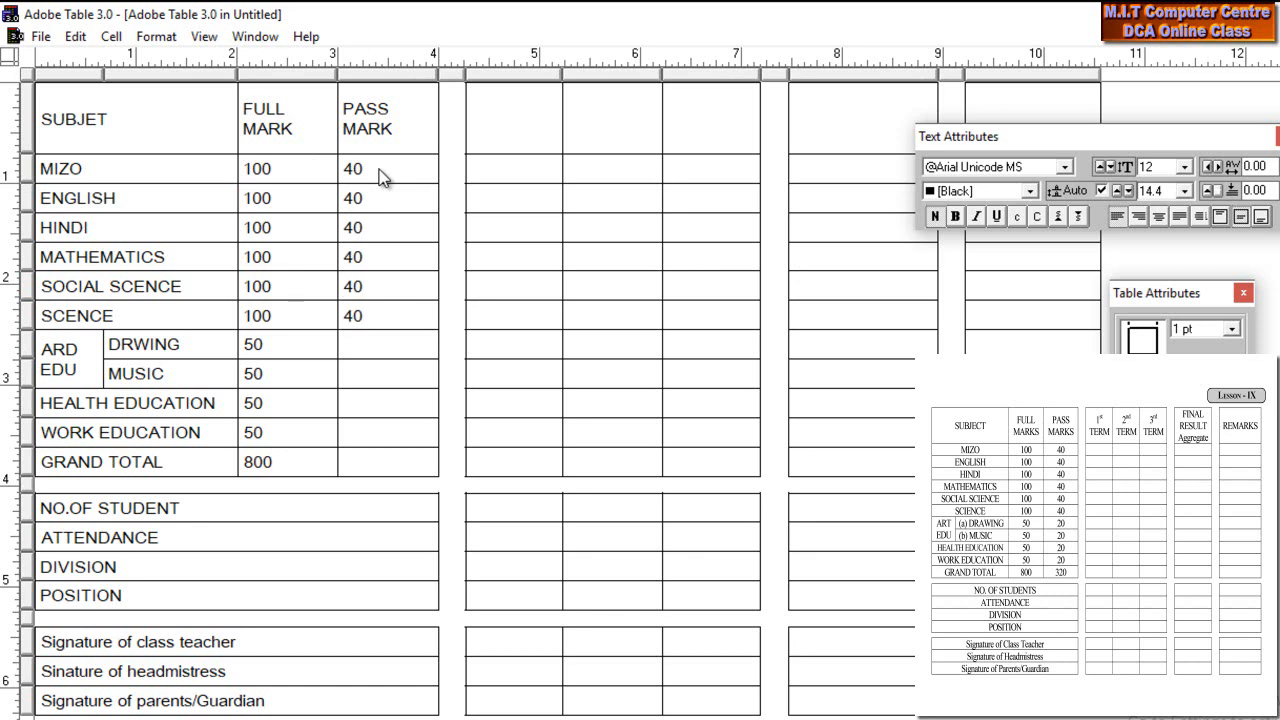
# - Enter 20 as the pass mark for DRWING, MUSIC, HEALTH EDUCATION and WORK EDUCATION, and 320 for GRAND TOTAL
pyautogui.press('Down')
pyautogui.write('20')
pyautogui.press('Down')
pyautogui.write('20')
pyautogui.press('Down')
pyautogui.write('20')
pyautogui.press('Down')
pyautogui.write('20')
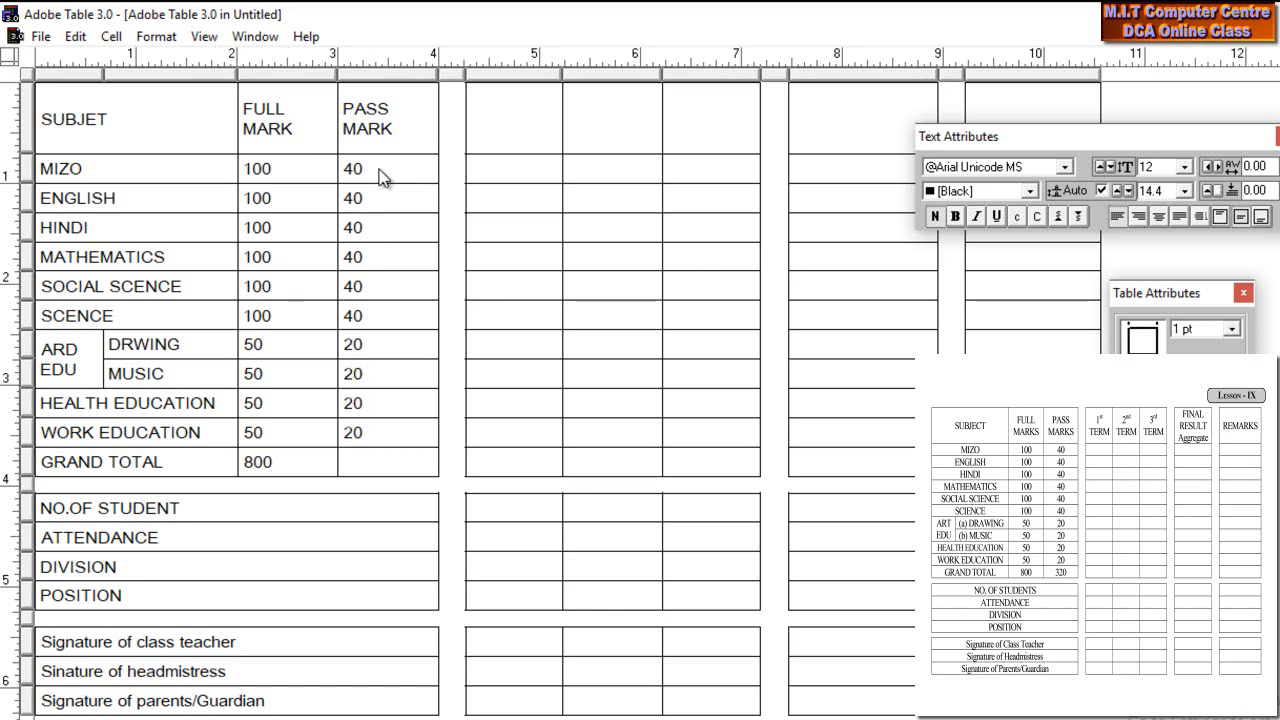
pyautogui.write('320')
# - Enter the two-line headings 1st TERM, 2nd TERM and 3rd TERM in the header cells of the three term columns
pyautogui.press('BackSpace')
pyautogui.write('stTERM')
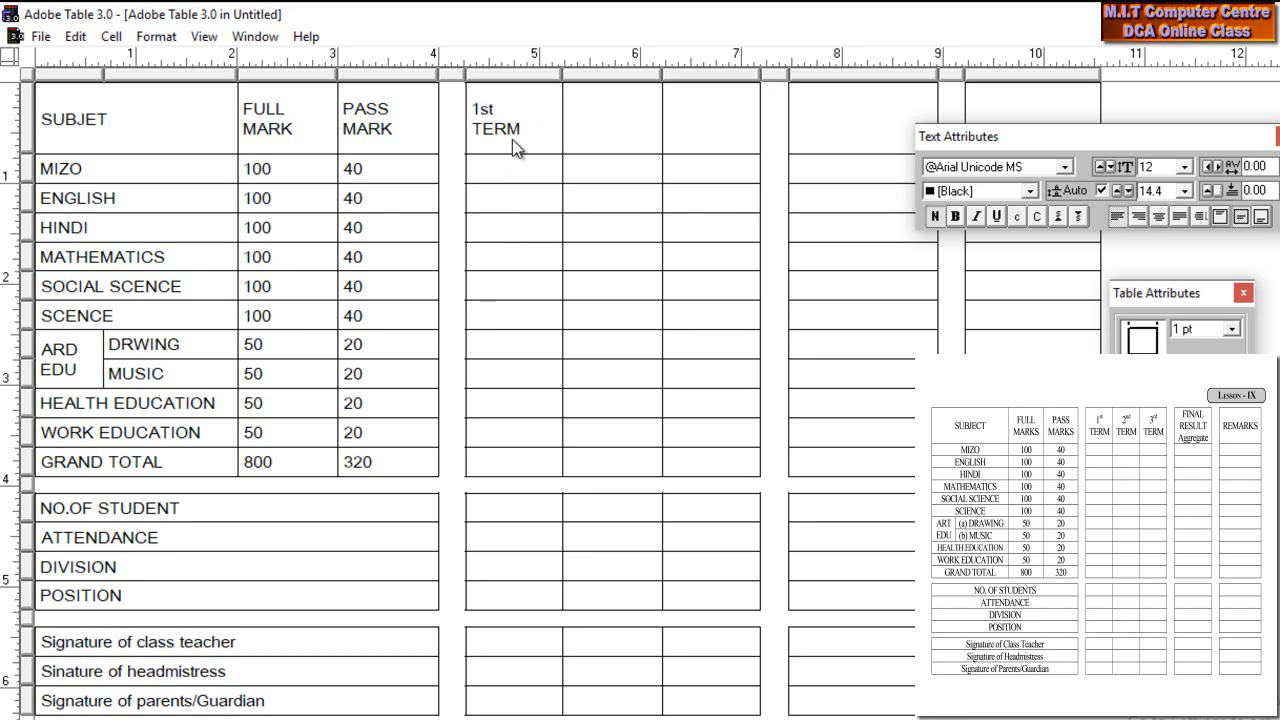
pyautogui.click(628, 108)
pyautogui.write('2nd')
pyautogui.press('Return')
pyautogui.write('TER')
pyautogui.write('M')
pyautogui.press('Tab')
pyautogui.write('3rd')
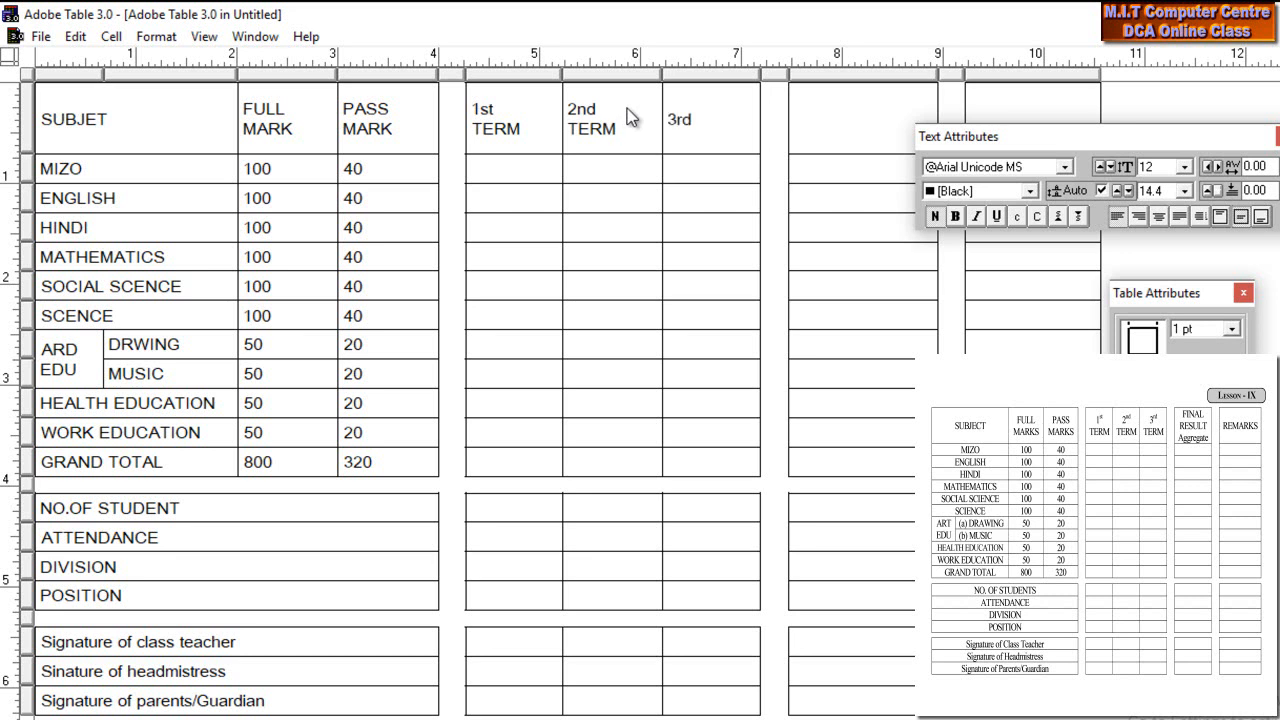
pyautogui.press('Return')
pyautogui.write('TERM')
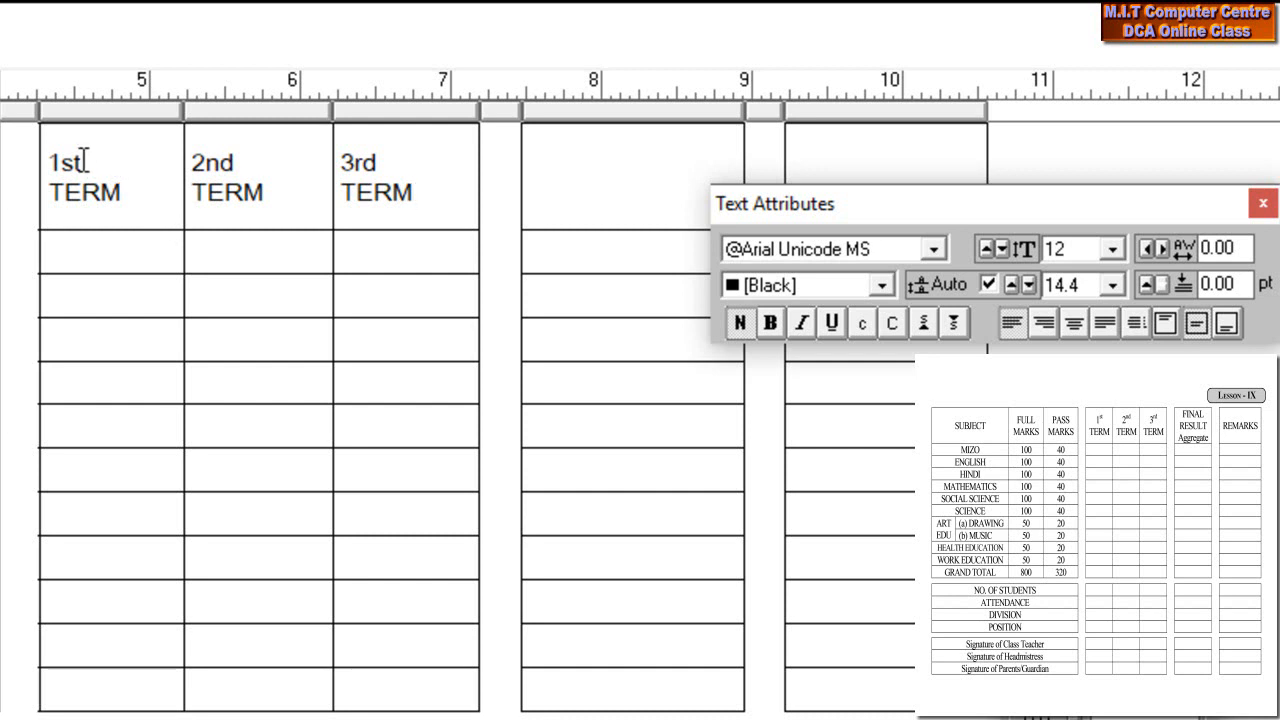
# - Make the ordinal endings st, nd and rd superscript in the three TERM headings
pyautogui.moveTo(80, 160); pyautogui.dragTo(63, 161)
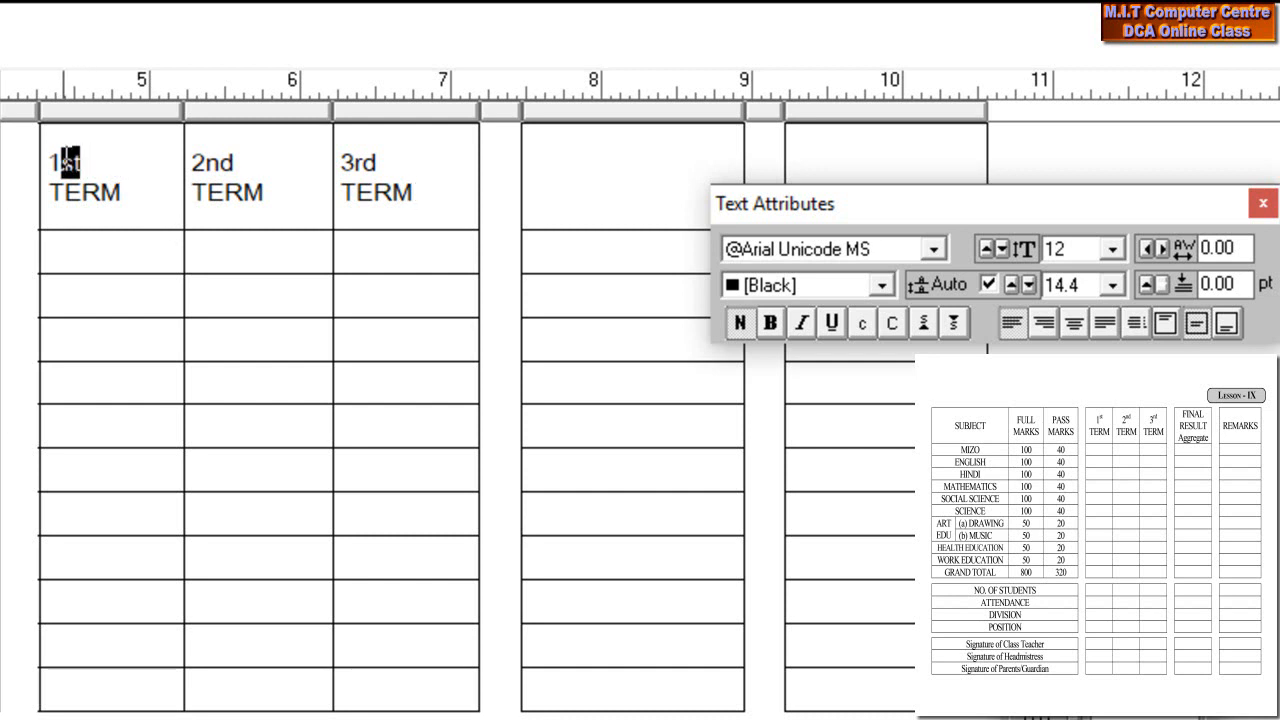
pyautogui.moveTo(931, 209); pyautogui.dragTo(785, 251)
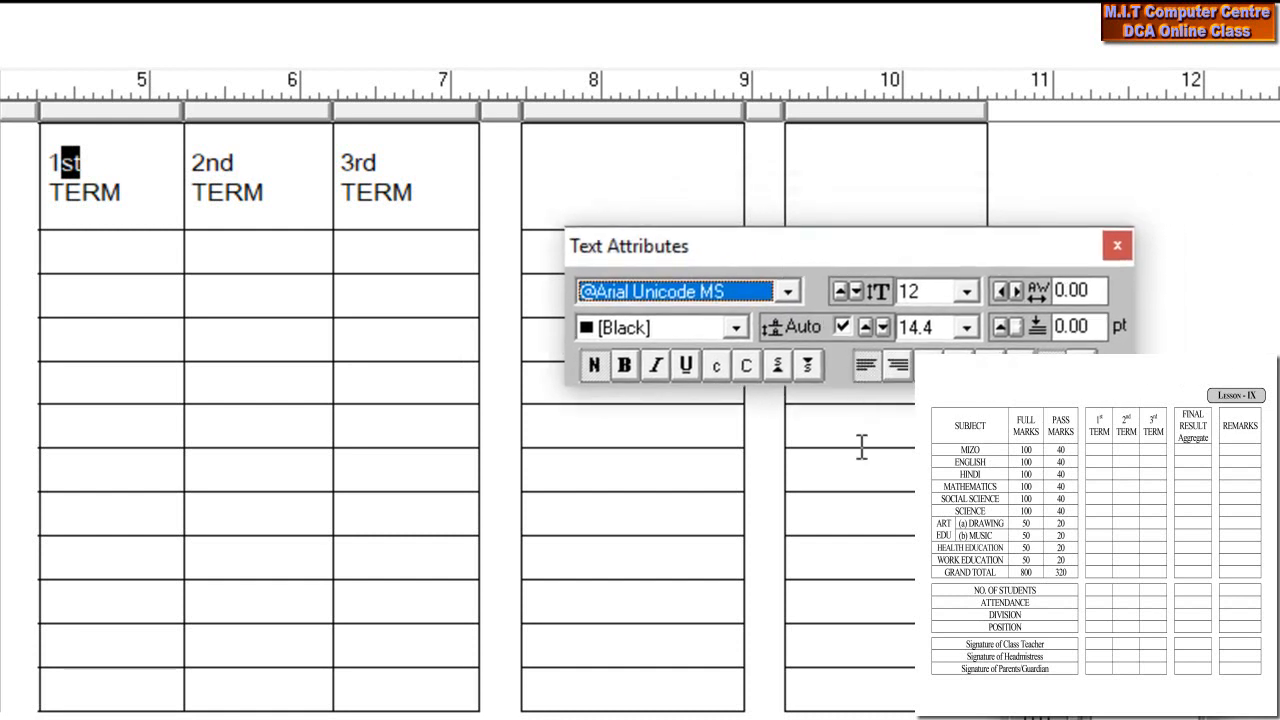
pyautogui.click(777, 367)
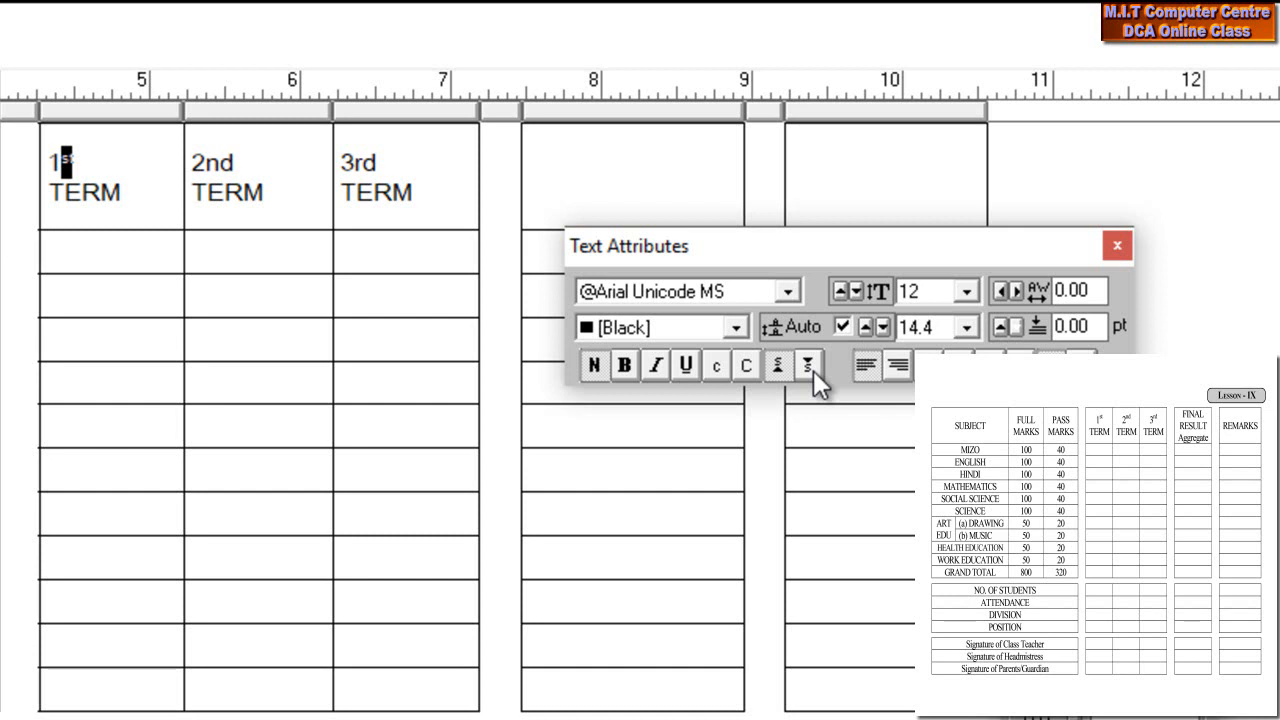
pyautogui.click(236, 162)
pyautogui.moveTo(236, 162); pyautogui.dragTo(207, 162)
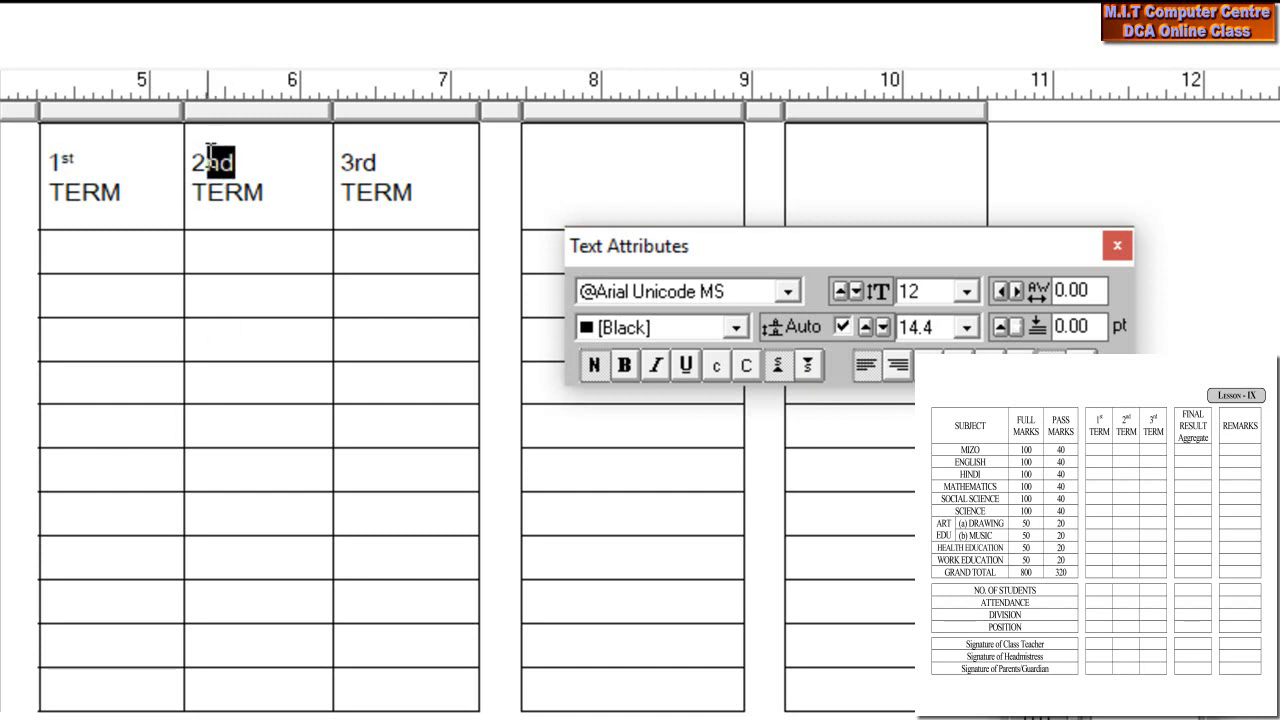
pyautogui.click(767, 367)
pyautogui.moveTo(379, 163); pyautogui.dragTo(357, 163)
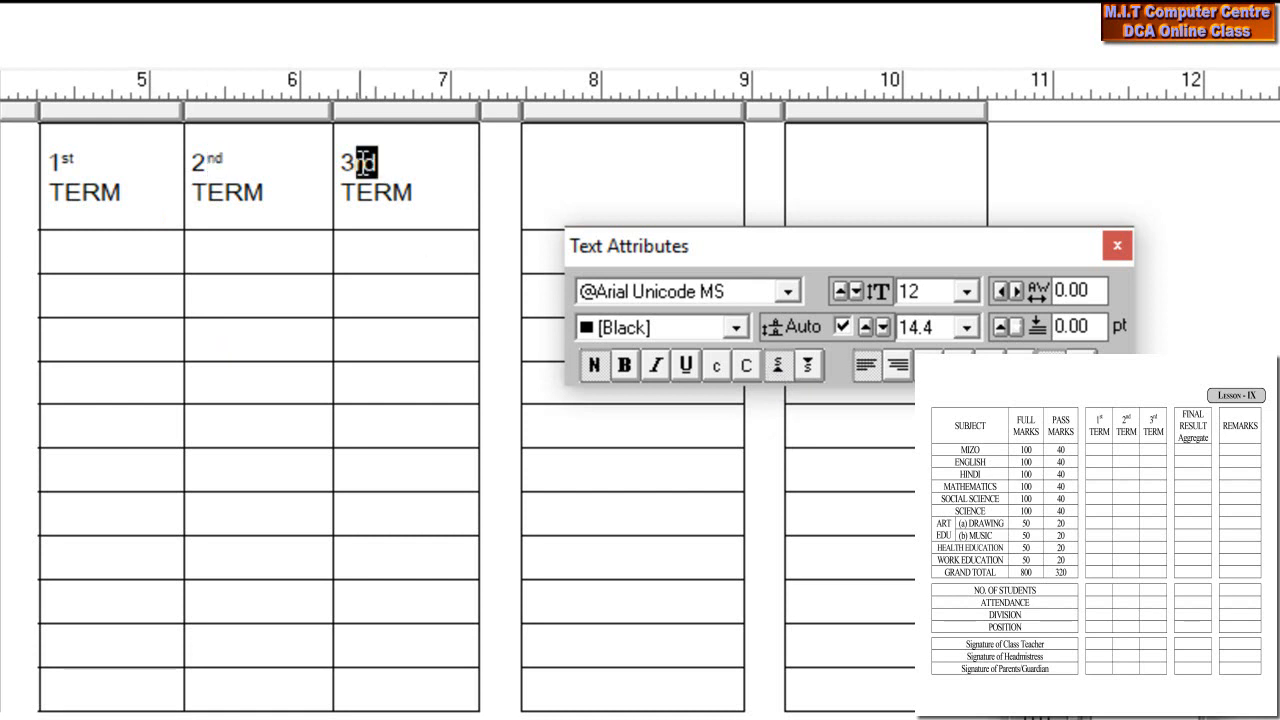
pyautogui.click(778, 366)
# - Enter FINAL RESULT Aggregates on three lines in the header after the term columns, and REMARKS in the last header cell
pyautogui.moveTo(925, 249); pyautogui.dragTo(957, 281)
pyautogui.click(608, 169)
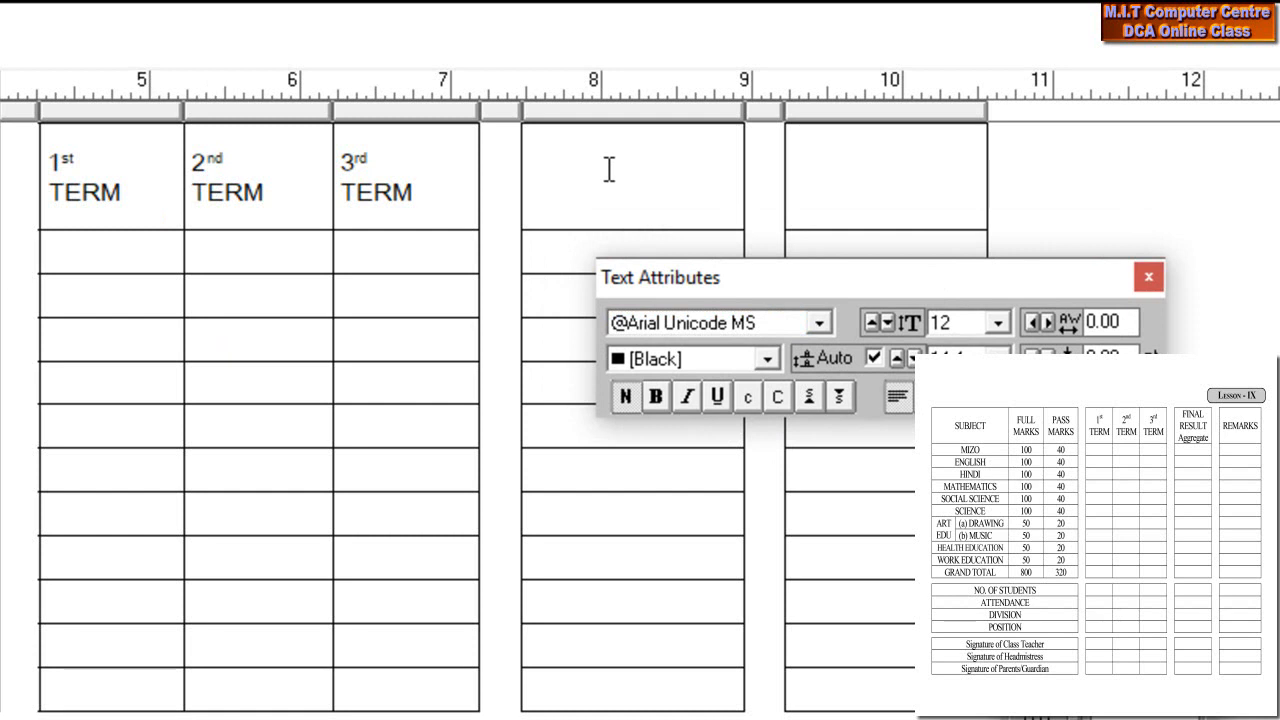
pyautogui.write('FINAL RESULT')
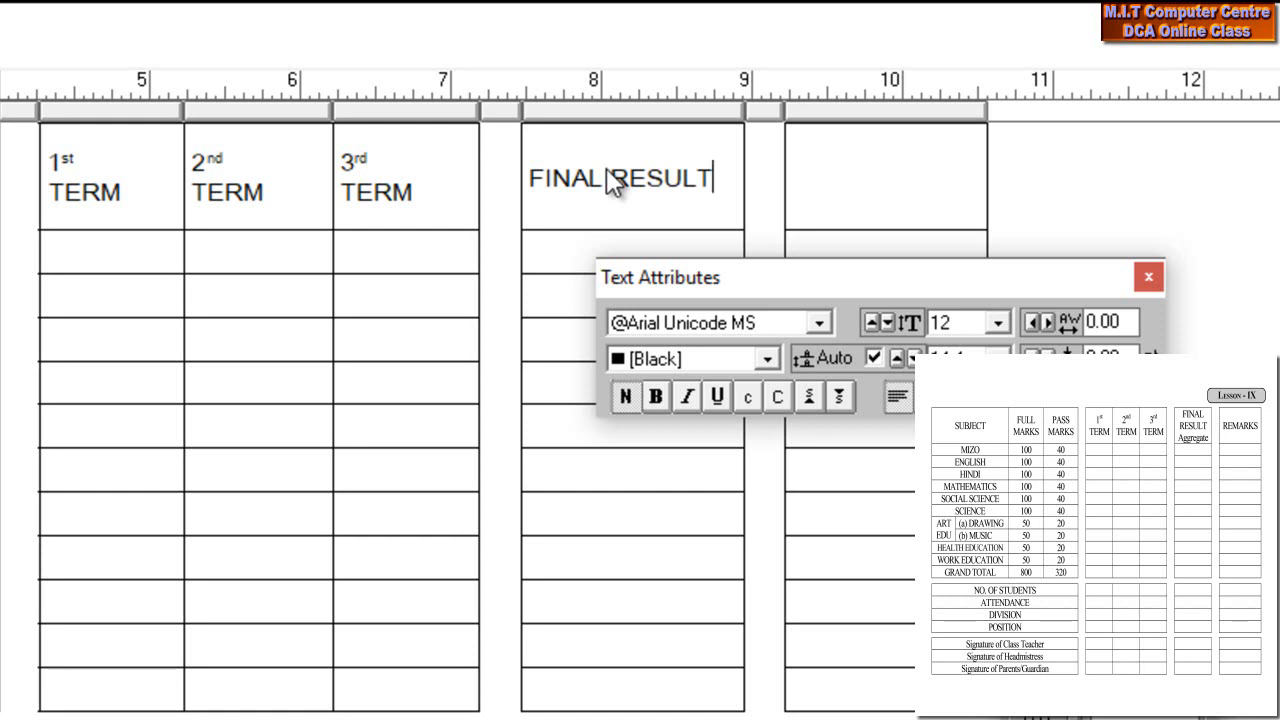
pyautogui.press('Left')
pyautogui.press('Left')
pyautogui.press('Left')
pyautogui.press('Left')
pyautogui.press('Left')
pyautogui.press('Left')
pyautogui.press('Return')
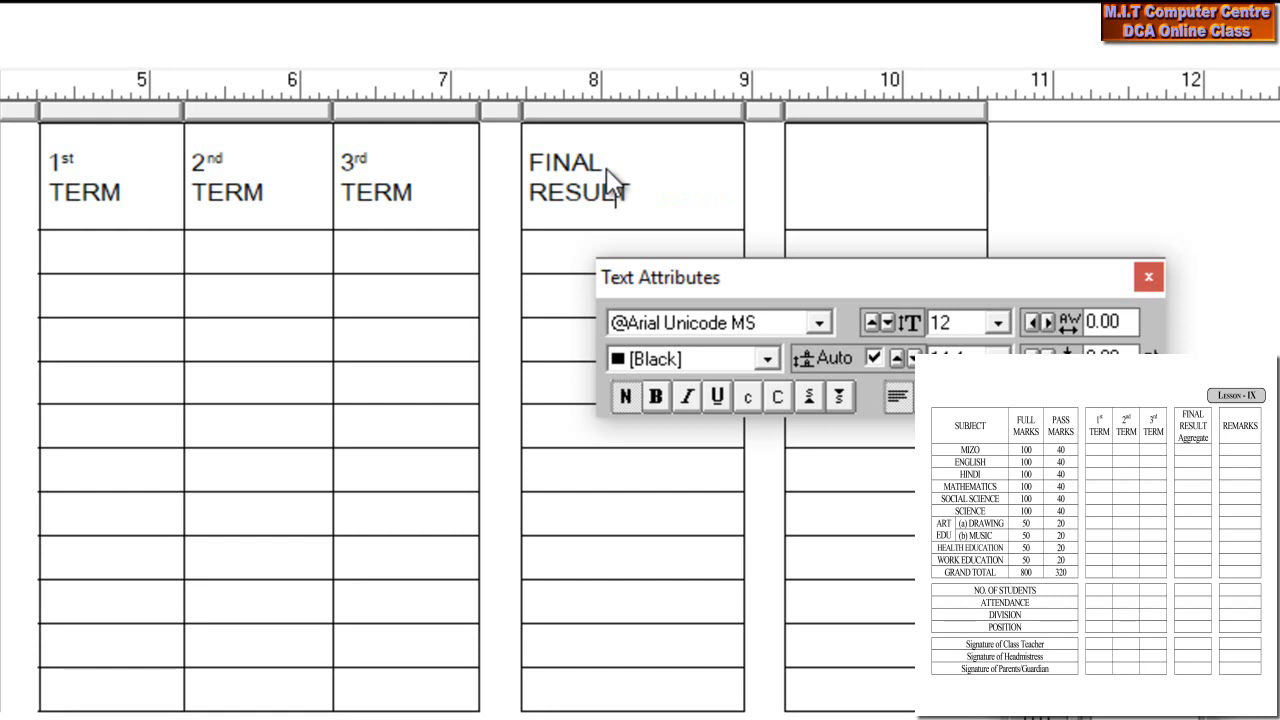
pyautogui.press('Return')
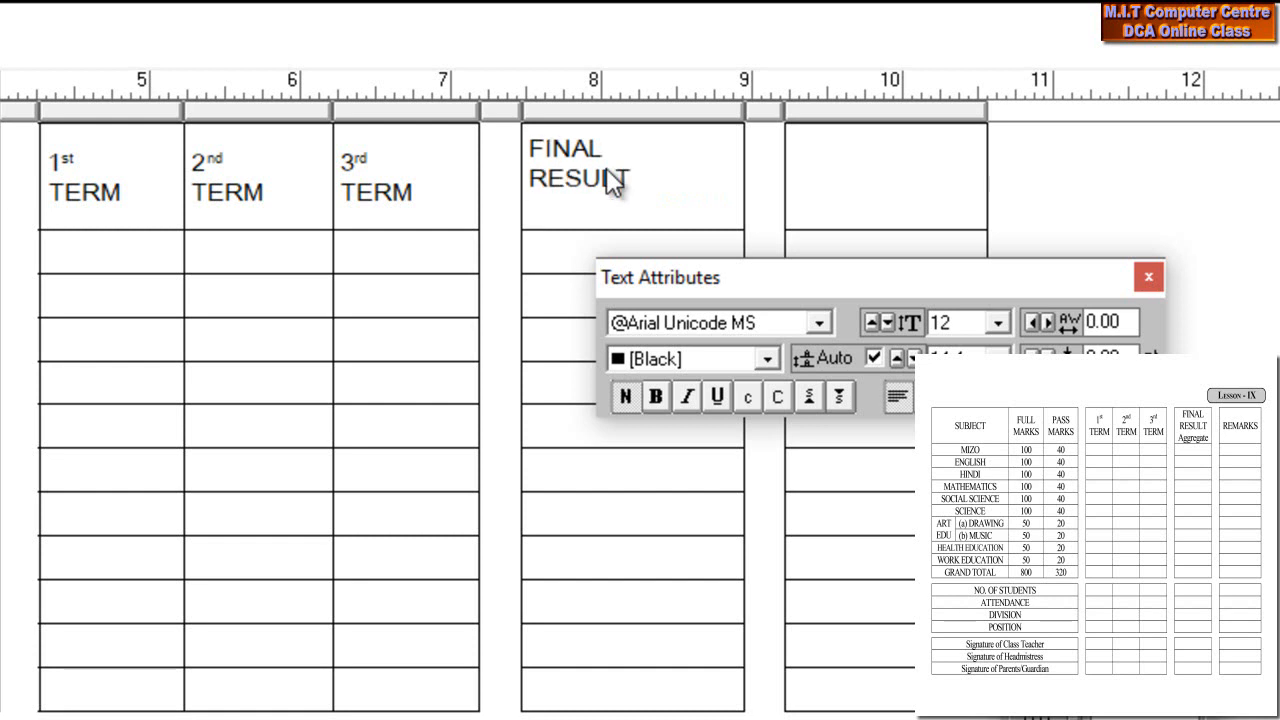
pyautogui.write('Aggre')
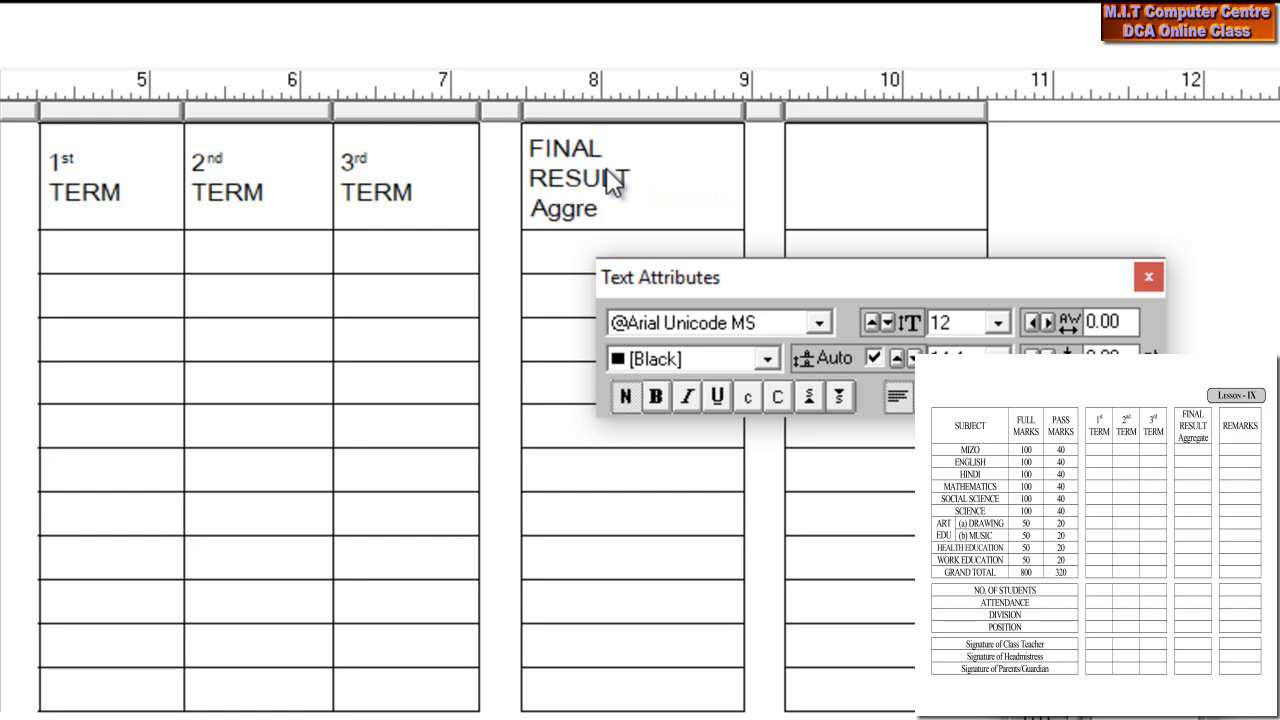
pyautogui.write('gates')
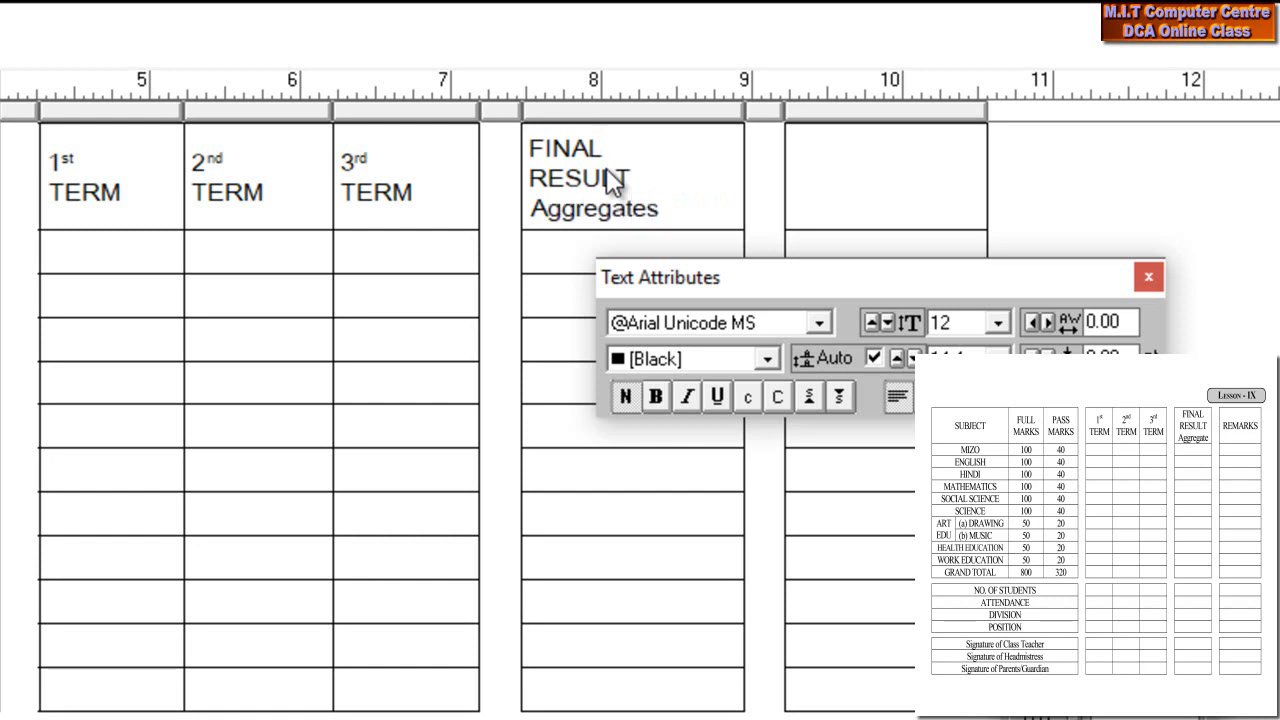
pyautogui.click(891, 176)
pyautogui.write('REMARKS')
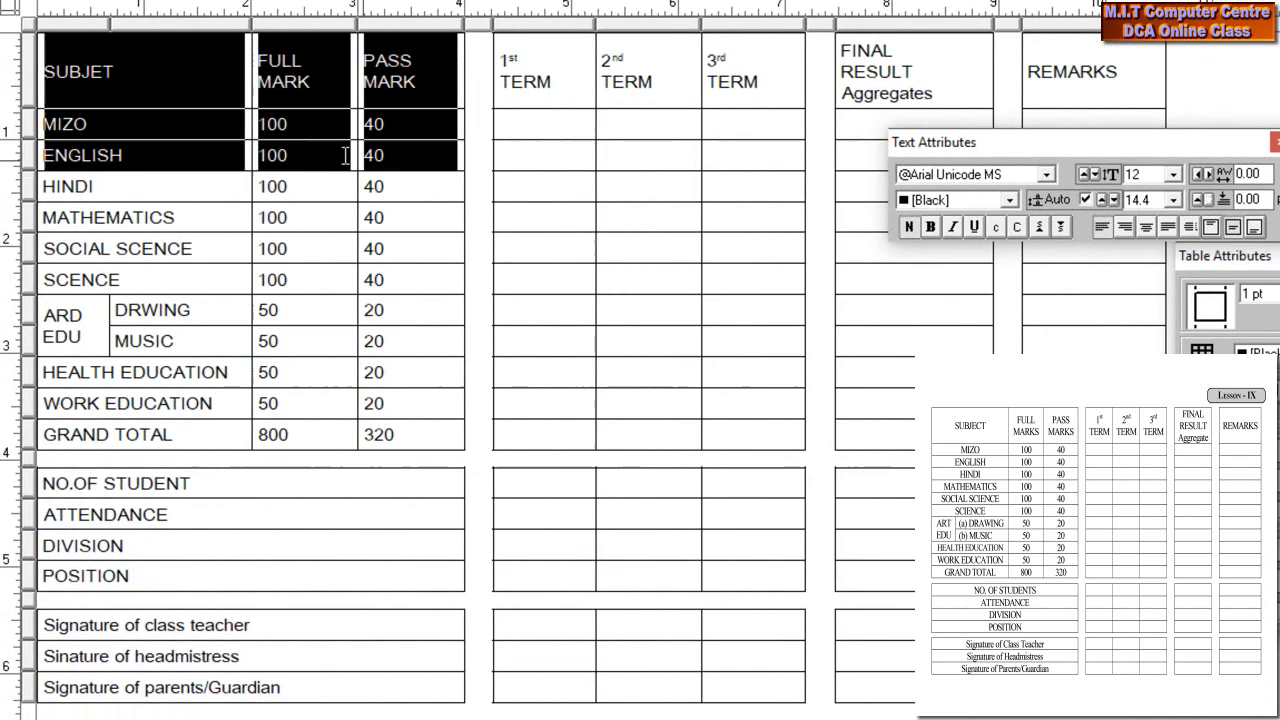
# - Centre the text horizontally in all cells of the table and deselect the table
pyautogui.hotkey('ctrl', 'a')
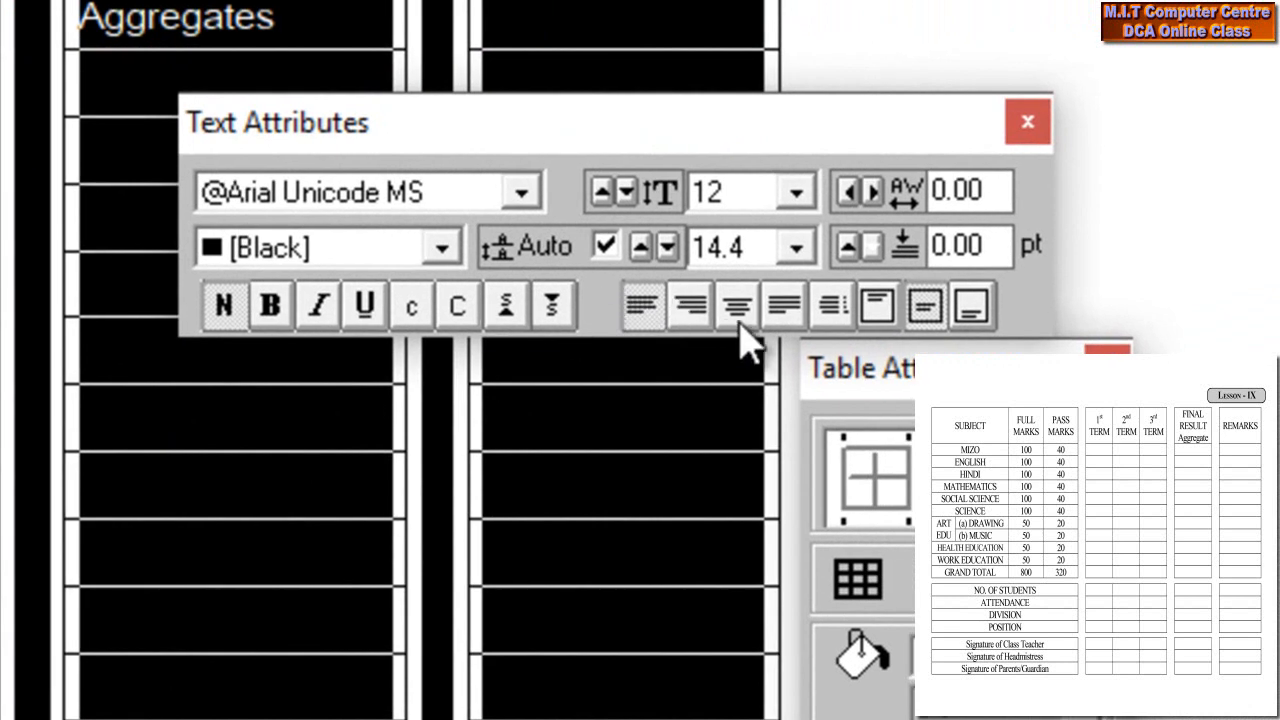
pyautogui.click(739, 310)
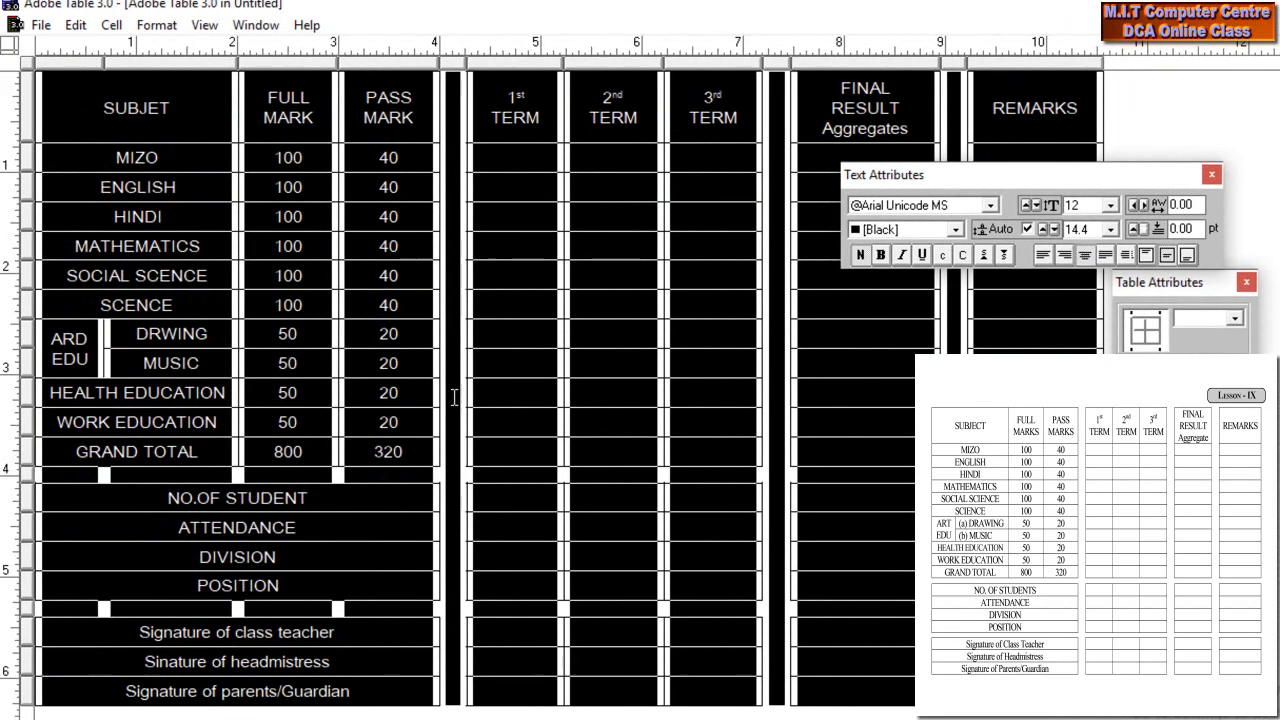
pyautogui.click(347, 364)
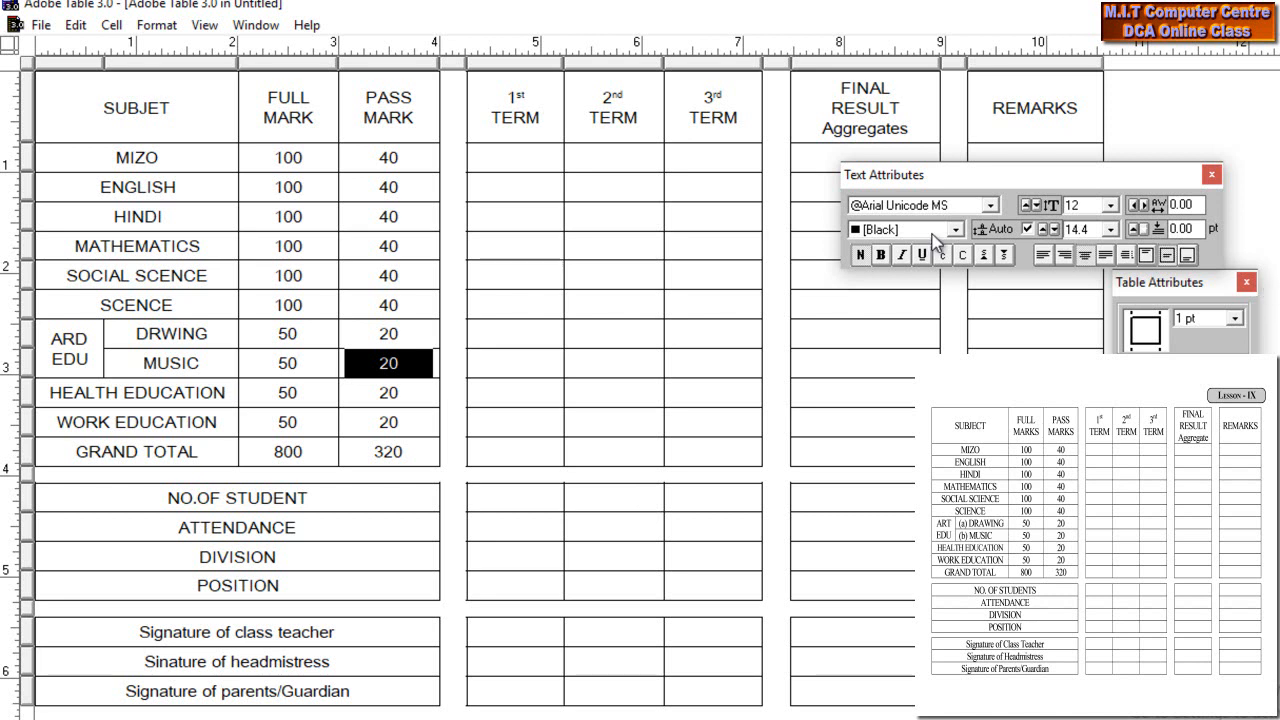
pyautogui.click(685, 312)
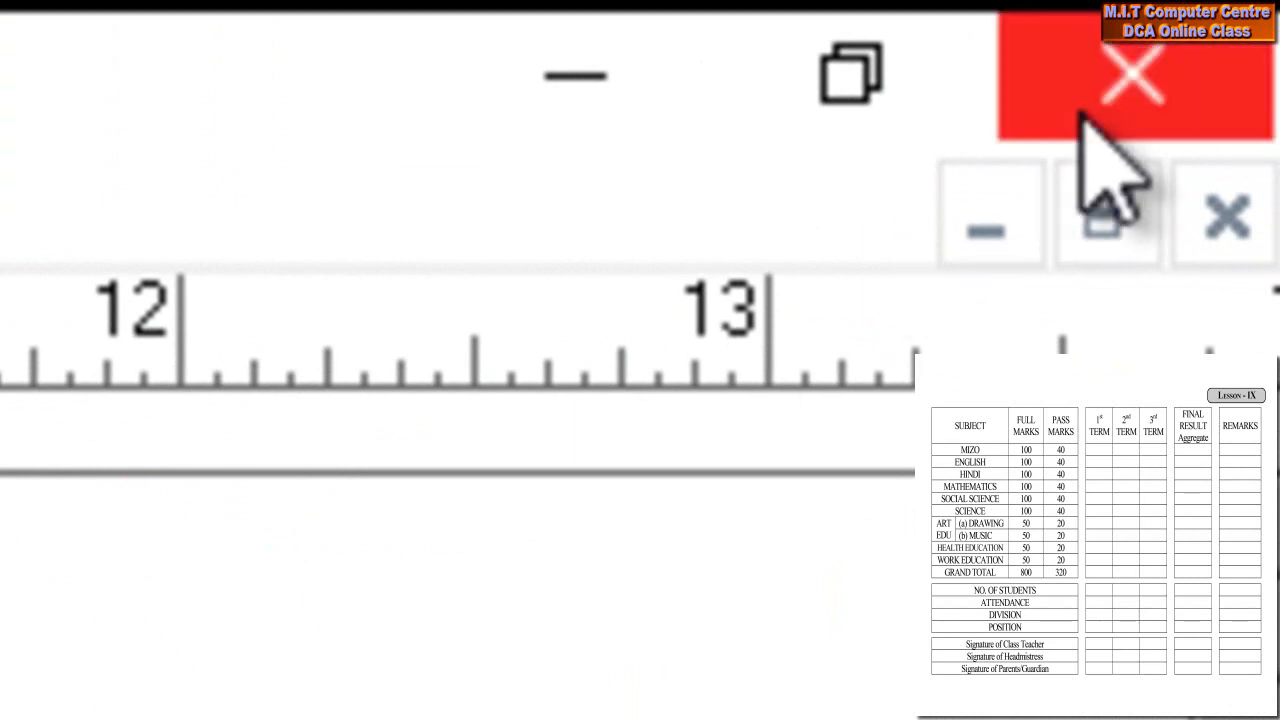
# - Return to PageMaker, place the table at the page's upper-left margin corner and enlarge it to about 10.69 by 7.27 in
pyautogui.click(1107, 90)
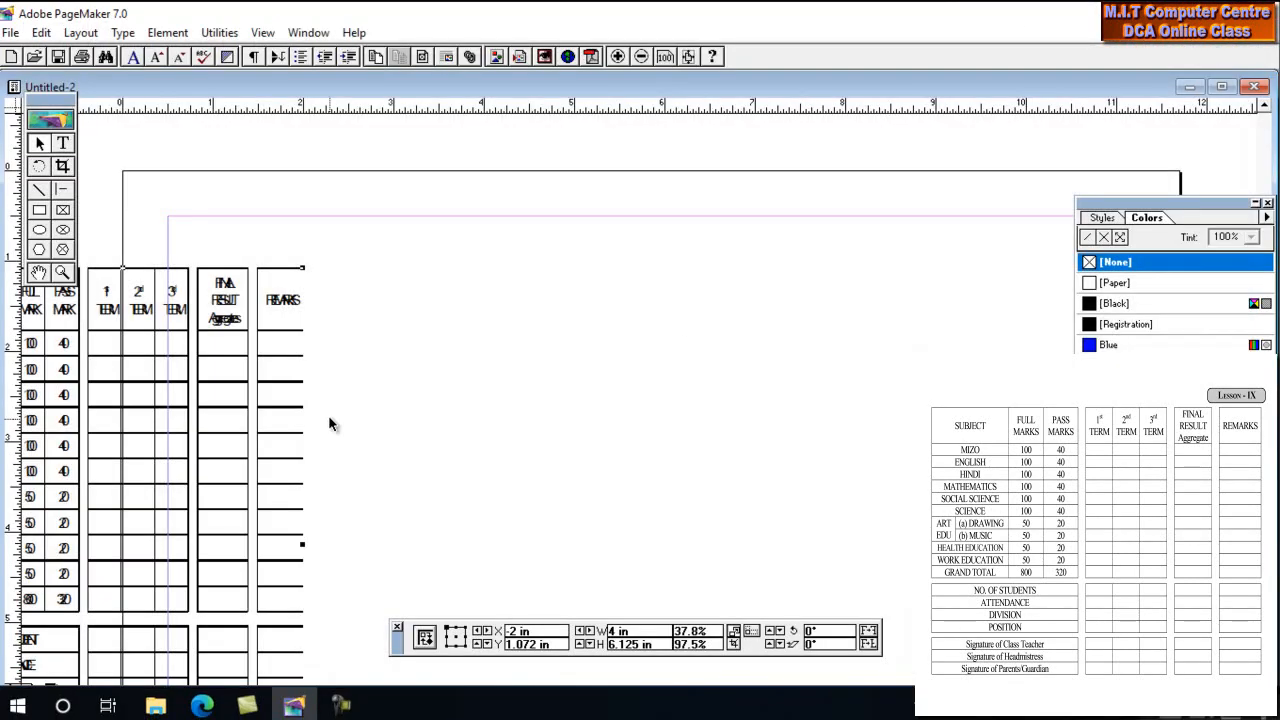
pyautogui.moveTo(309, 394); pyautogui.dragTo(425, 348)
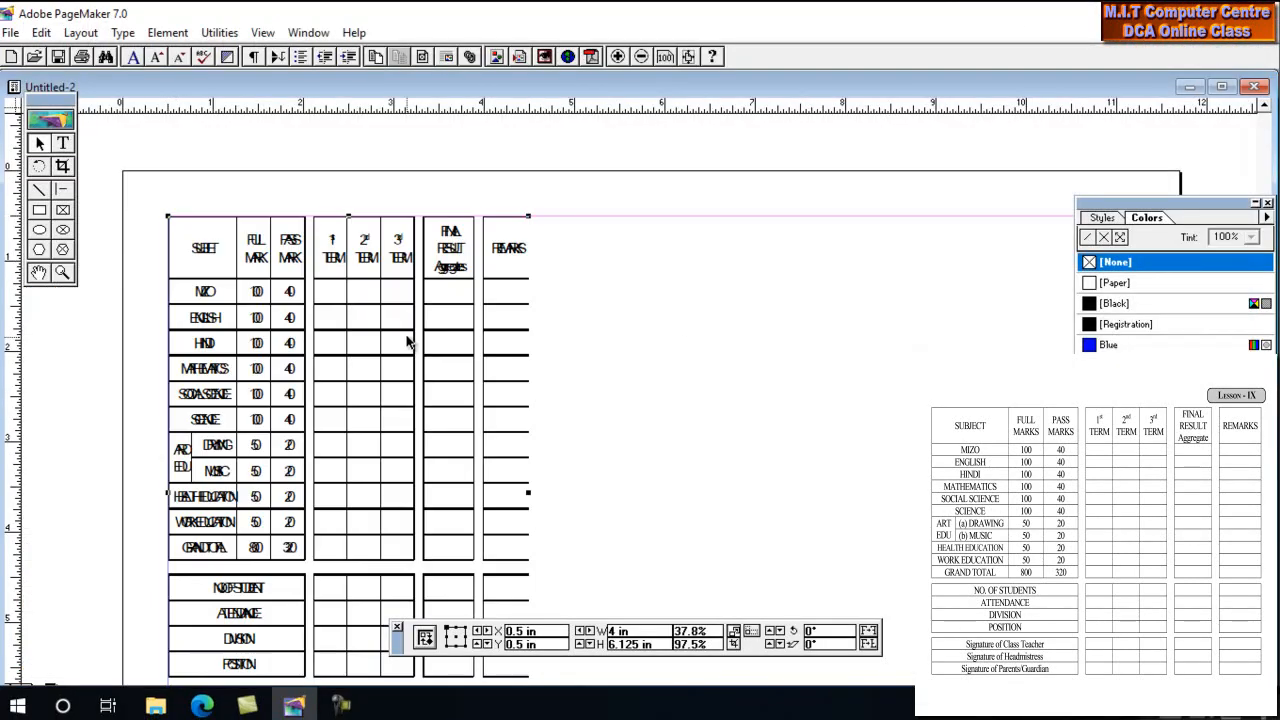
pyautogui.scroll(-5, 425, 348)
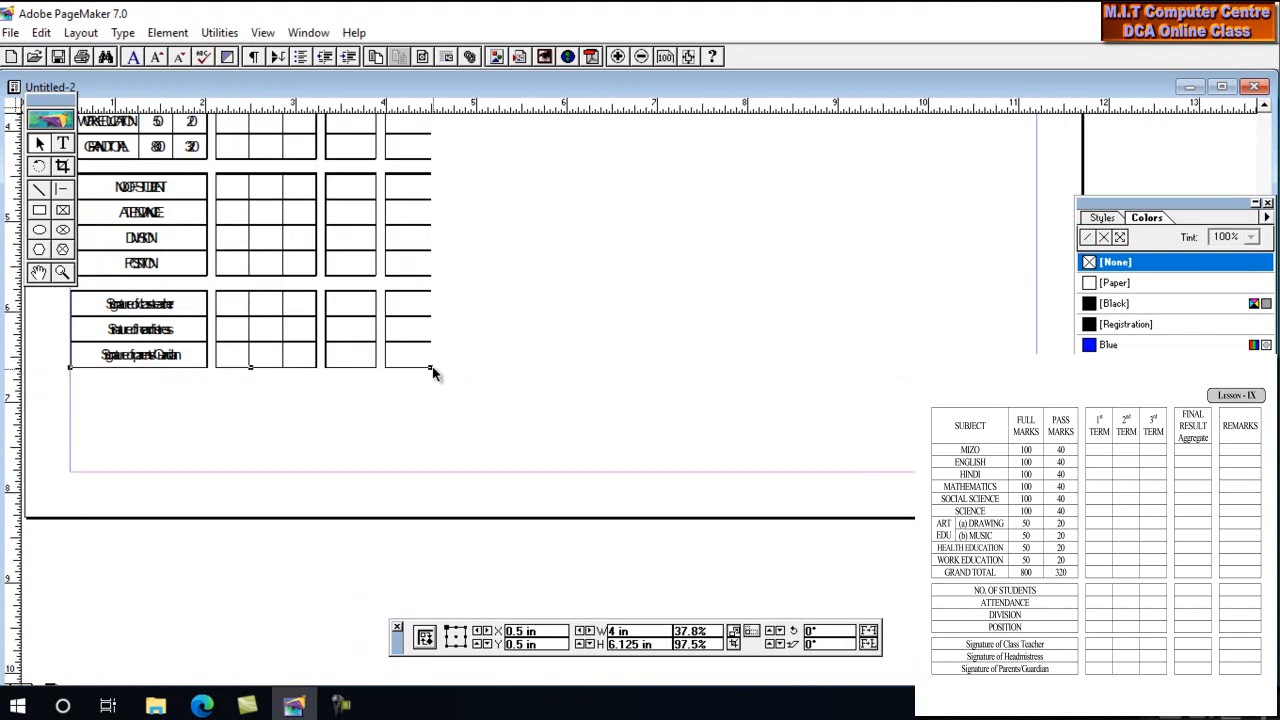
pyautogui.moveTo(433, 373); pyautogui.dragTo(1036, 566)
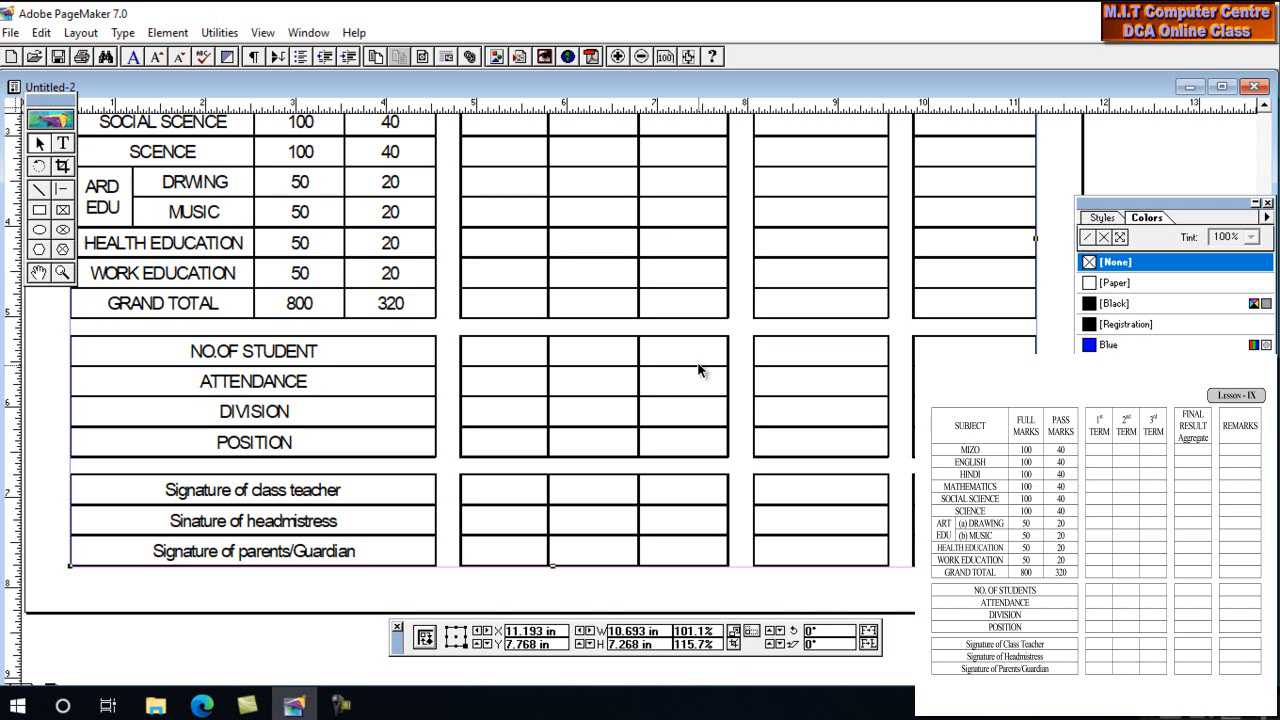
# - Reopen the embedded table in Adobe Table for a look and return to the PageMaker page
pyautogui.doubleClick(519, 293)
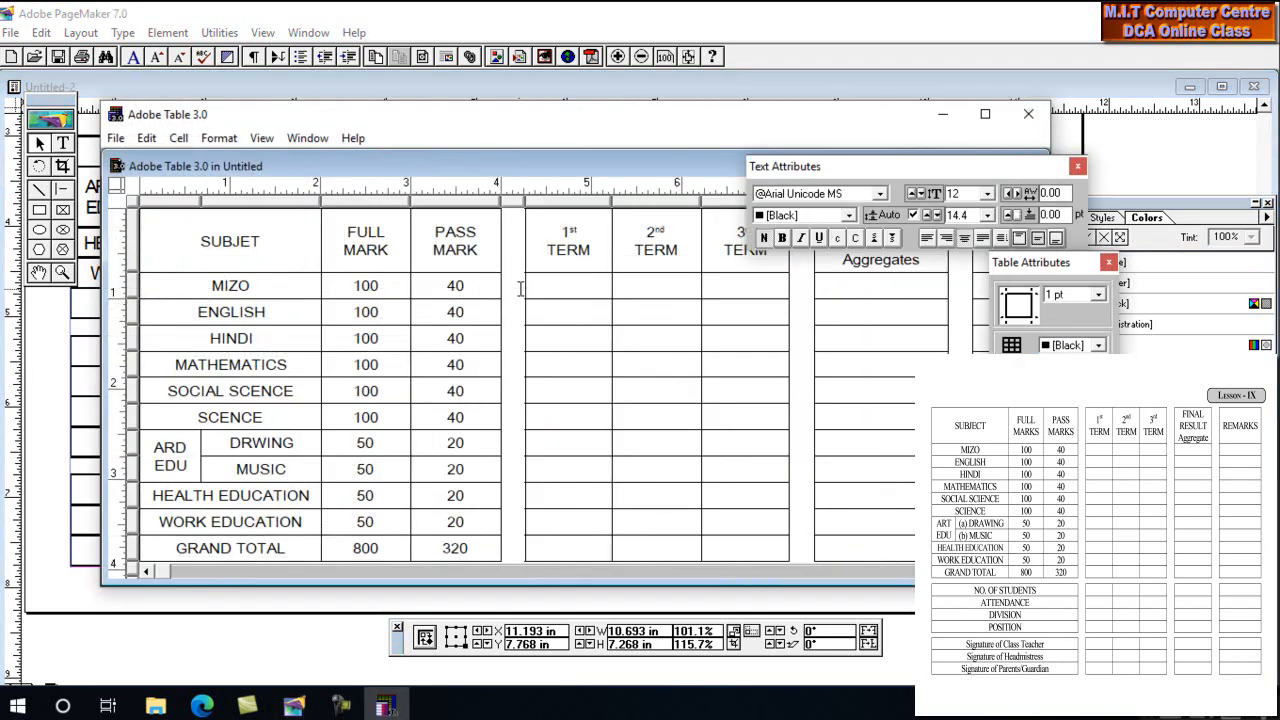
pyautogui.moveTo(876, 166); pyautogui.dragTo(768, 437)
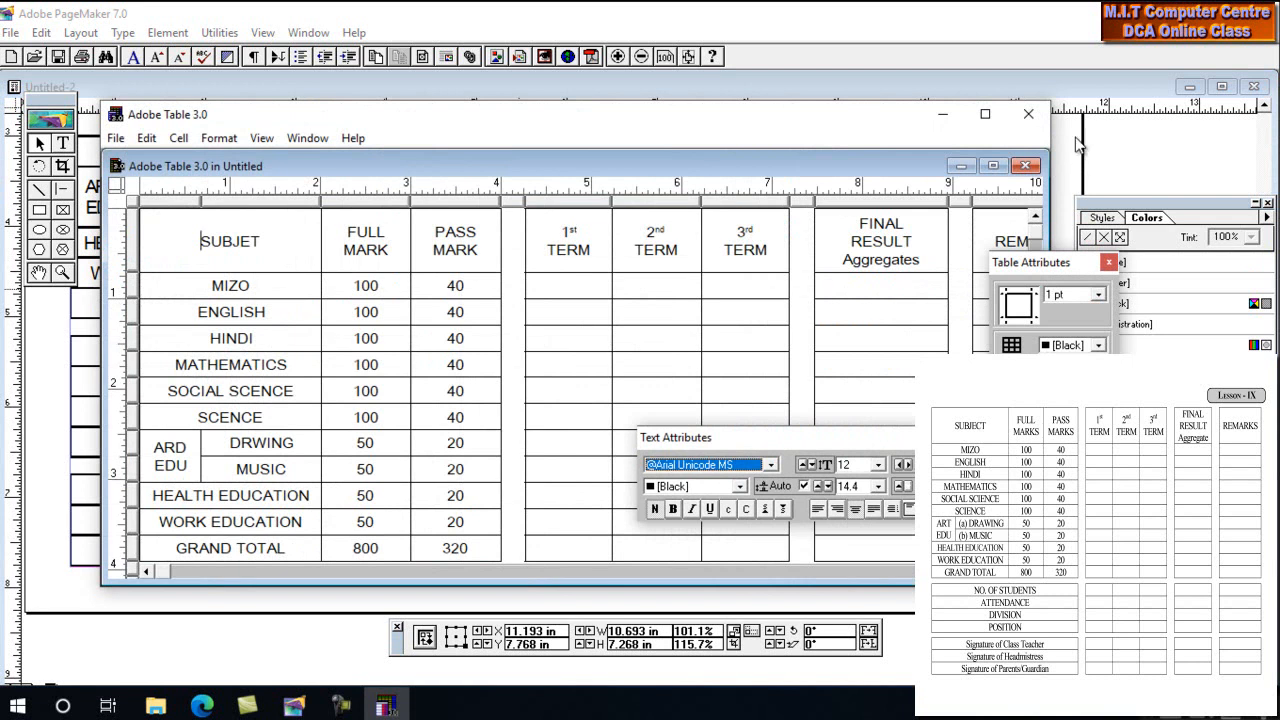
pyautogui.click(1030, 115)
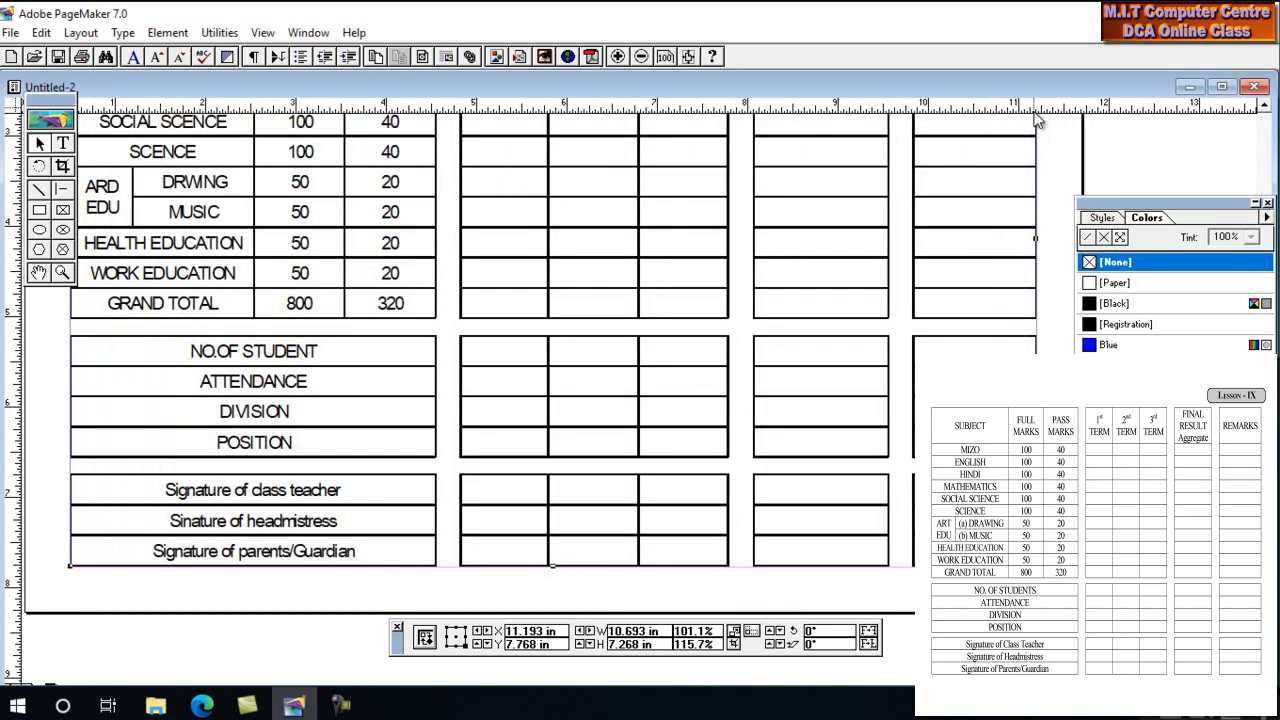